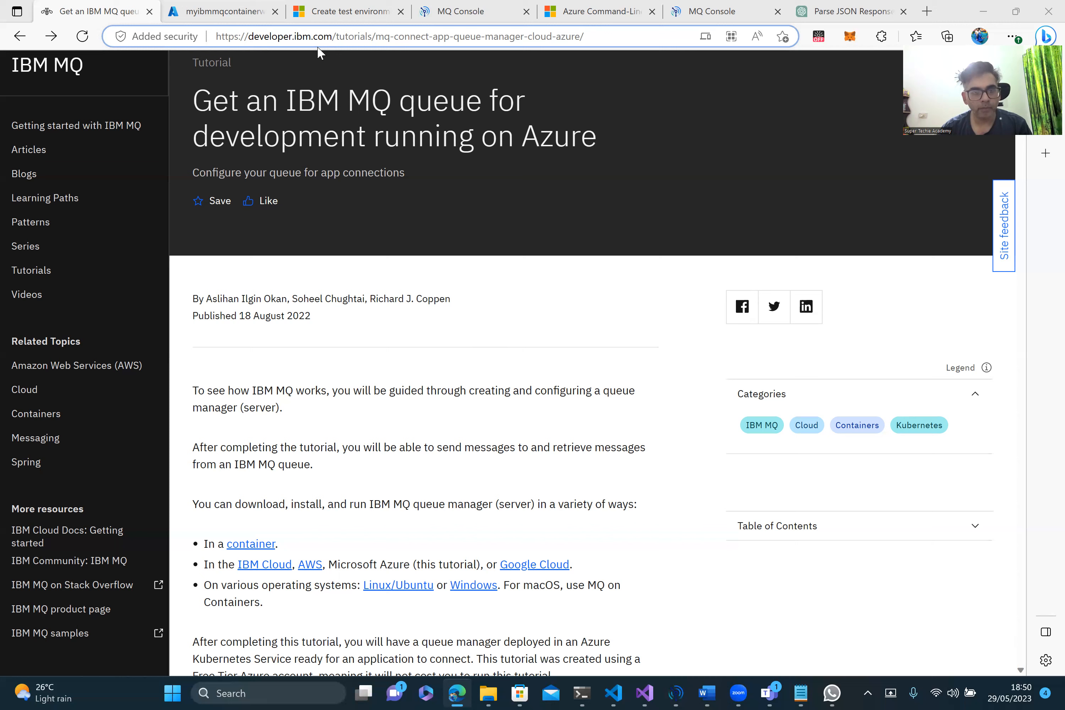
Step: Scroll up and down through the currently open page to review its content
scroll(406, 390, "down", 15)
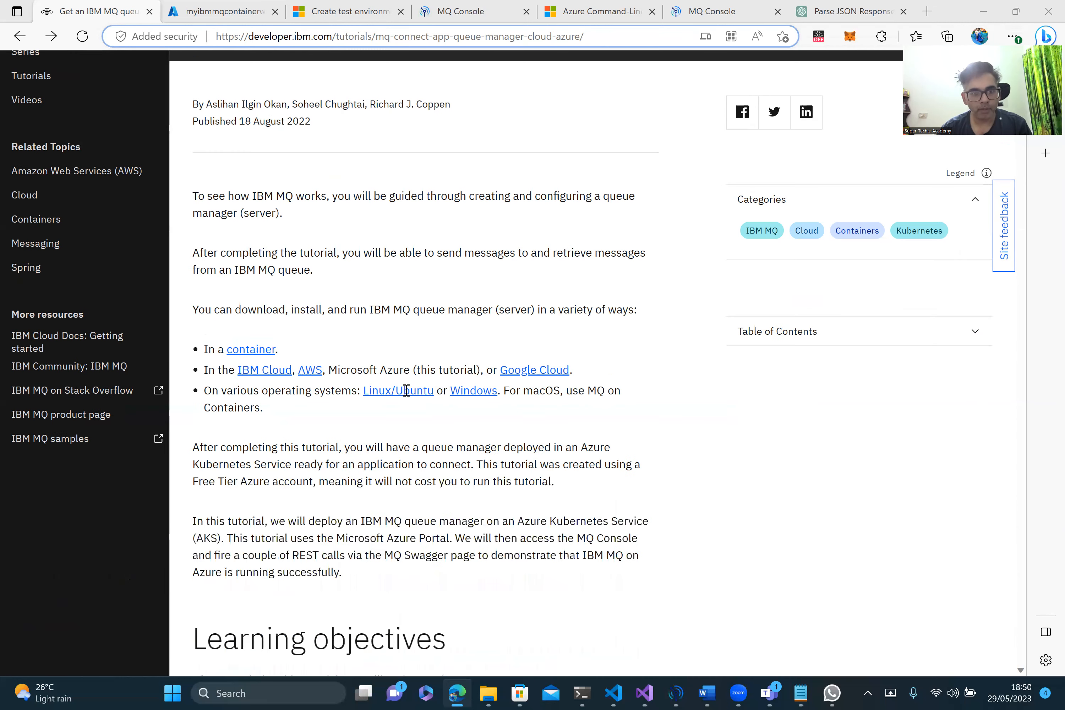
scroll(406, 390, "down", 7)
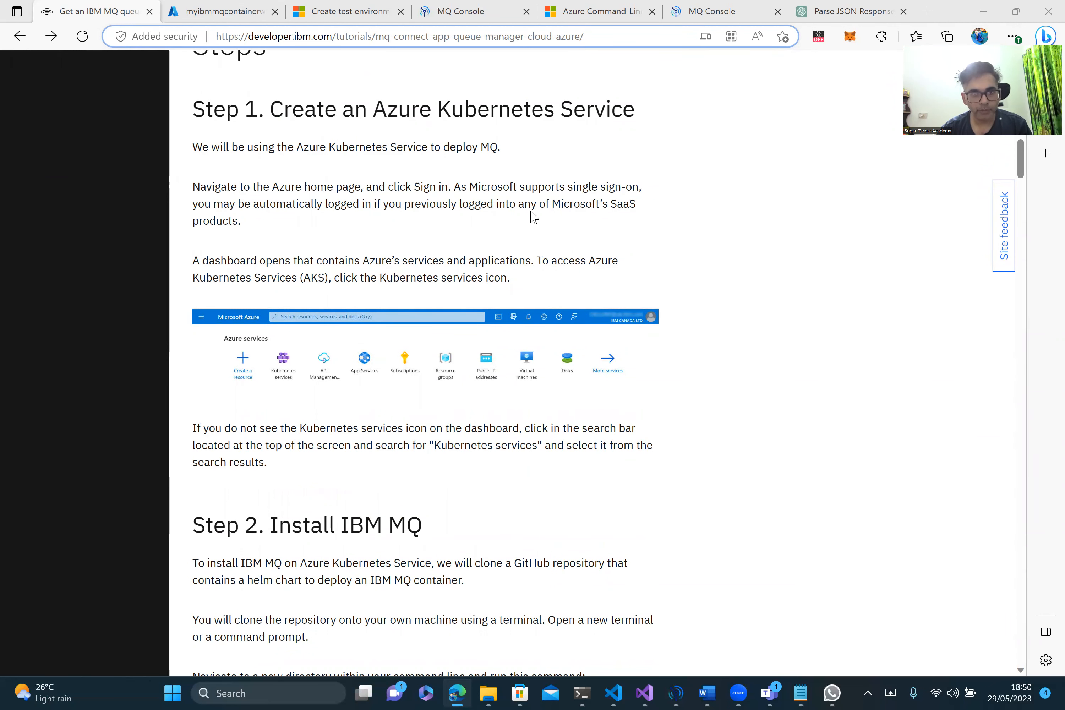
scroll(533, 217, "down", 3)
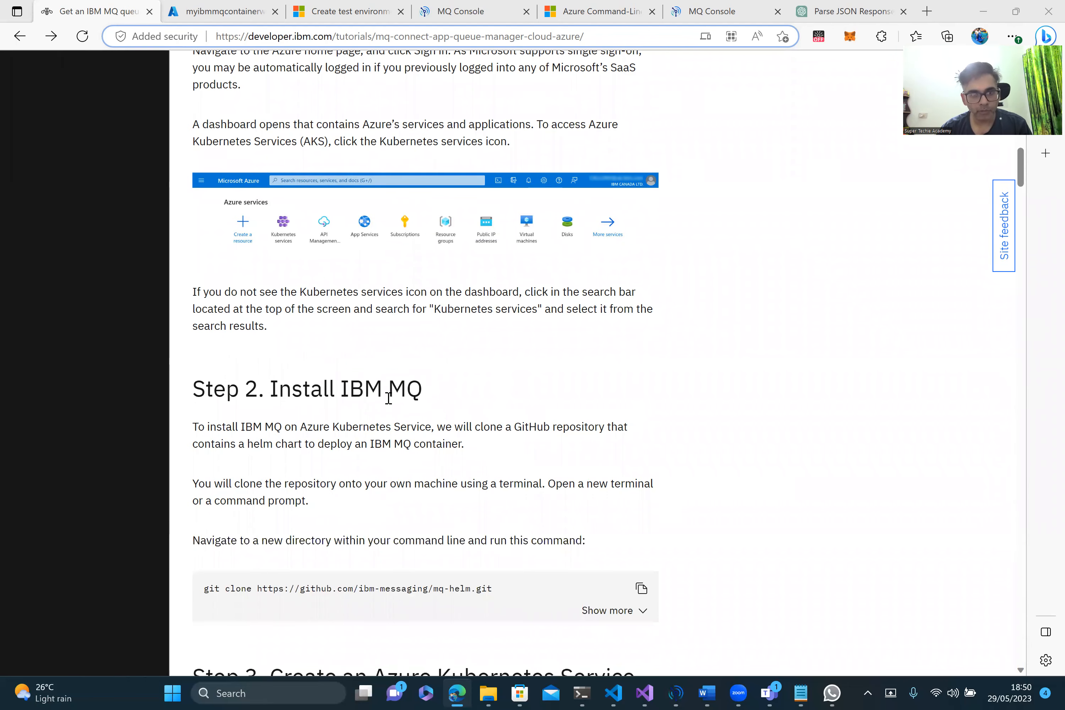
scroll(484, 355, "up", 1)
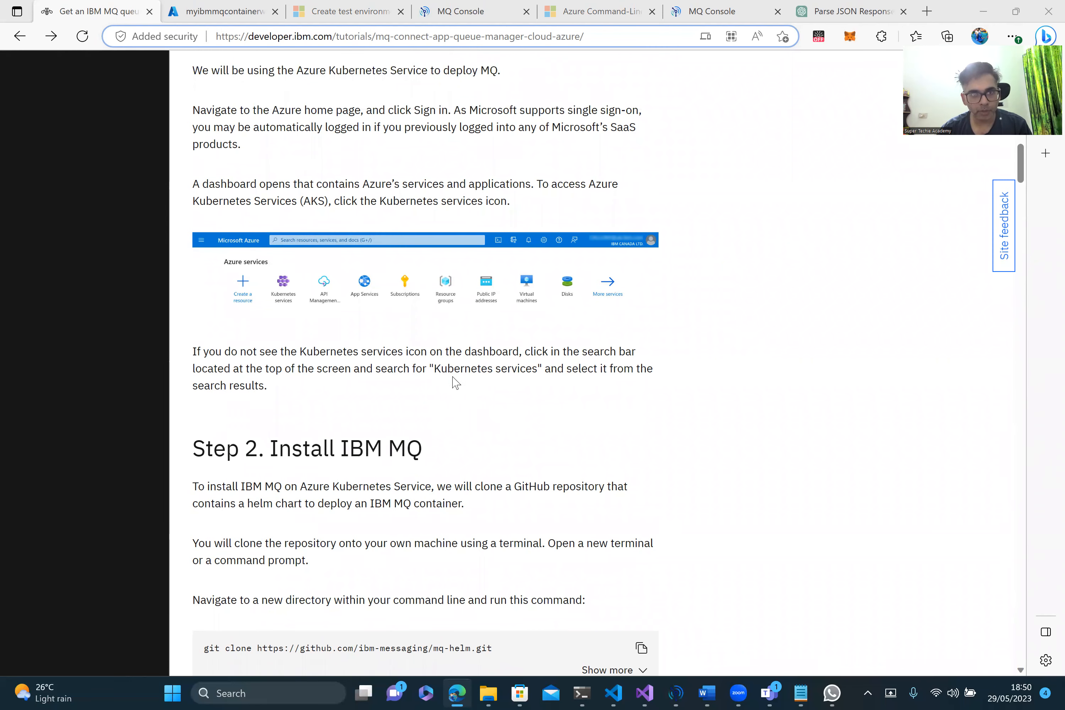
scroll(455, 382, "down", 6)
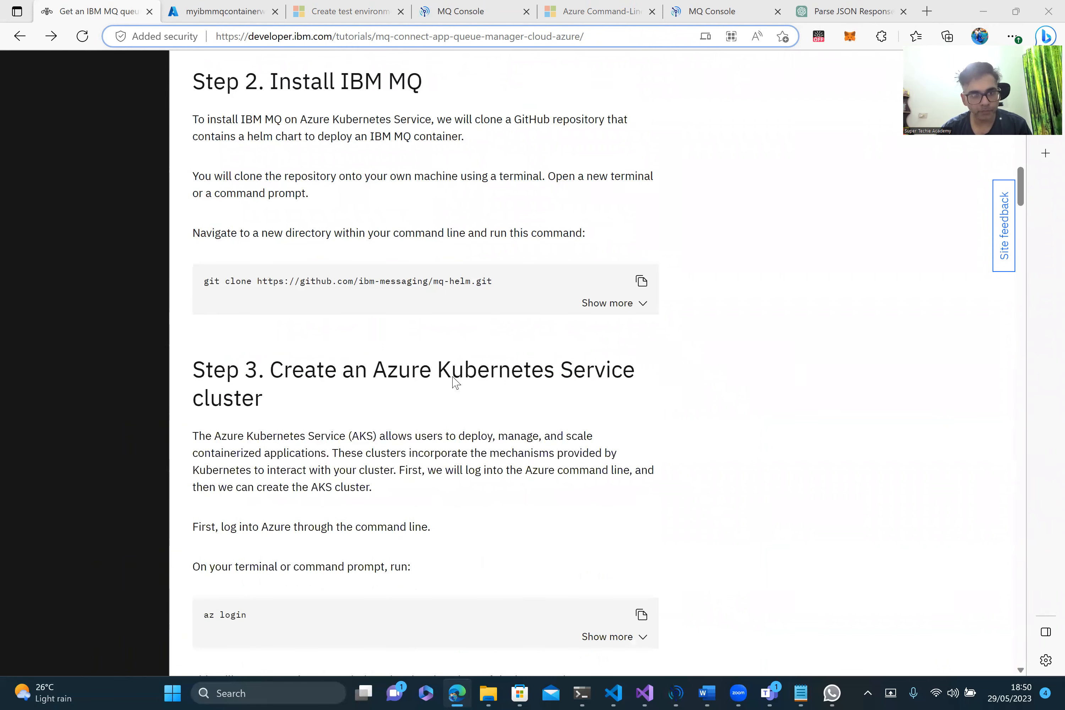
scroll(447, 433, "down", 4)
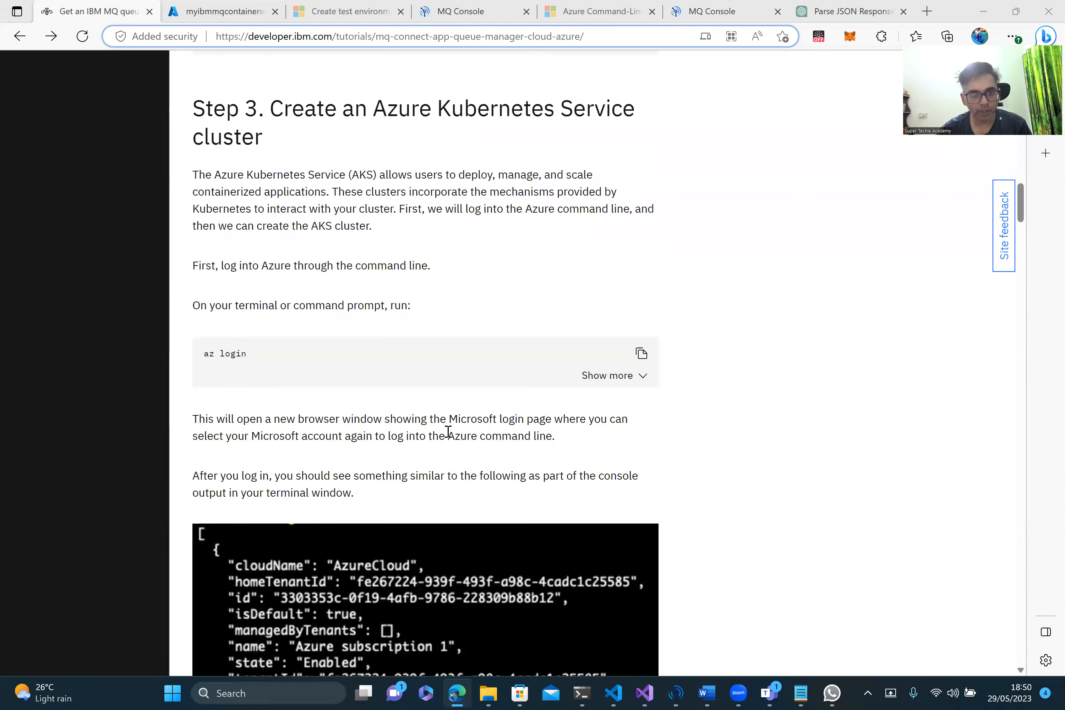
scroll(448, 432, "down", 10)
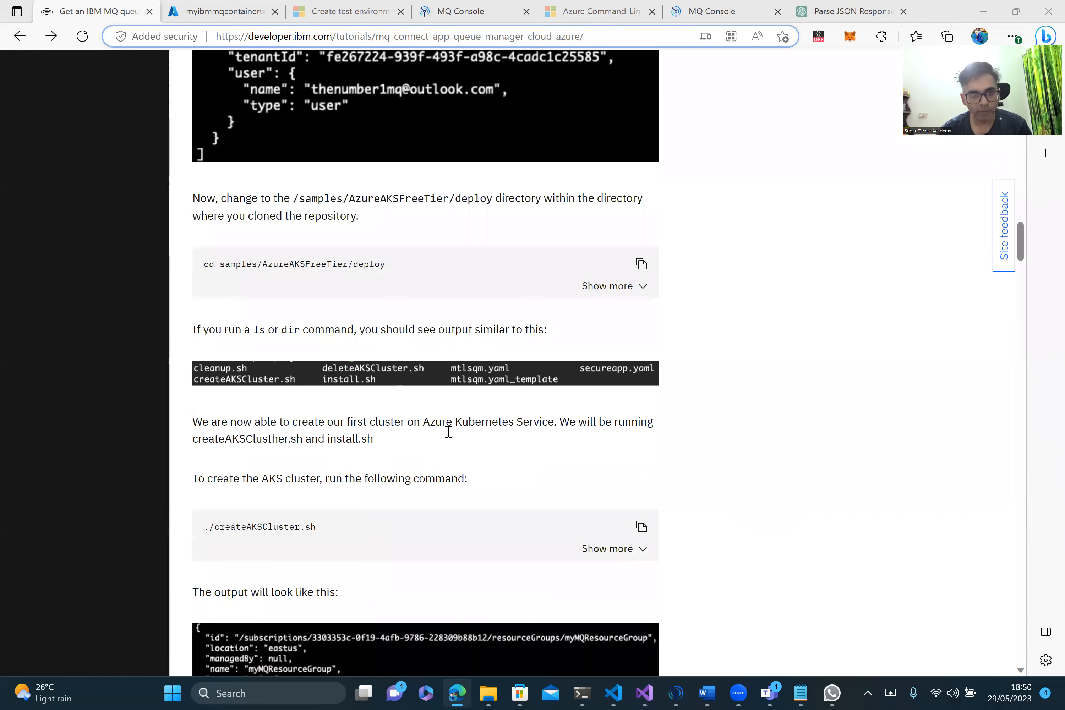
scroll(448, 431, "down", 5)
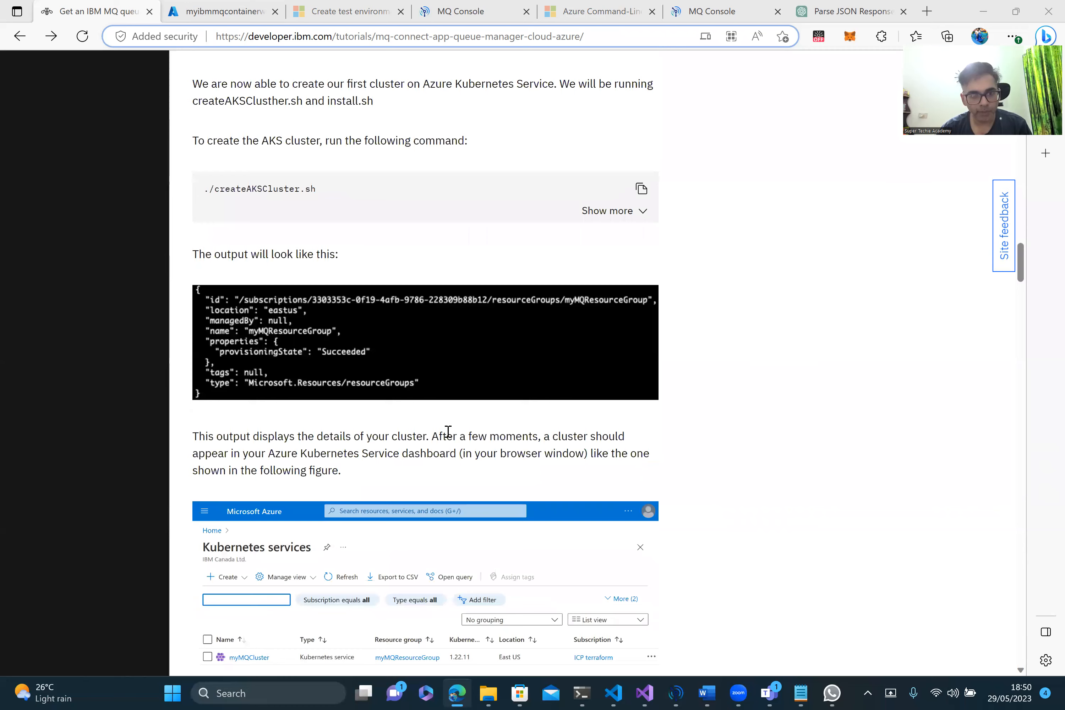
scroll(448, 432, "down", 4)
scroll(447, 432, "up", 13)
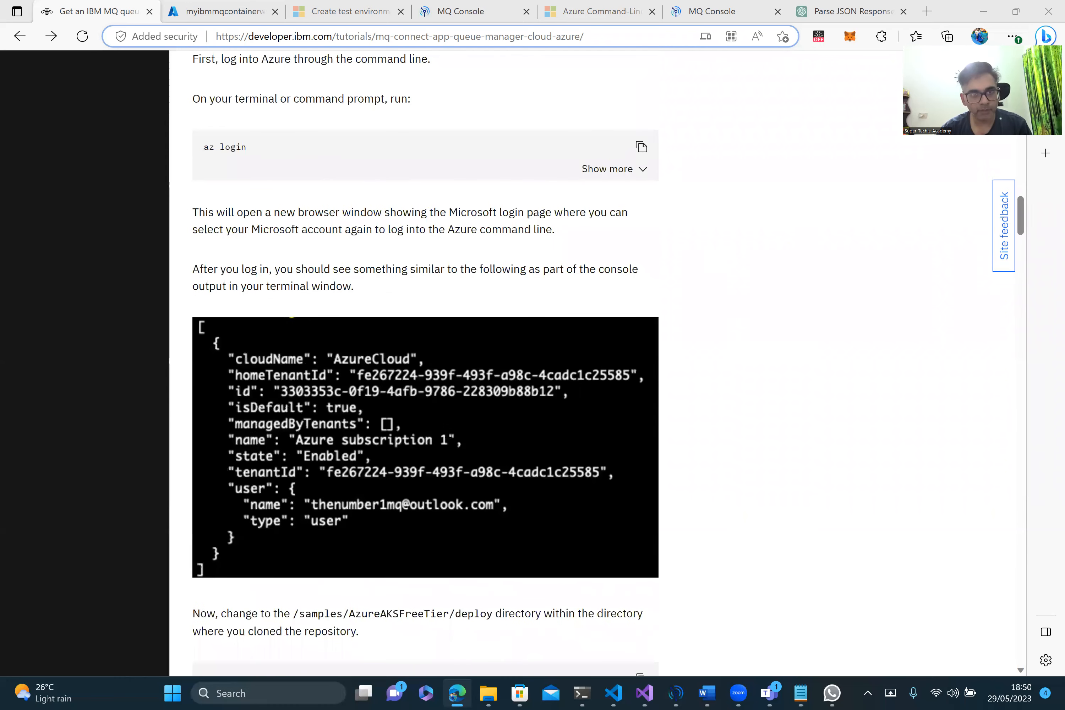
scroll(447, 432, "up", 20)
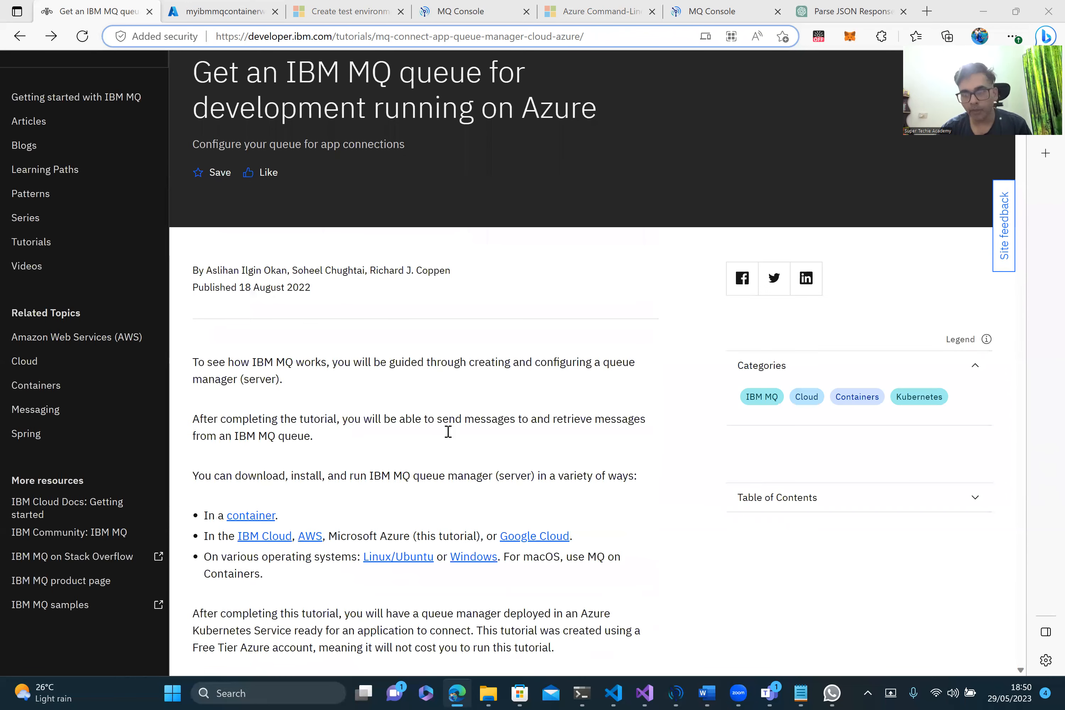
scroll(448, 431, "down", 2)
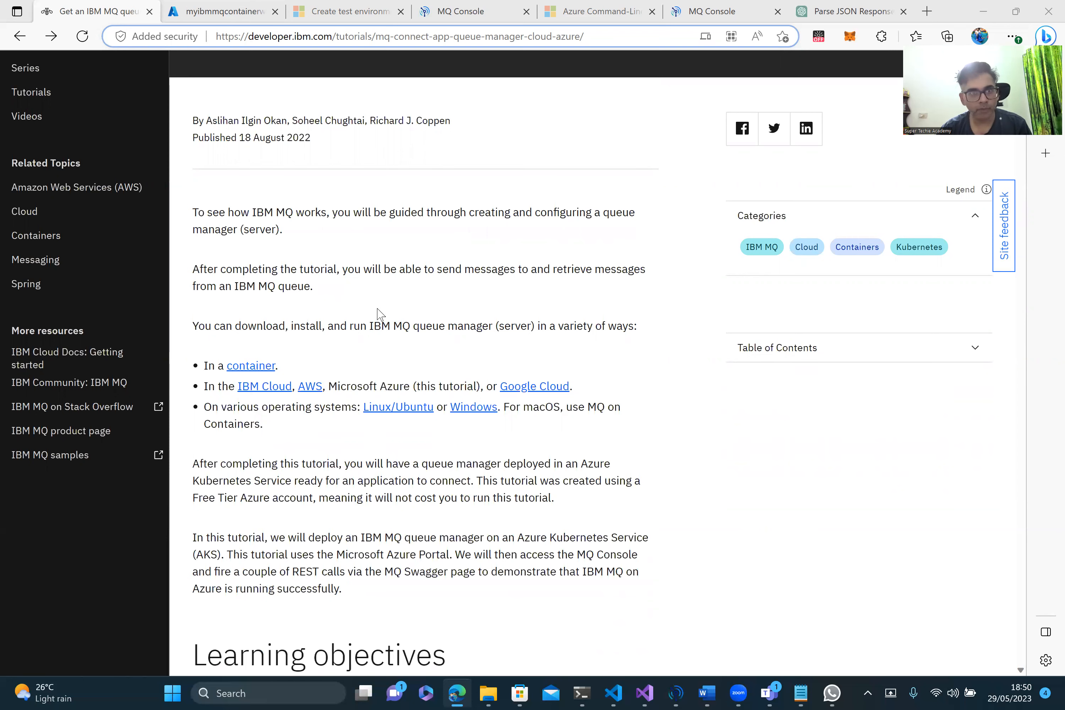
scroll(380, 315, "up", 5)
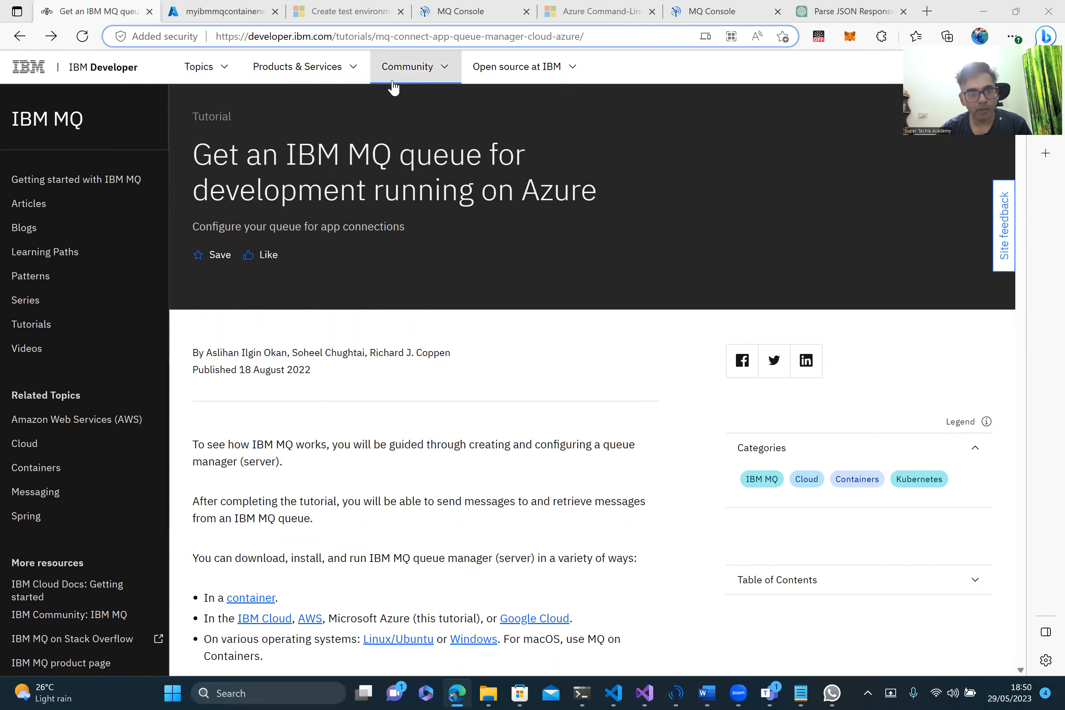
Step: Open the IBM MQ and Logic App test-environment article and read its az container create command under Check the ACI
left_click(340, 13)
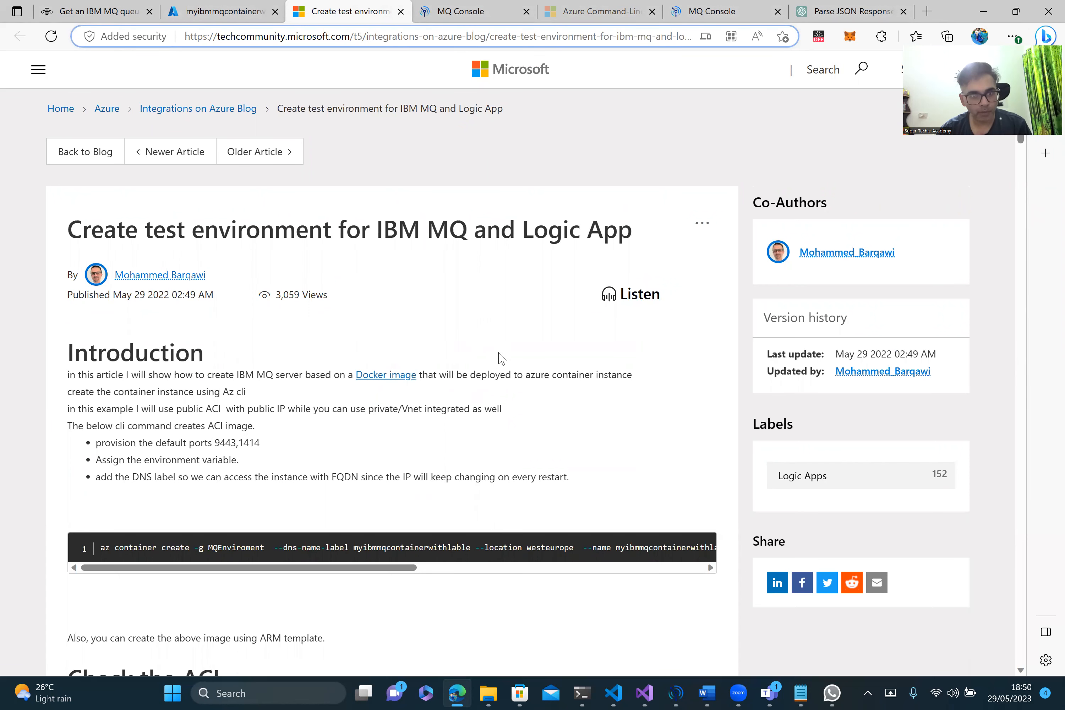
scroll(500, 357, "down", 2)
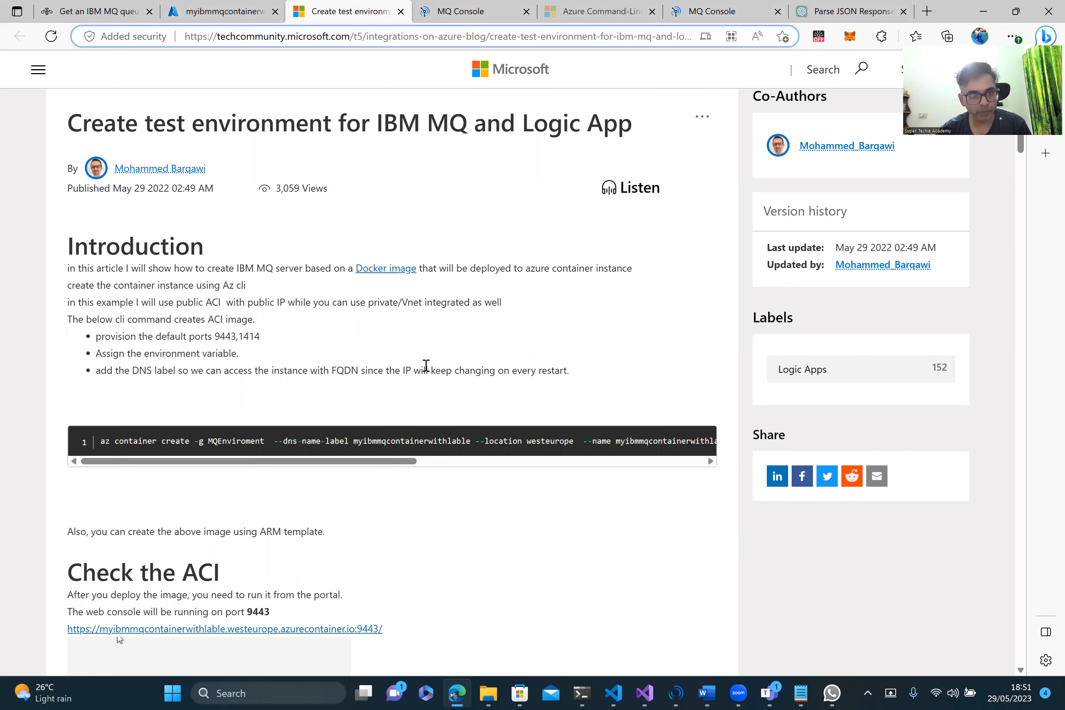
scroll(425, 365, "down", 2)
left_click_drag(351, 363, 262, 393)
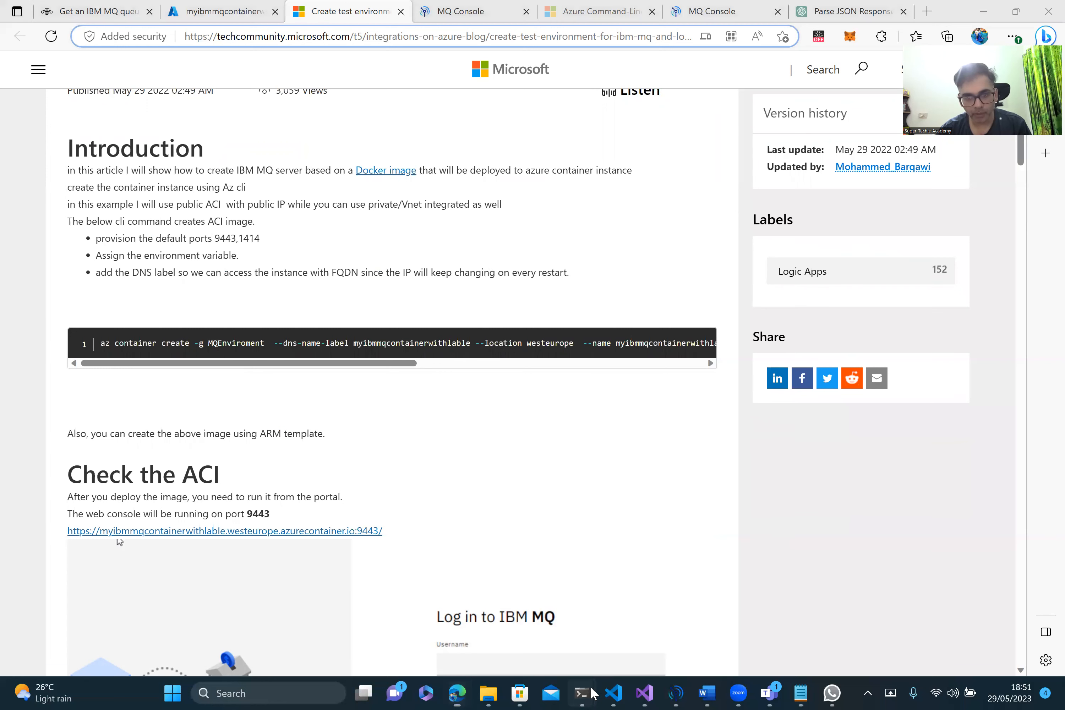
mouse_move(594, 693)
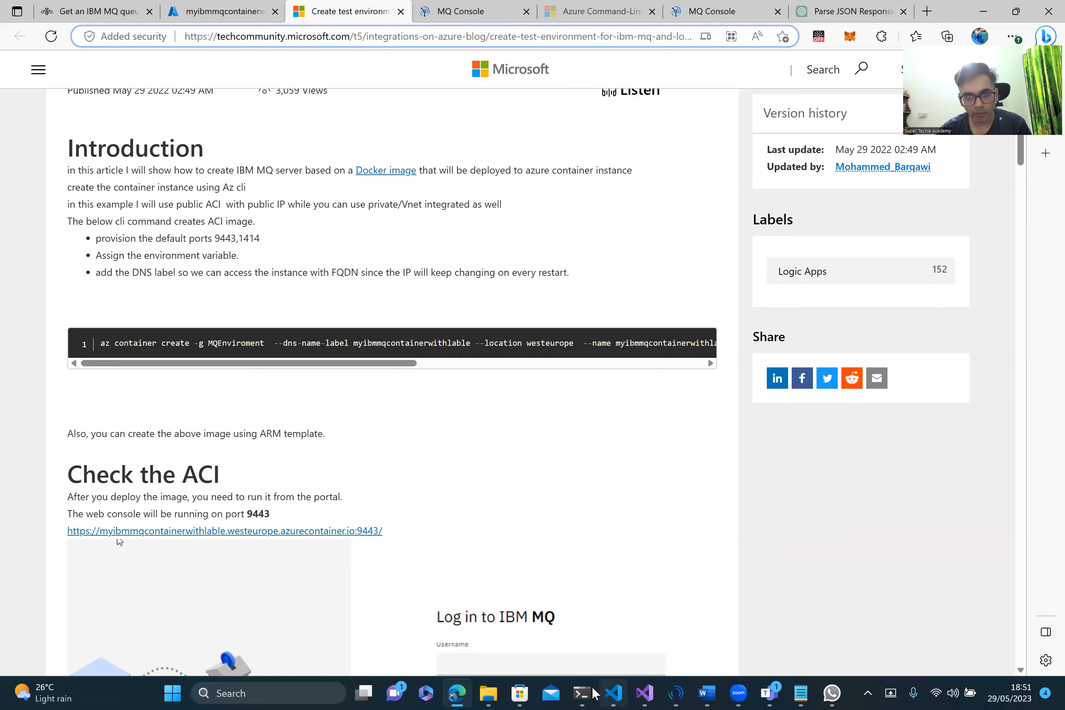
Step: Review the terminal's container JSON output (state Running, ports 9443 and 1414), then return to the article
left_click(581, 693)
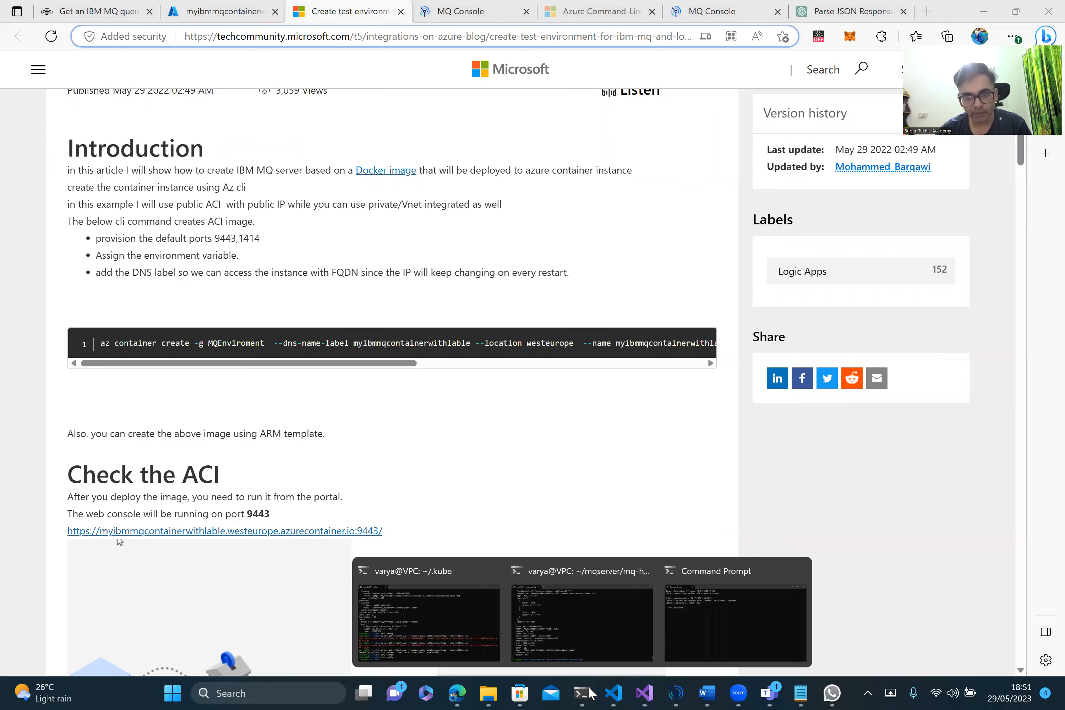
left_click(596, 632)
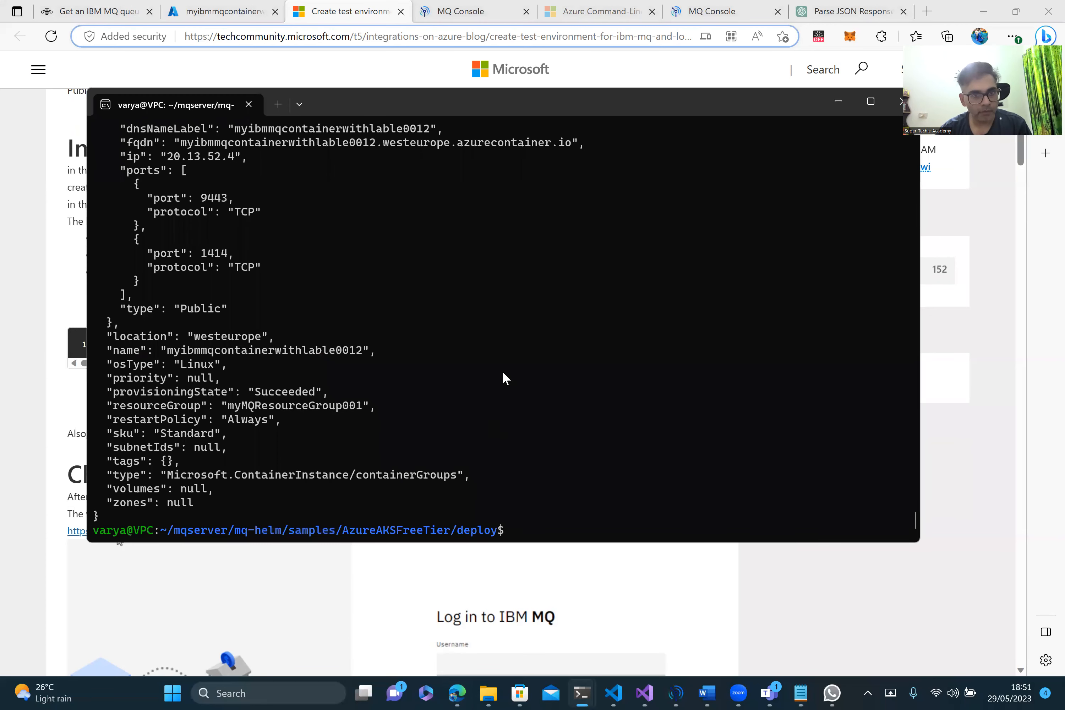
scroll(503, 373, "up", 20)
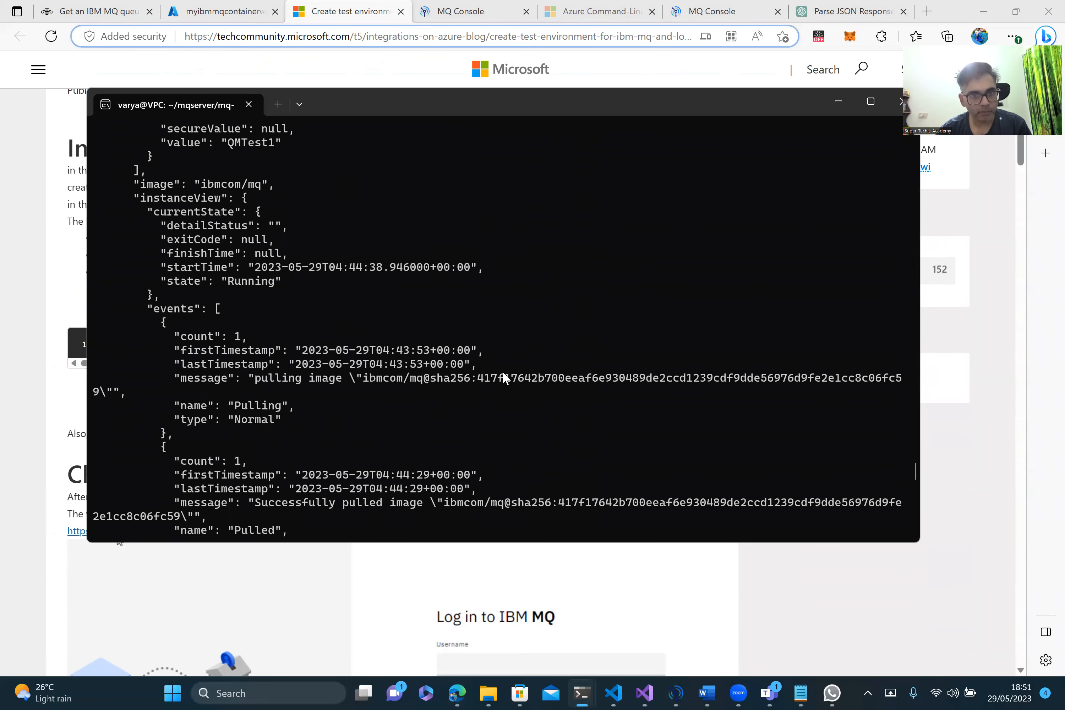
scroll(503, 377, "up", 8)
scroll(503, 377, "up", 3)
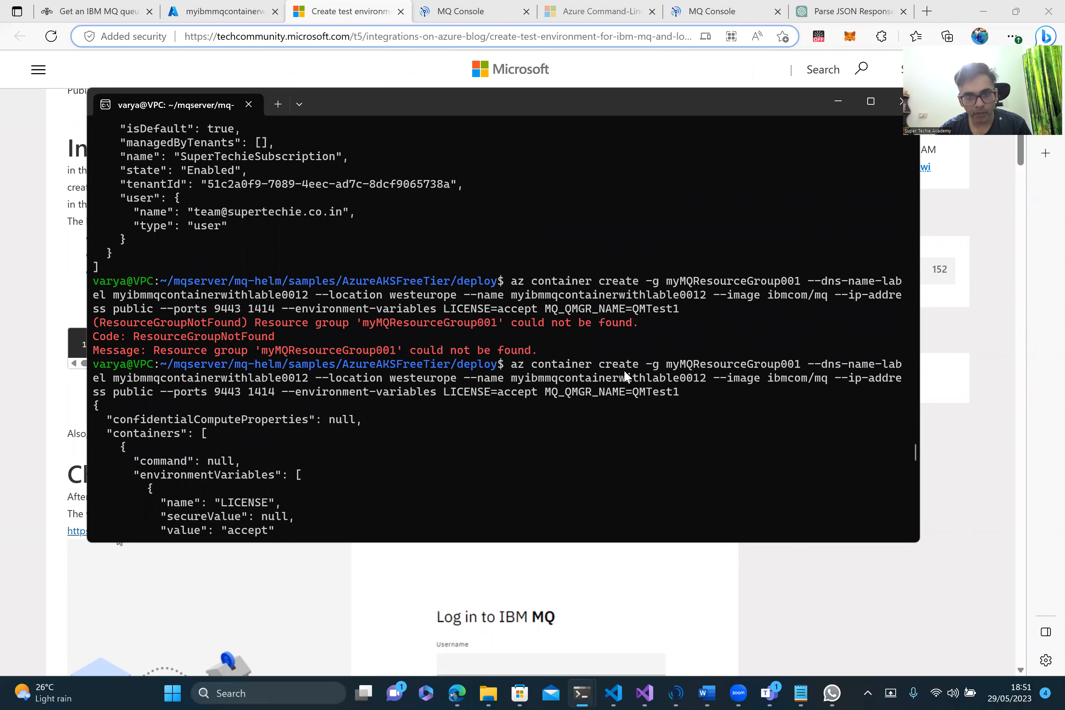
scroll(494, 440, "down", 4)
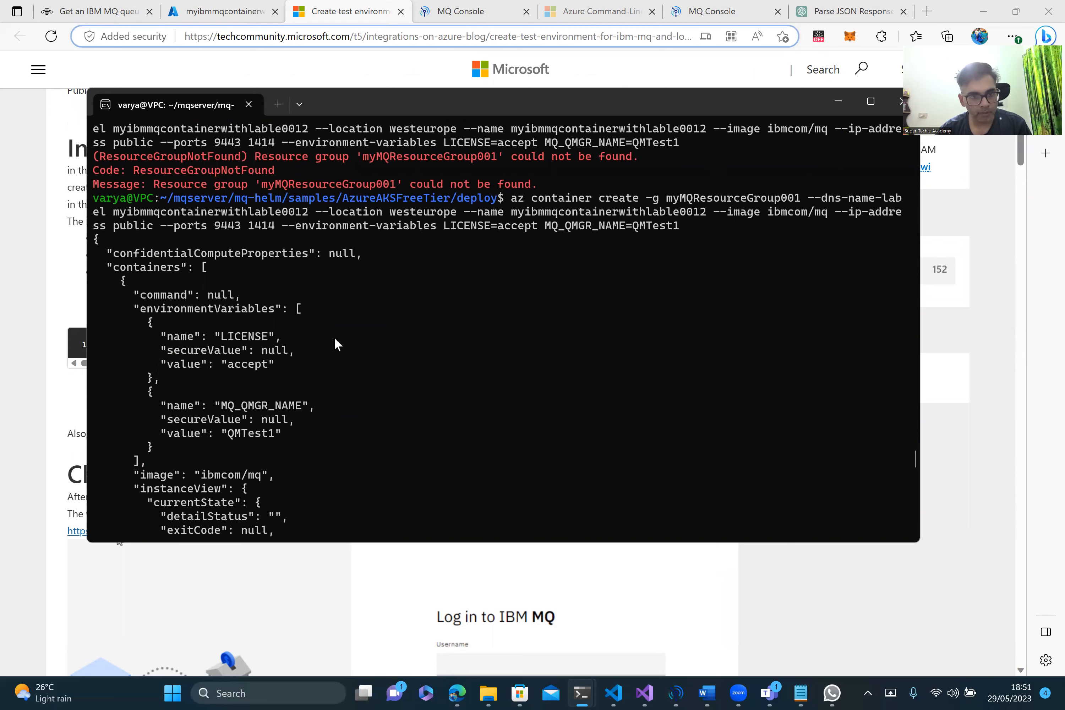
scroll(351, 422, "down", 10)
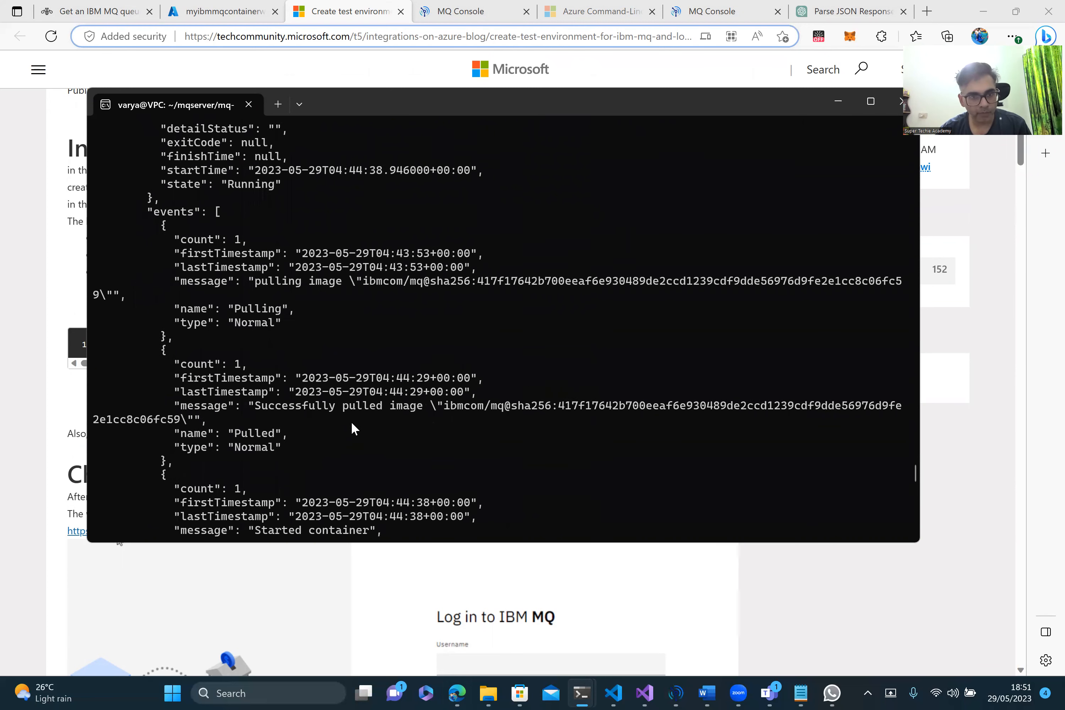
scroll(352, 423, "down", 18)
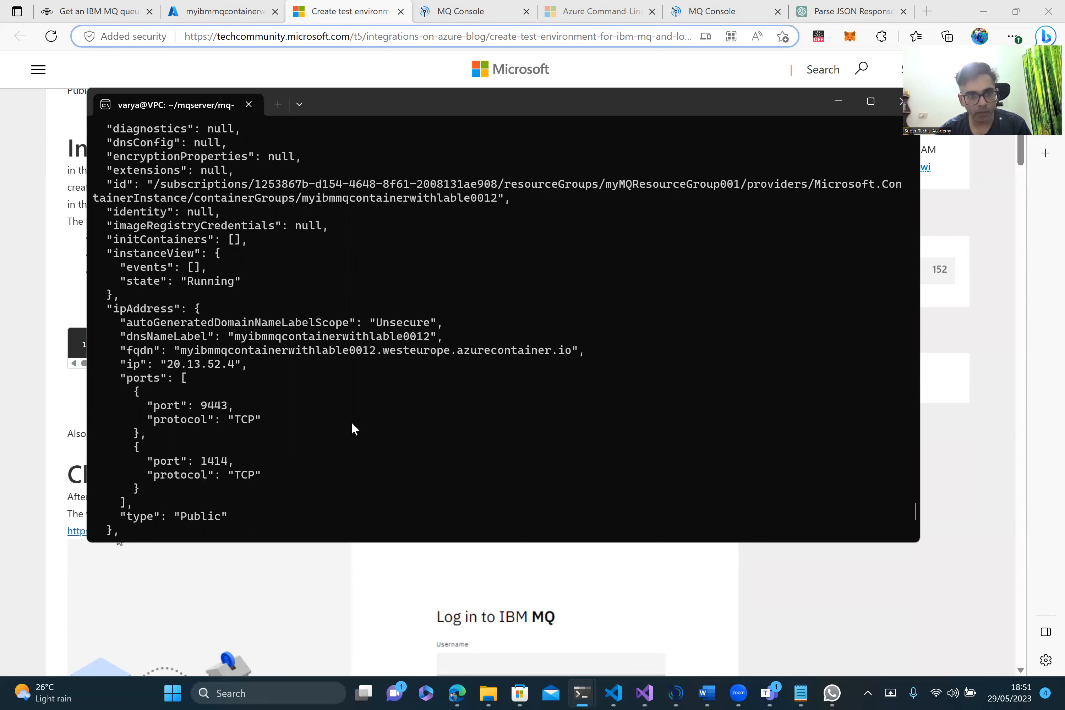
scroll(464, 424, "down", 5)
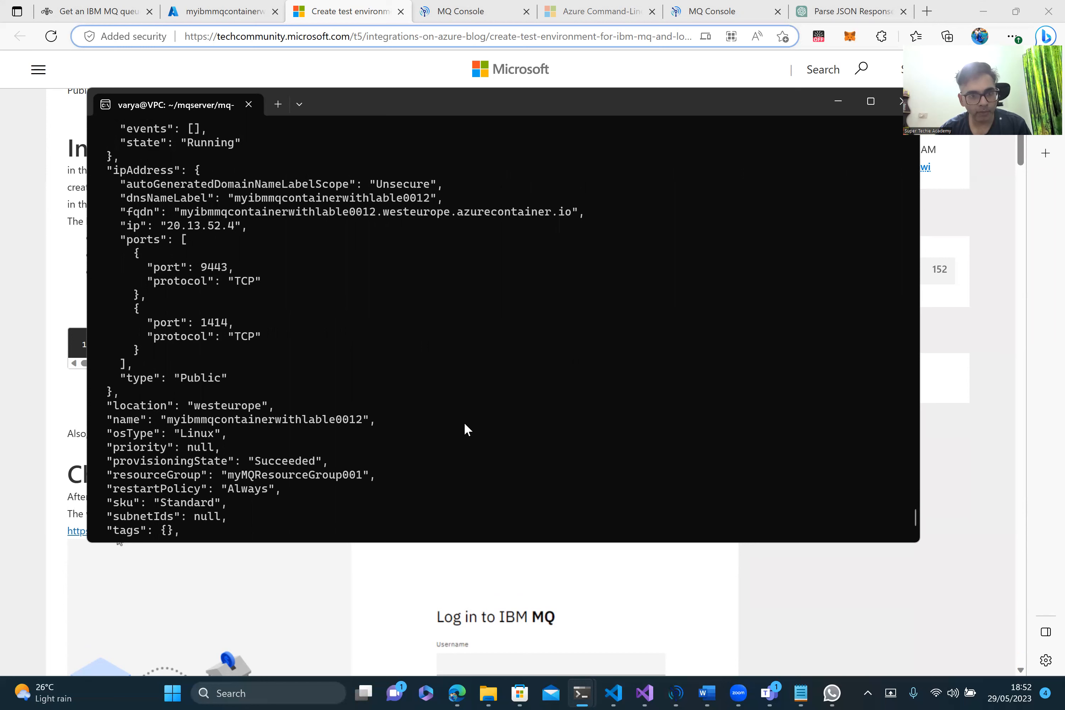
scroll(495, 325, "up", 3)
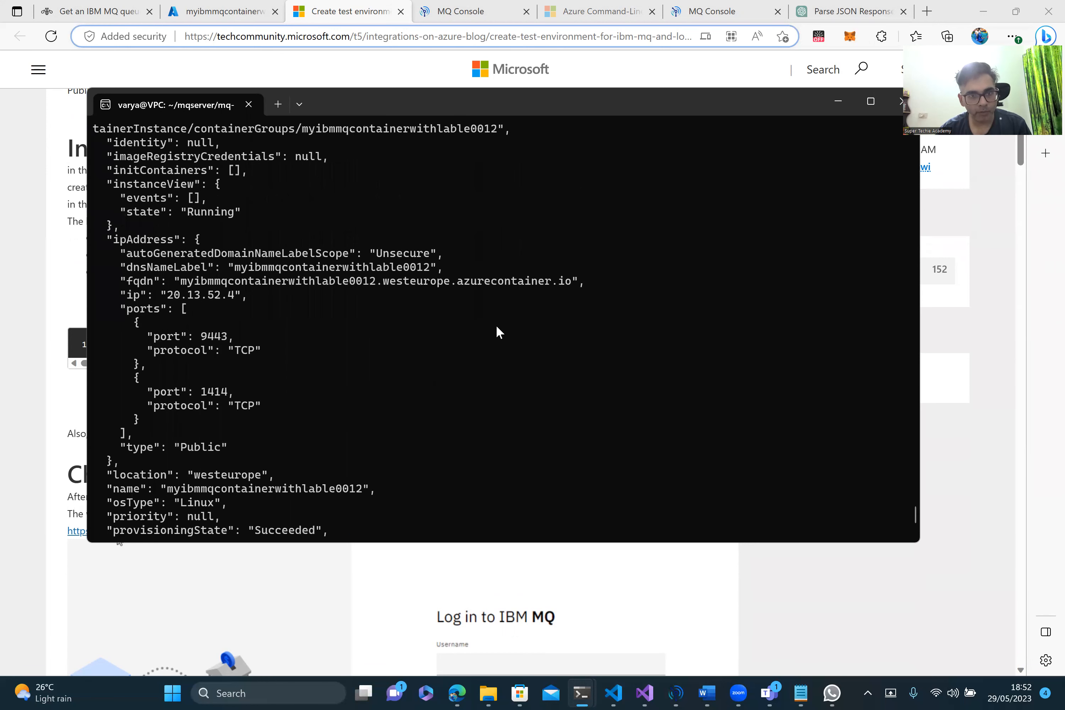
scroll(496, 326, "down", 3)
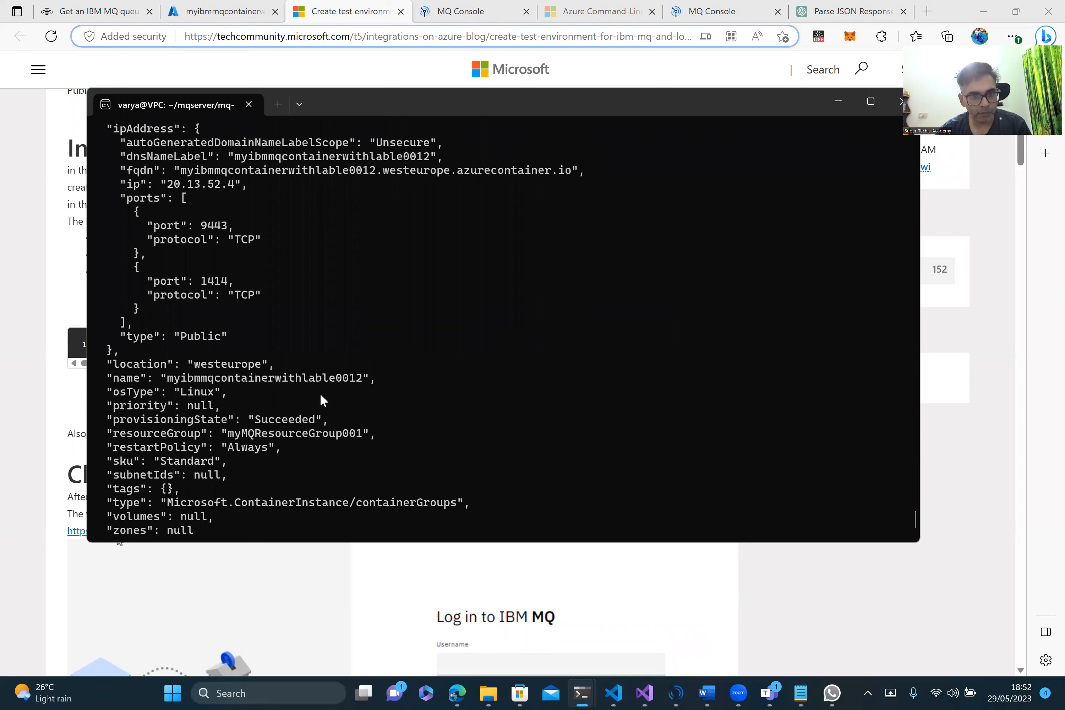
scroll(474, 378, "down", 1)
scroll(474, 379, "up", 4)
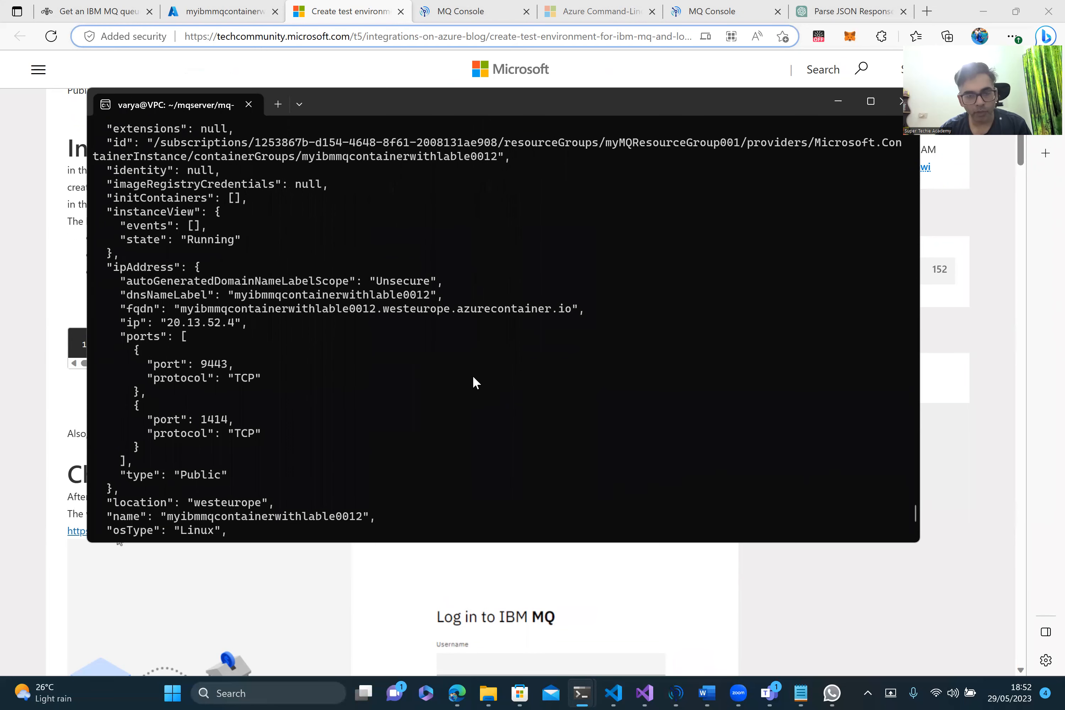
left_click(947, 469)
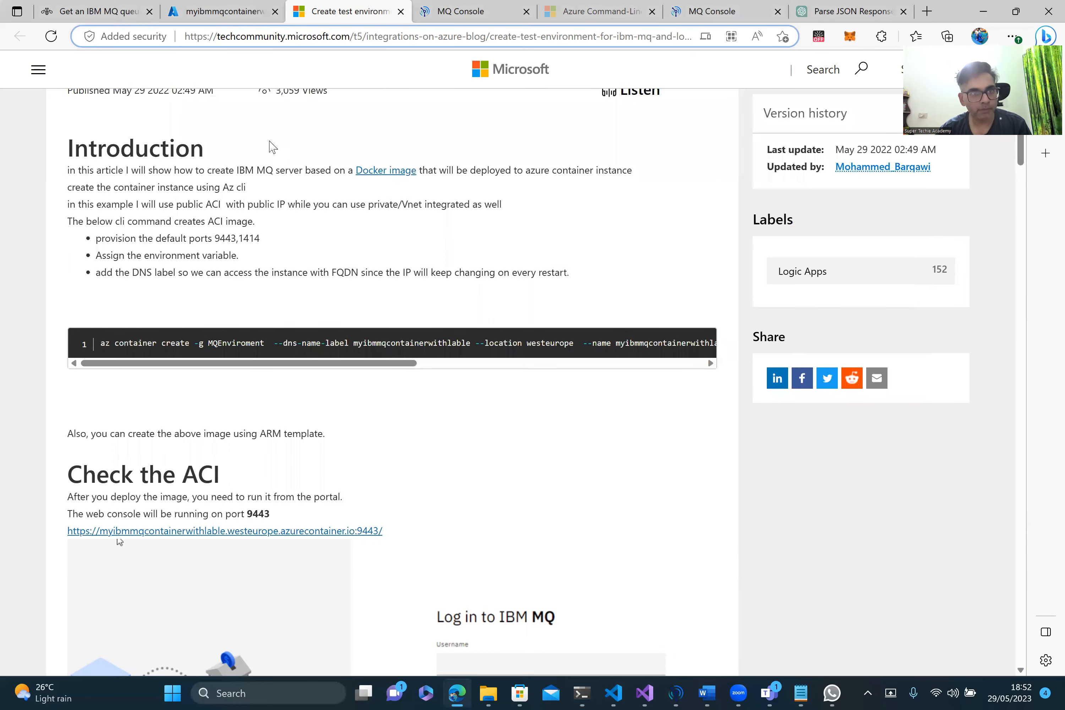
Step: Go Home, open myMQResourceGroup001, and open container myibmmqcontainerwithlable0012 to confirm it is Running
left_click(247, 12)
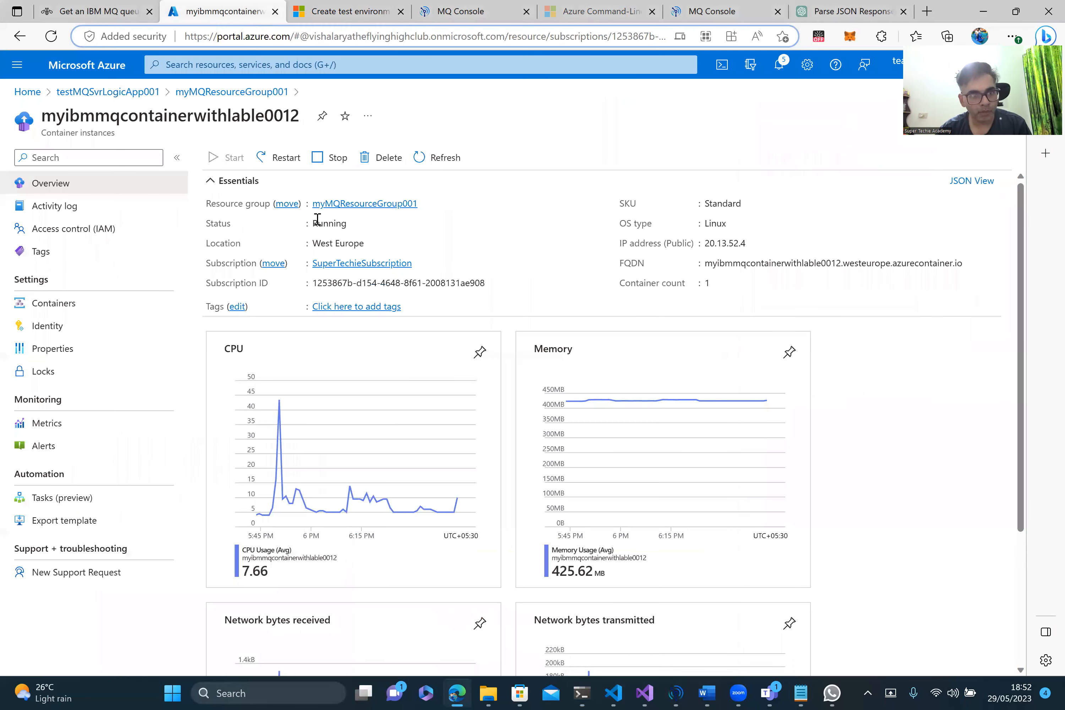
left_click(133, 101)
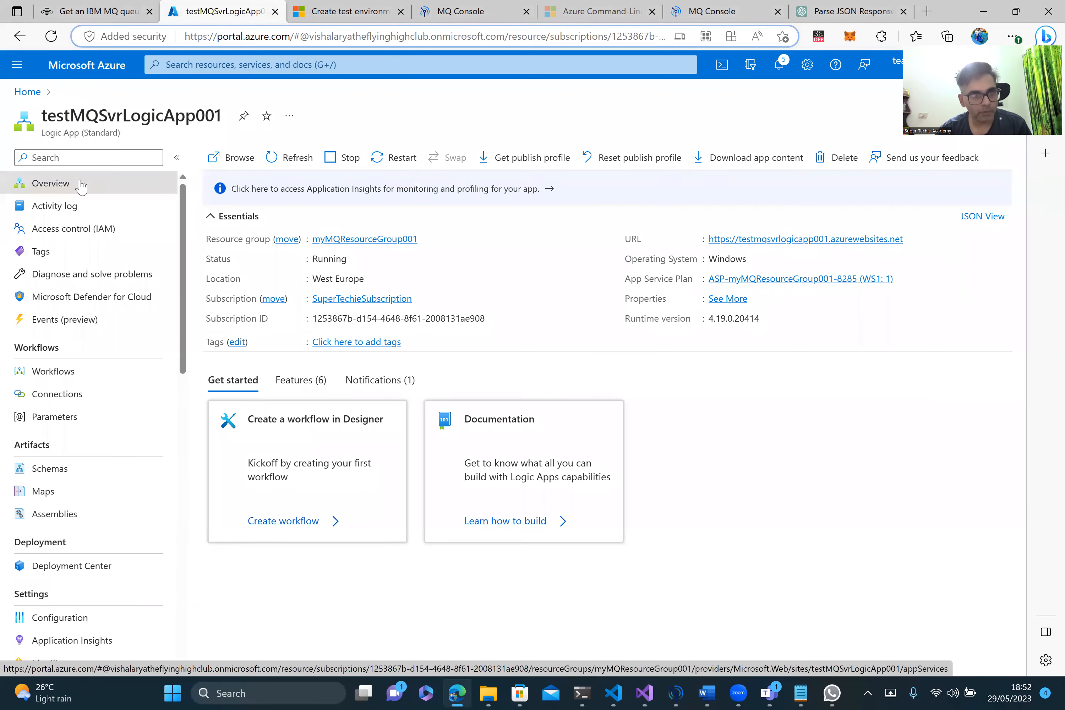
left_click(28, 92)
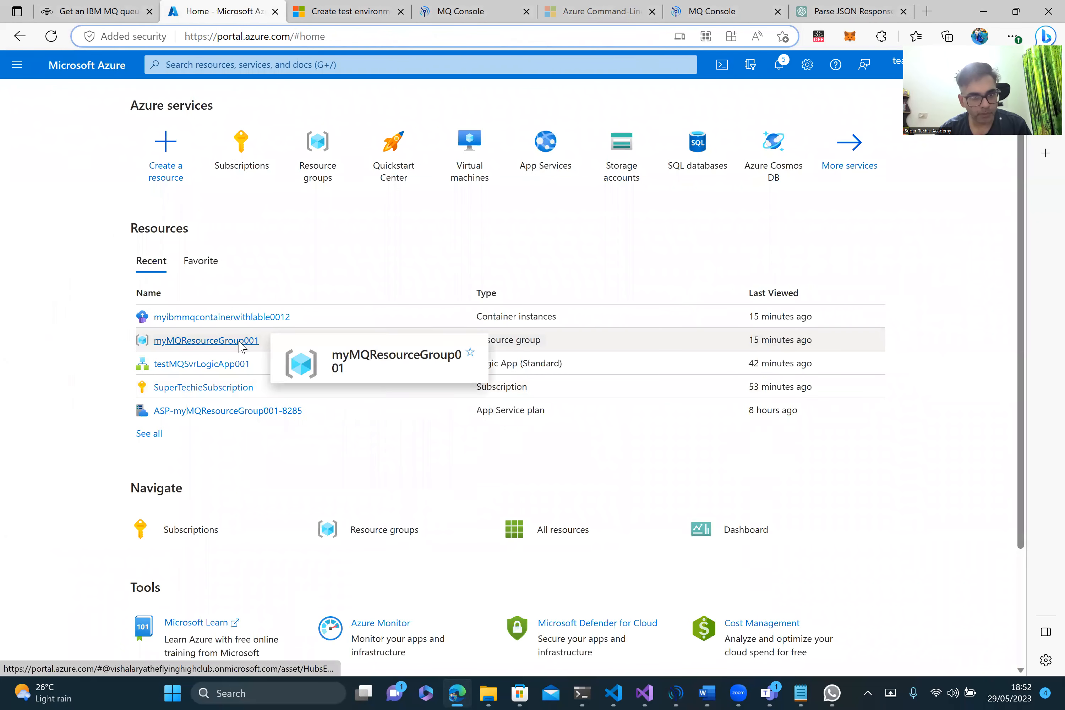
left_click(242, 341)
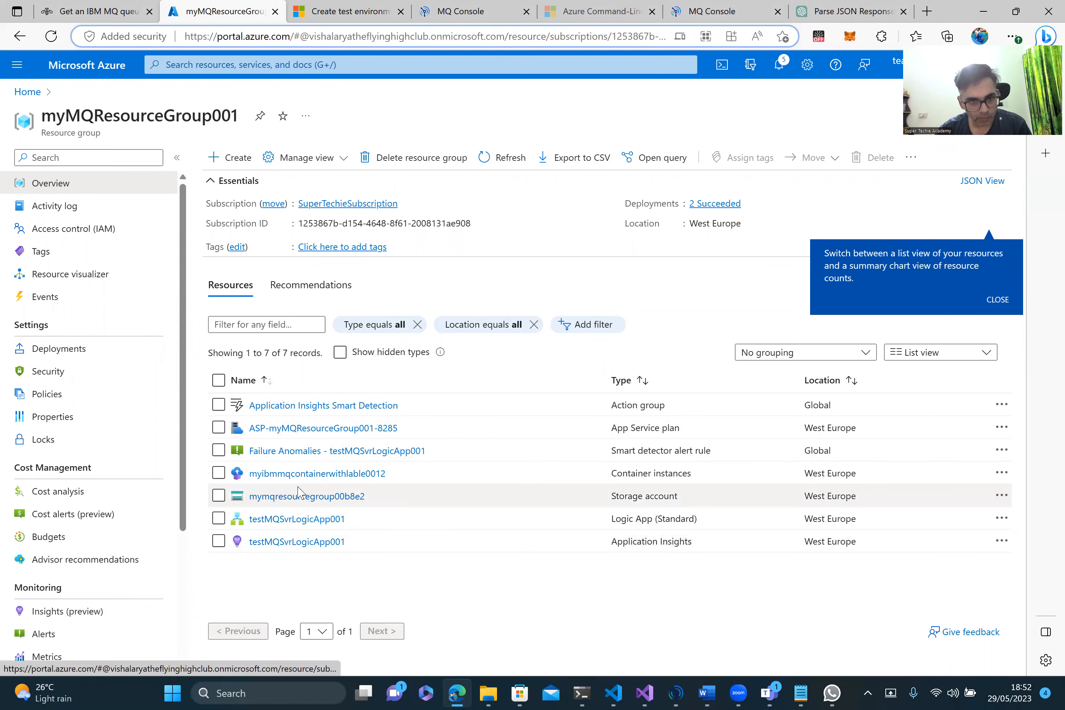
left_click(328, 474)
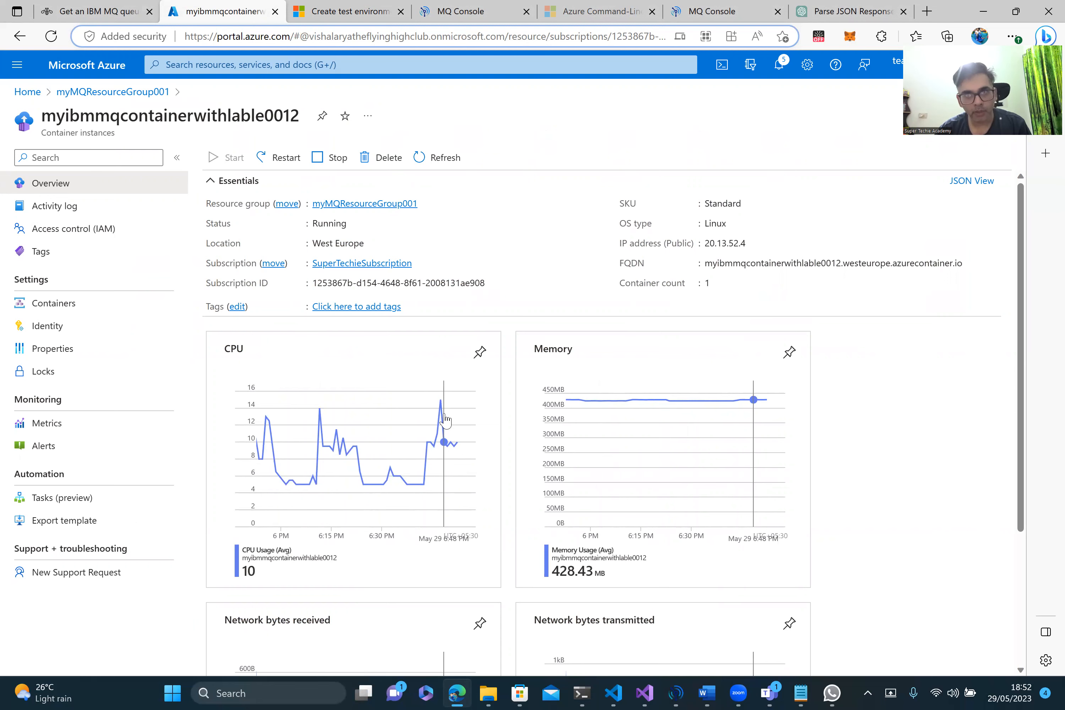
left_click(726, 25)
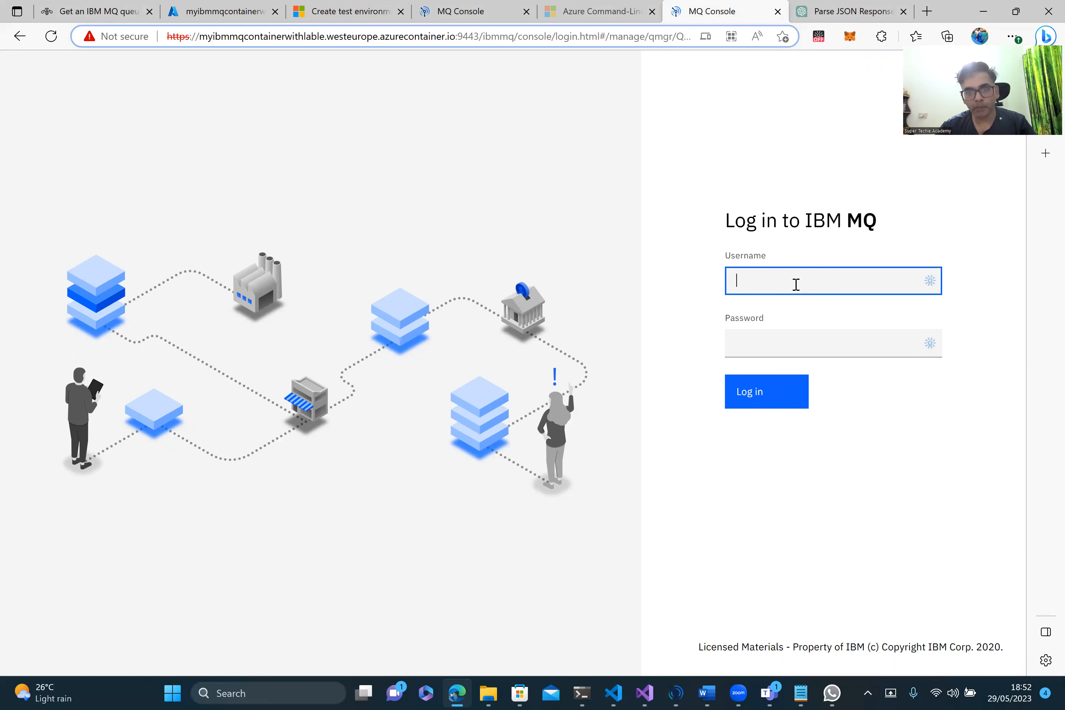
Step: Log in to the IBM MQ Console with the administrator username and account password
type("adm")
type("in")
key("Tab")
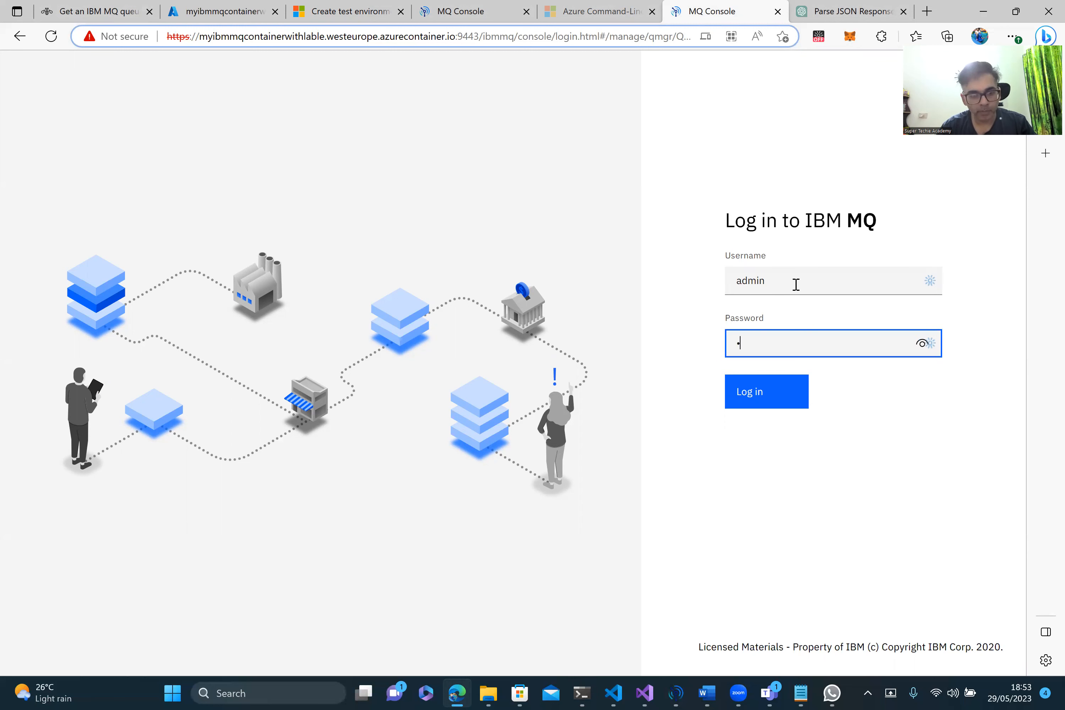
type("passw0rd")
left_click(756, 401)
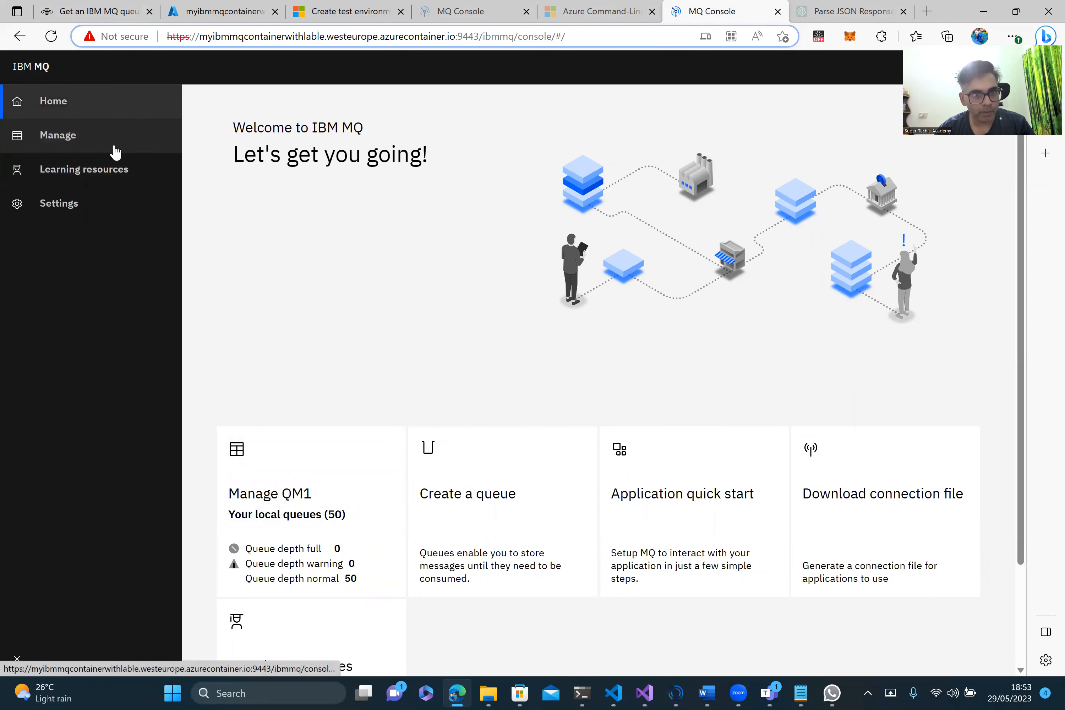
Step: Open QM1's queues, check that DEV.QUEUE.1 holds no messages, then return to the Azure container overview
scroll(331, 359, "down", 2)
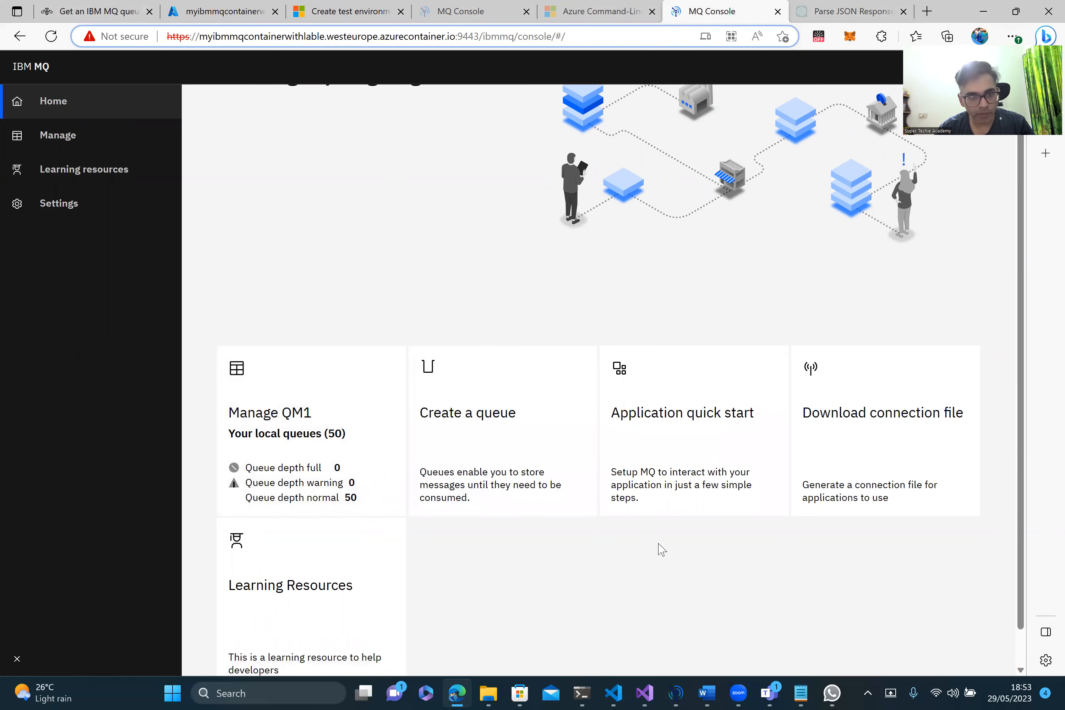
left_click(347, 415)
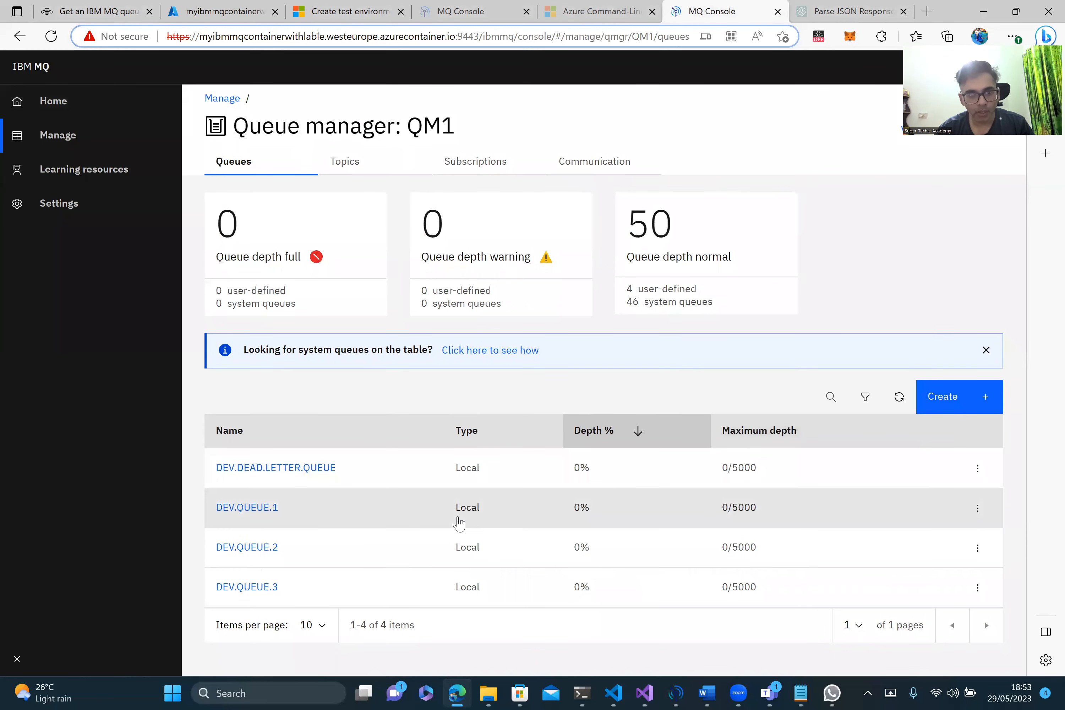
left_click(270, 509)
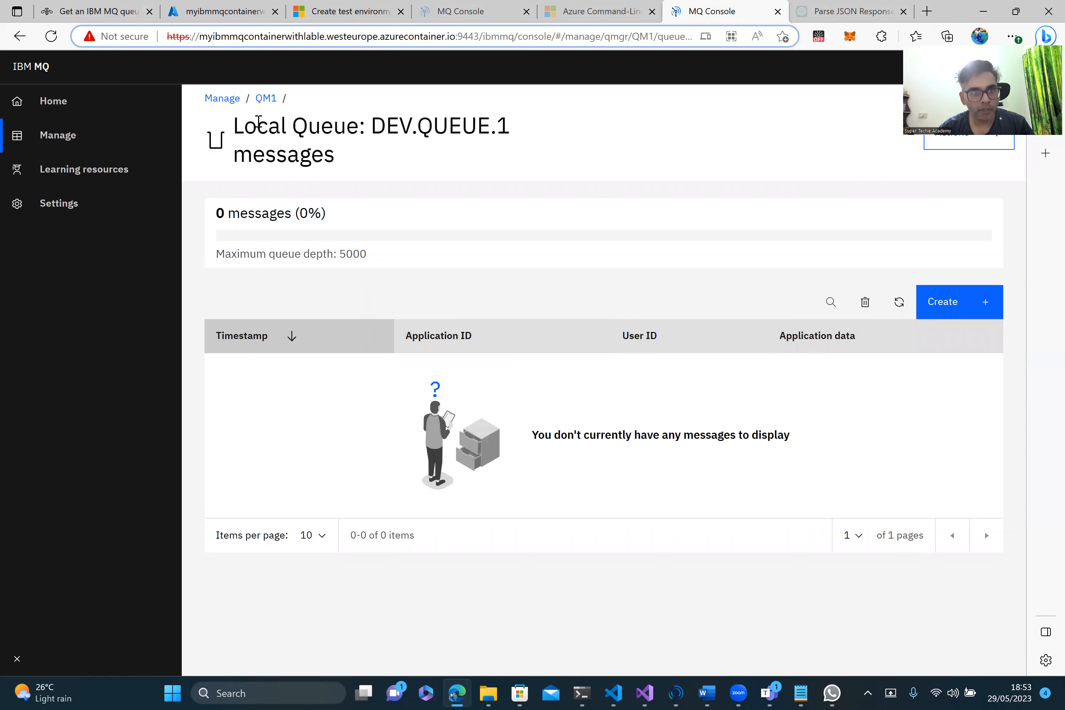
left_click(222, 98)
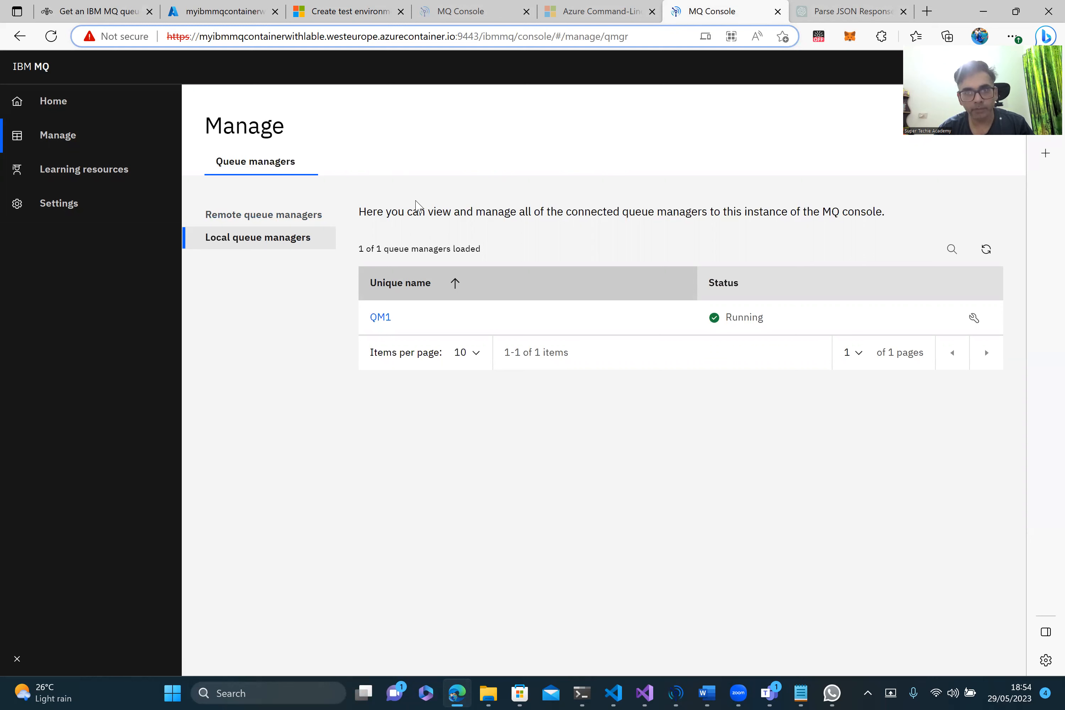
left_click(234, 65)
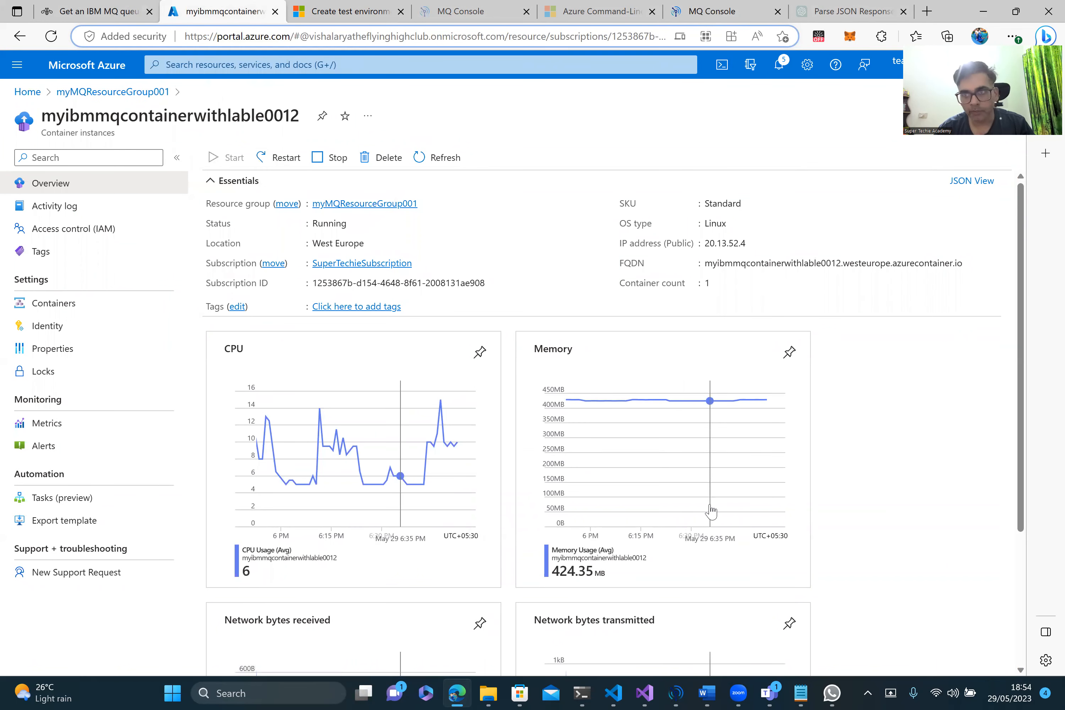
left_click(680, 693)
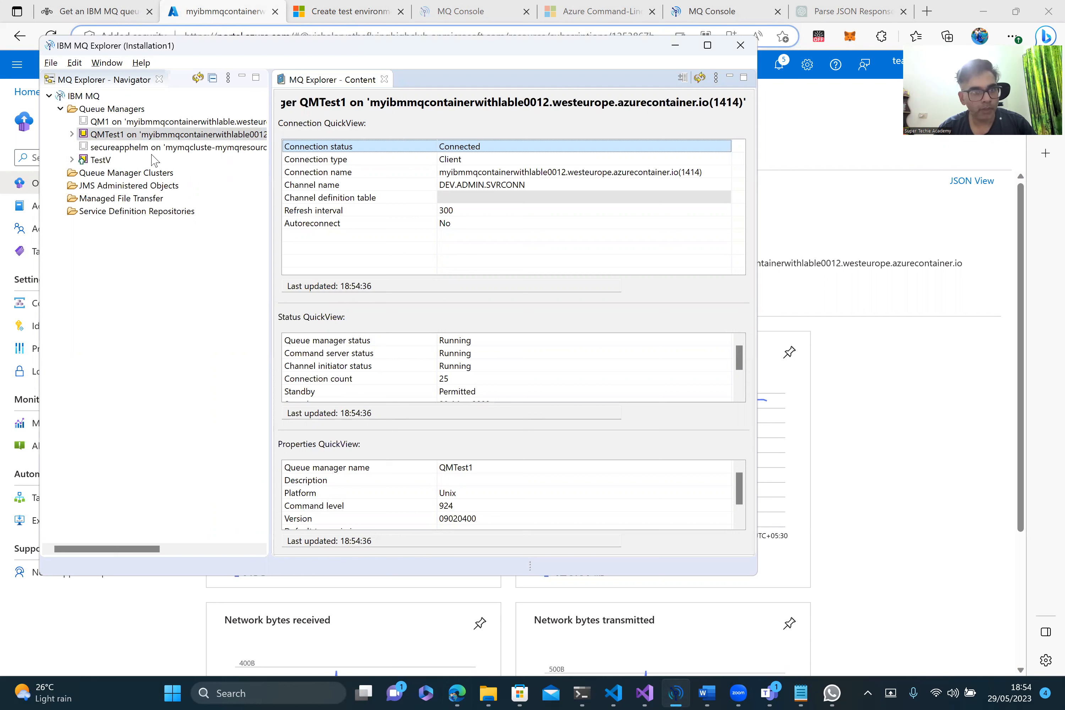
Step: Select the Queue Managers folder in the Navigator and open its context menu
left_click(116, 111)
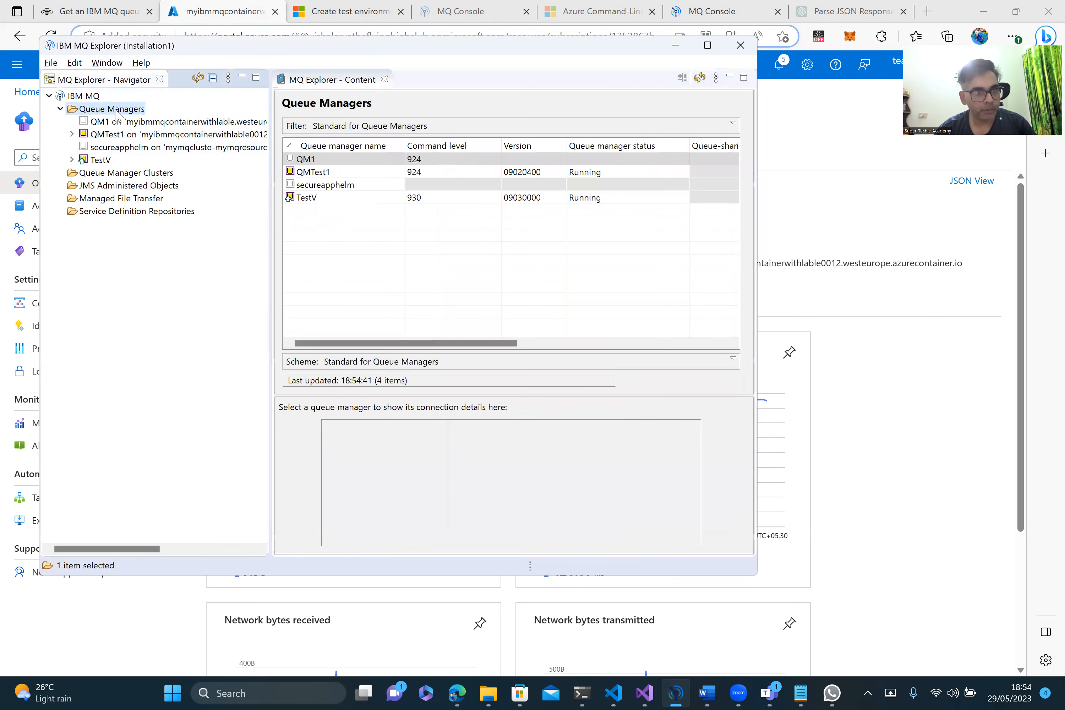
right_click(117, 112)
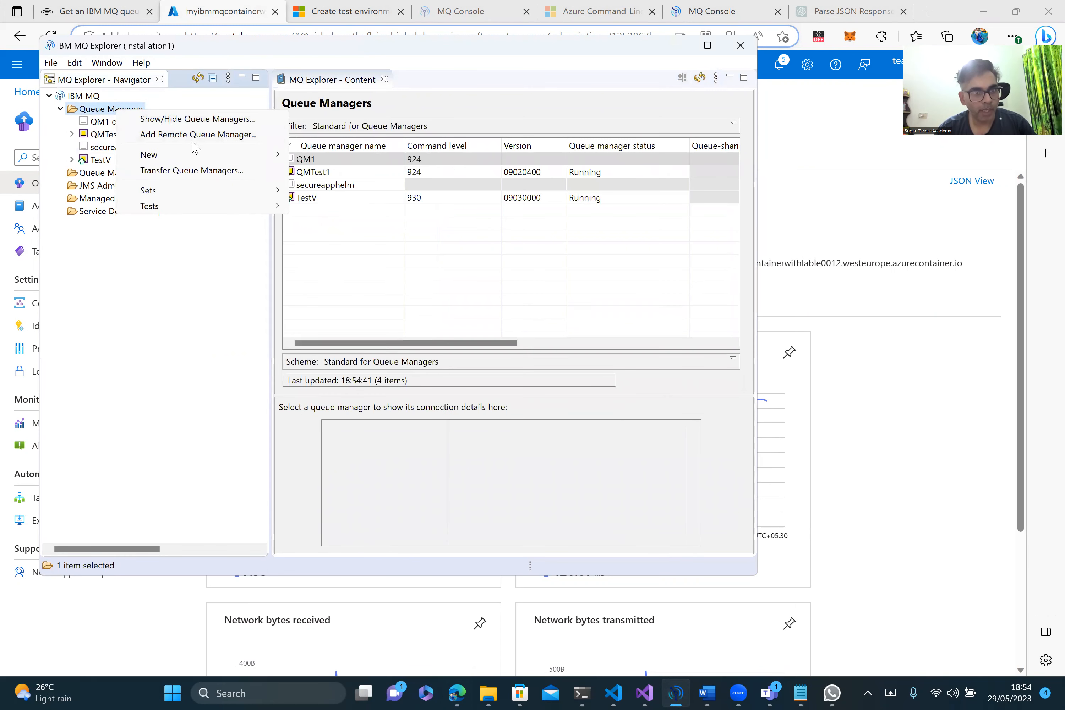
Step: Start Add Remote Queue Manager for QM1, advance to connection details, and select the channel name
left_click(203, 135)
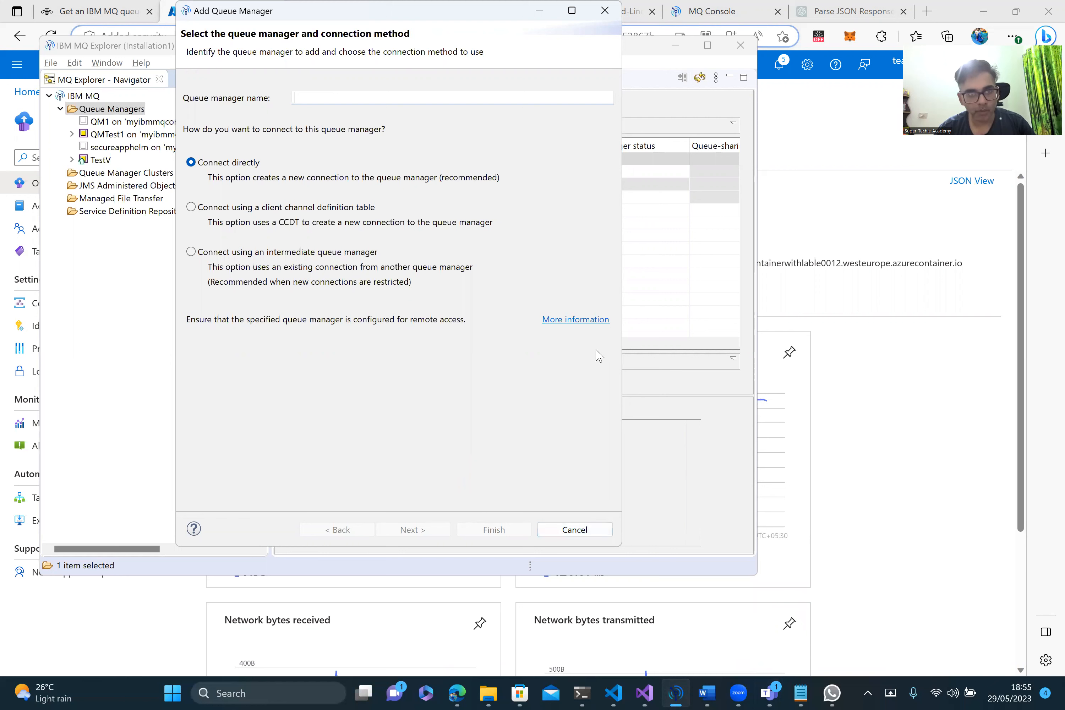
type("QM1")
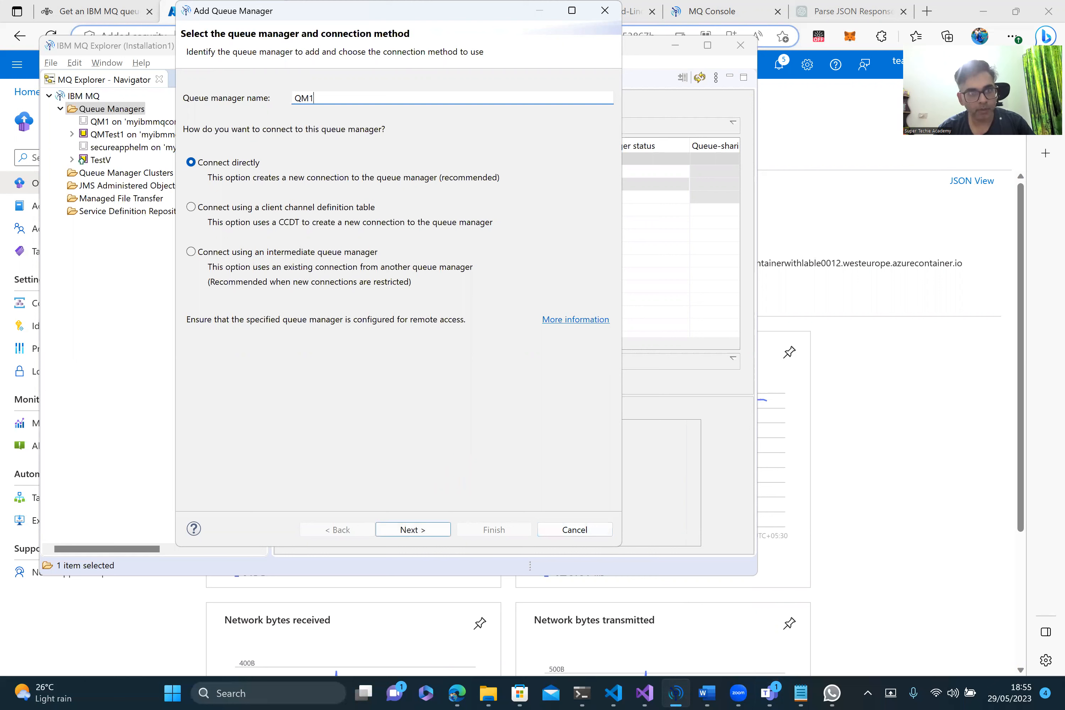
left_click(414, 531)
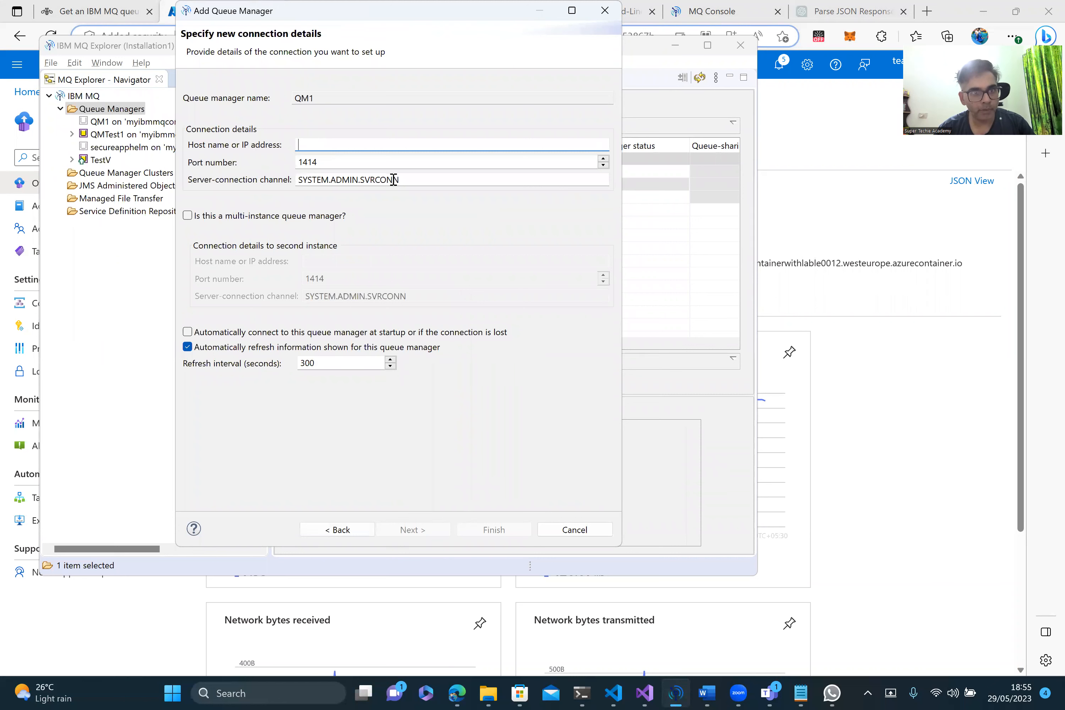
left_click_drag(403, 180, 290, 183)
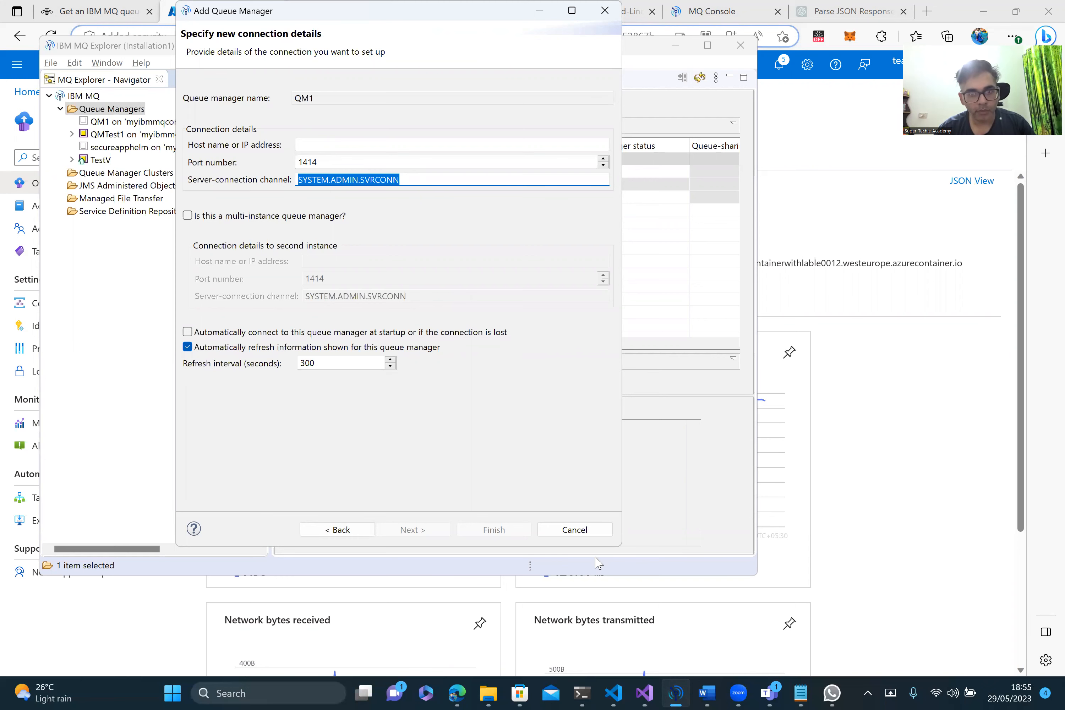
left_click(879, 415)
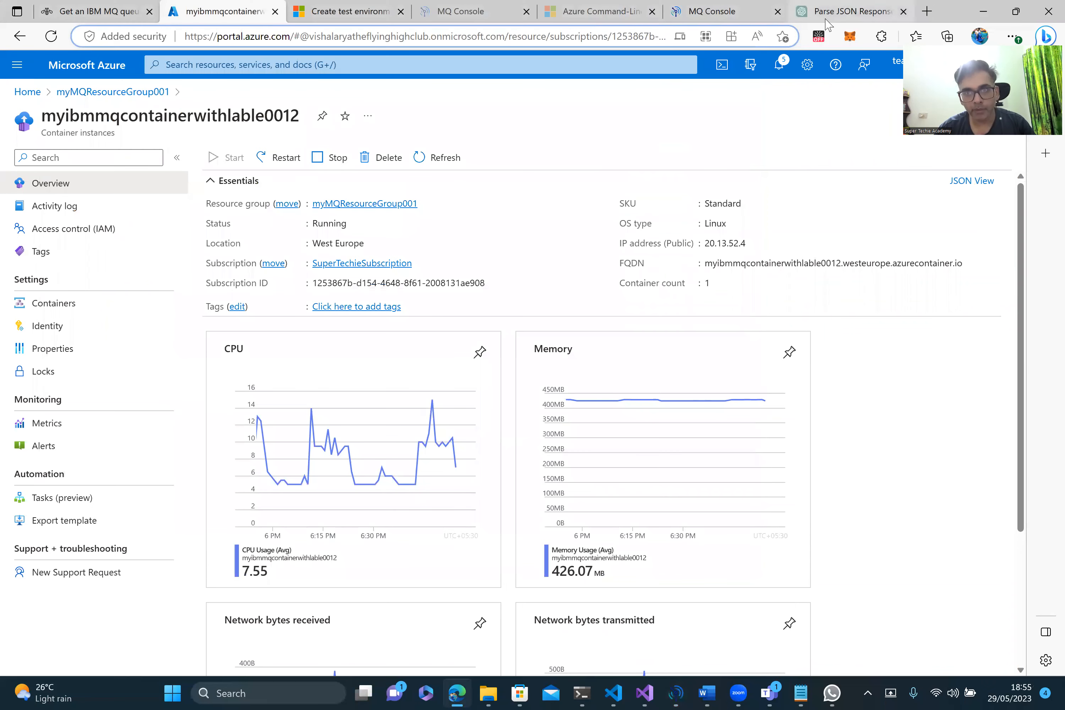
Step: In the MQ Console, go back to the home page and open queue manager QM1
left_click(733, 15)
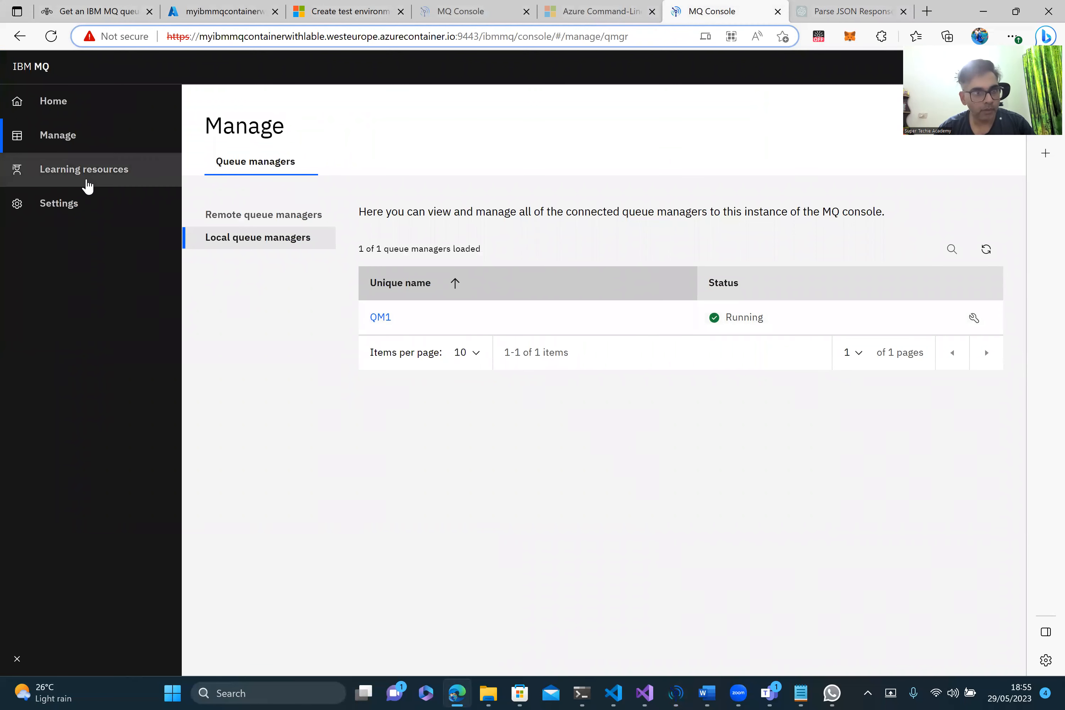
left_click(84, 147)
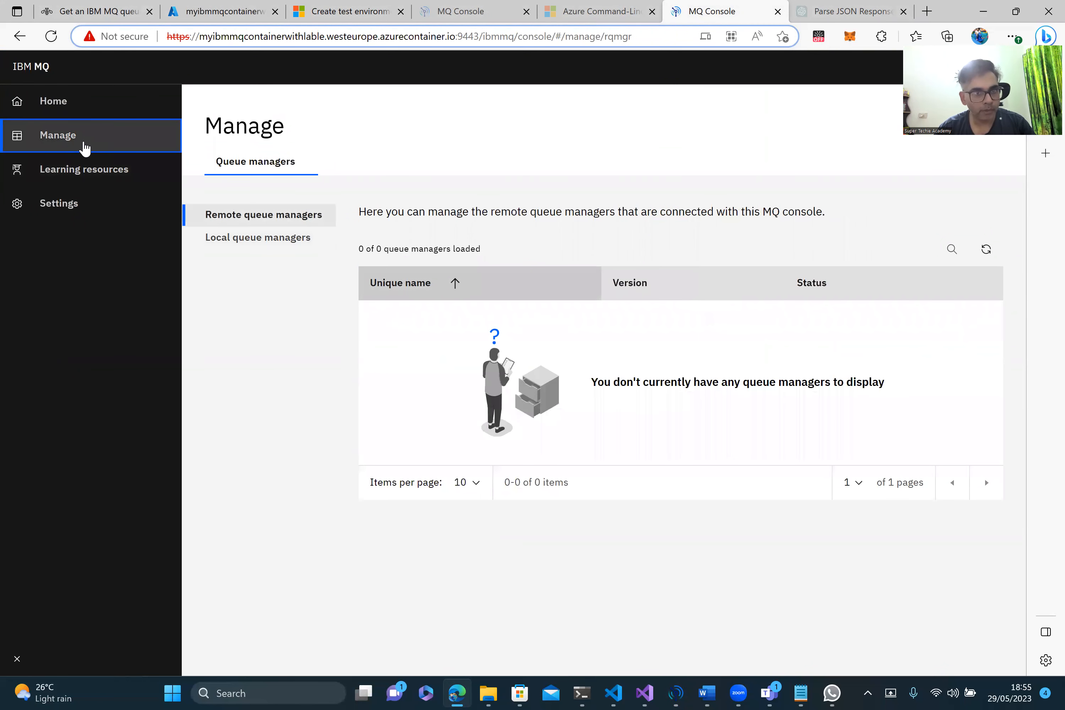
left_click(248, 172)
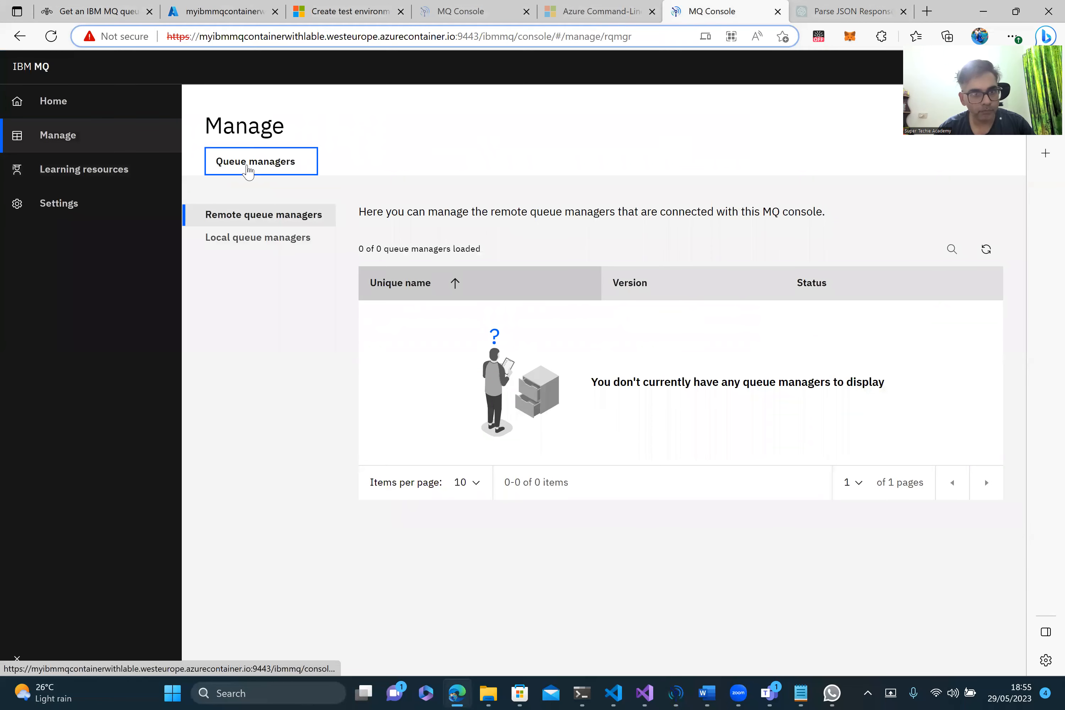
left_click(66, 103)
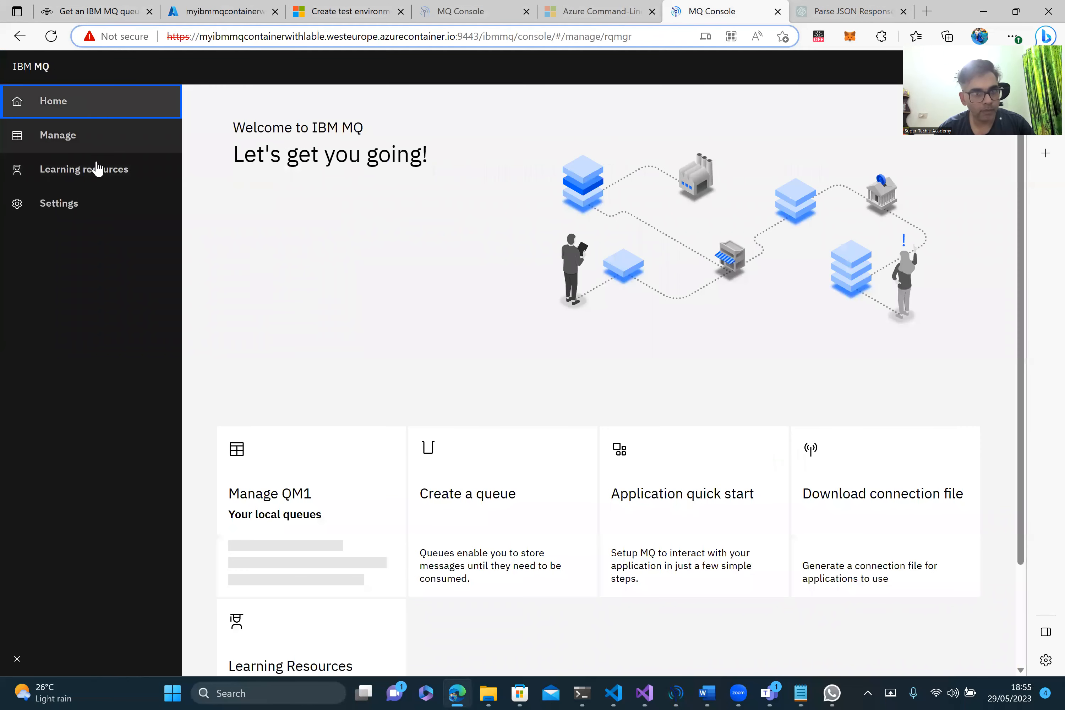
left_click(303, 487)
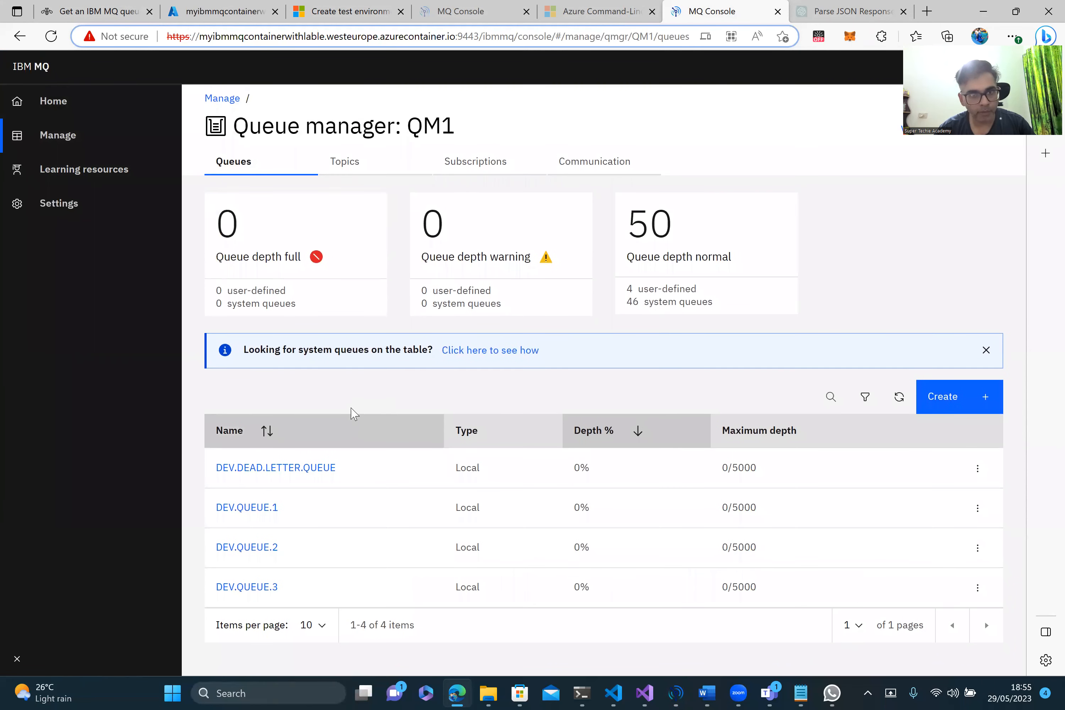
Step: Open QM1's Communication app channels and select the DEV.ADMIN.SVRCONN channel name
left_click(593, 162)
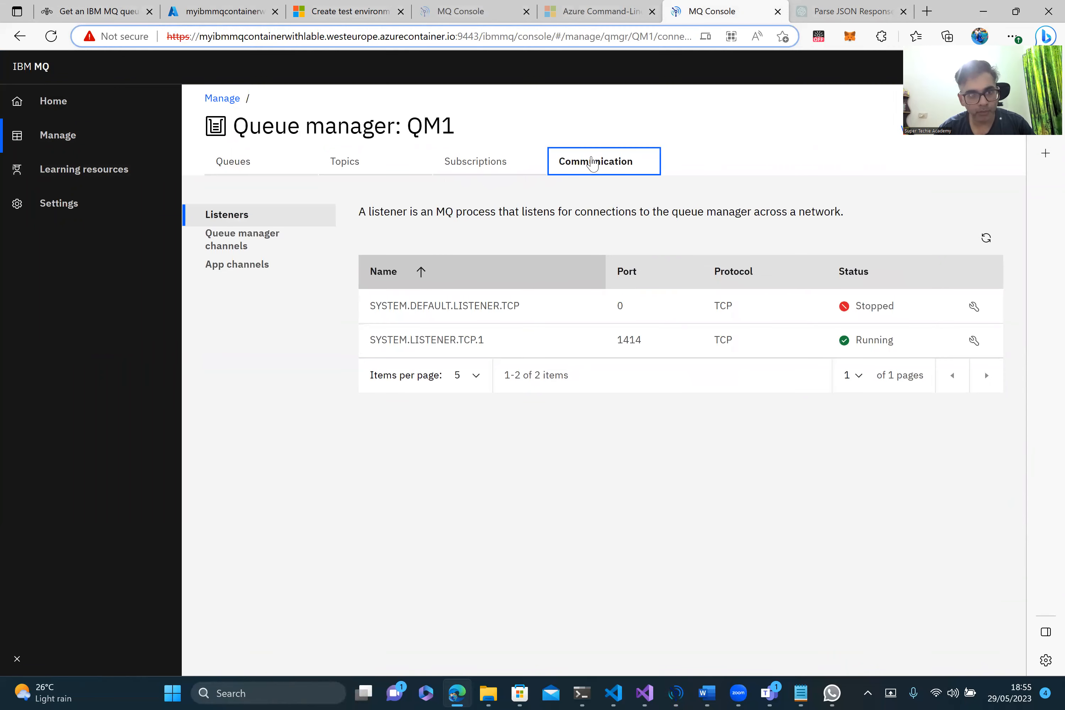
left_click(235, 271)
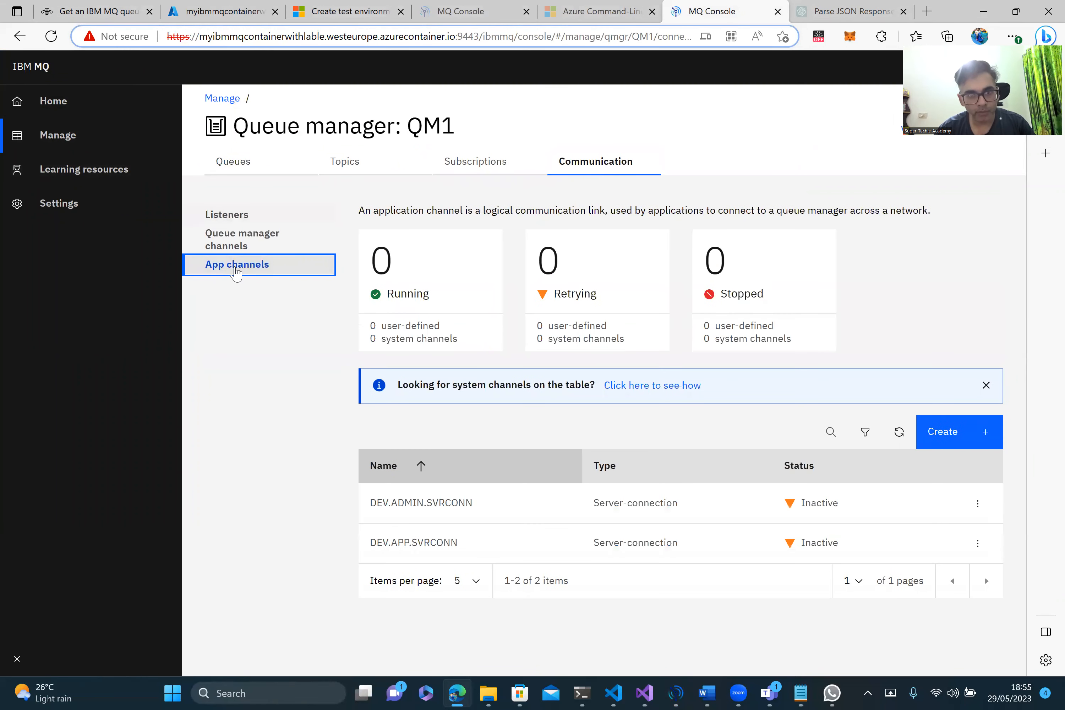
left_click_drag(485, 504, 372, 505)
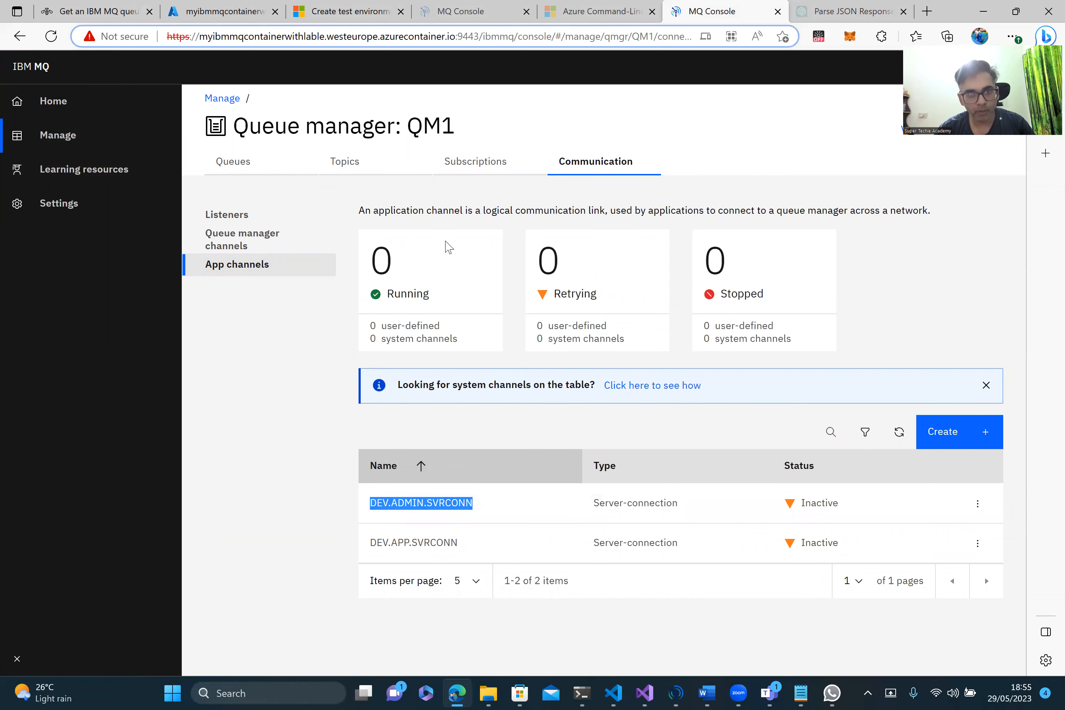
left_click(676, 693)
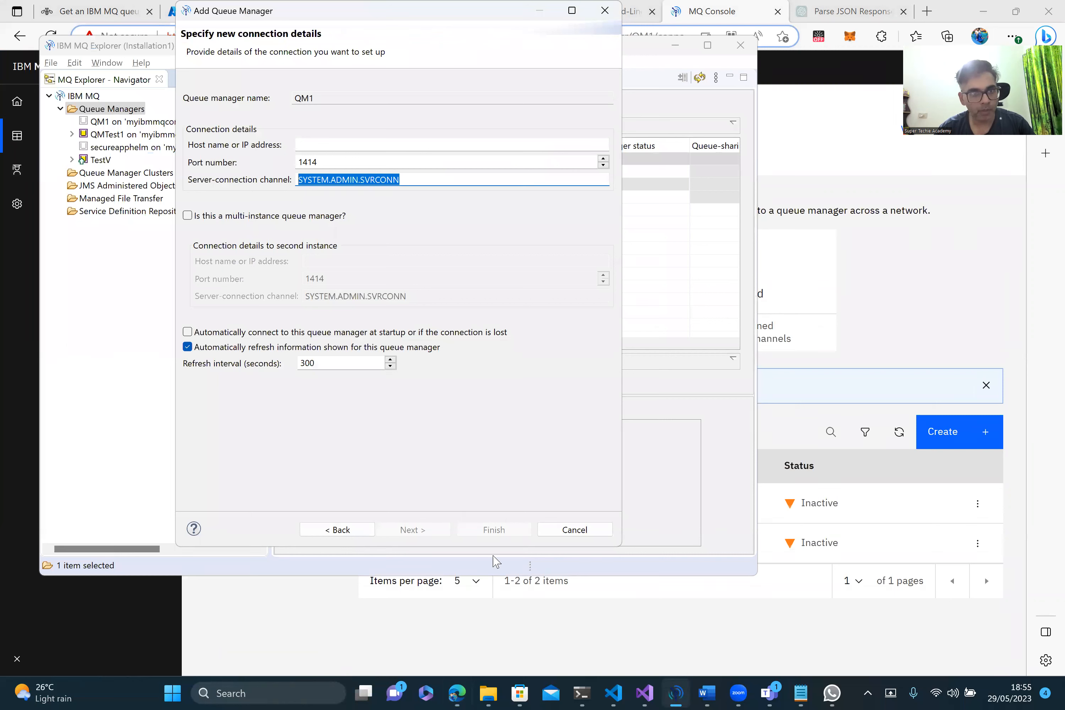
Step: Copy the container's host name from the MQ Console address and paste it as QM1's Host name
left_click(379, 146)
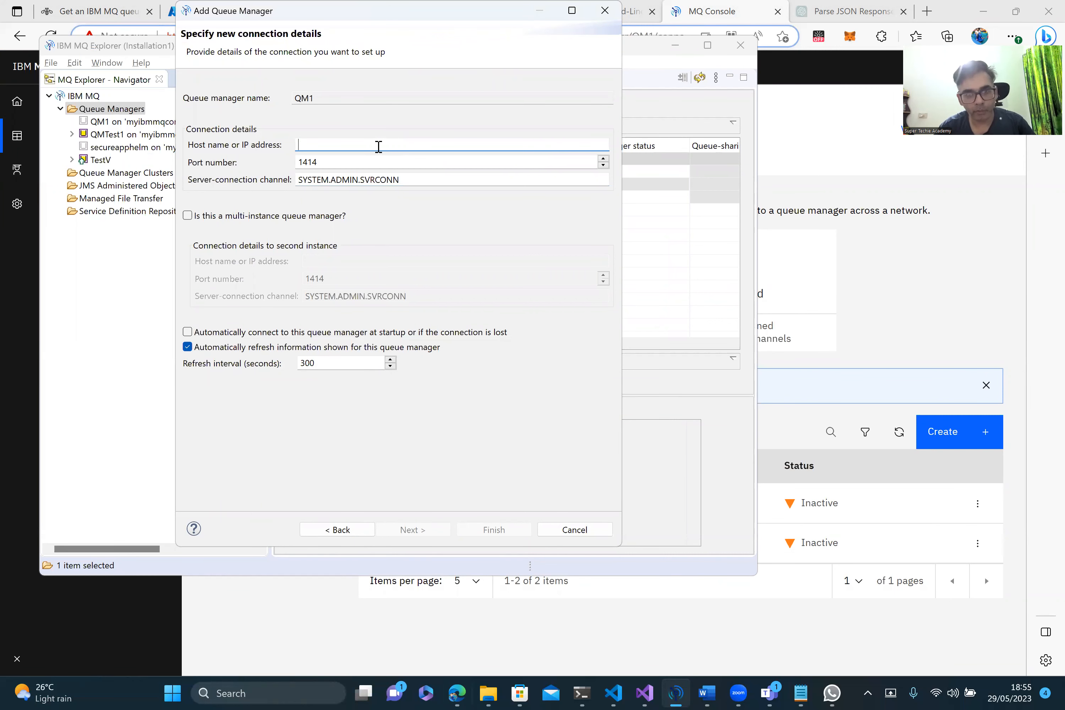
left_click(479, 640)
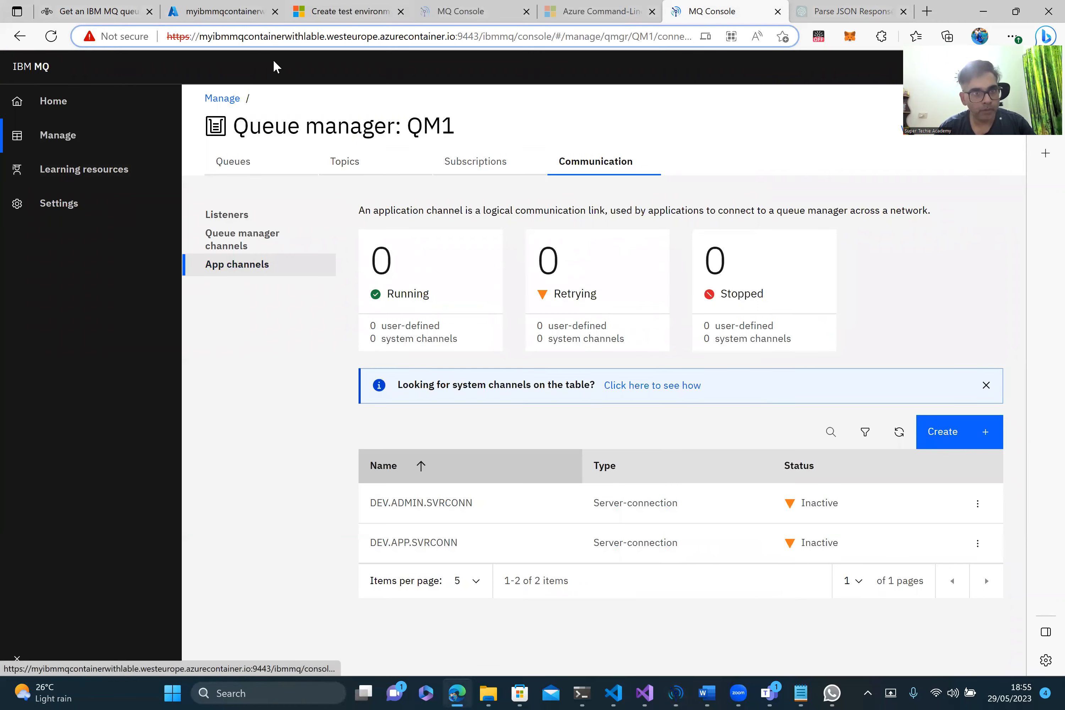
left_click(202, 40)
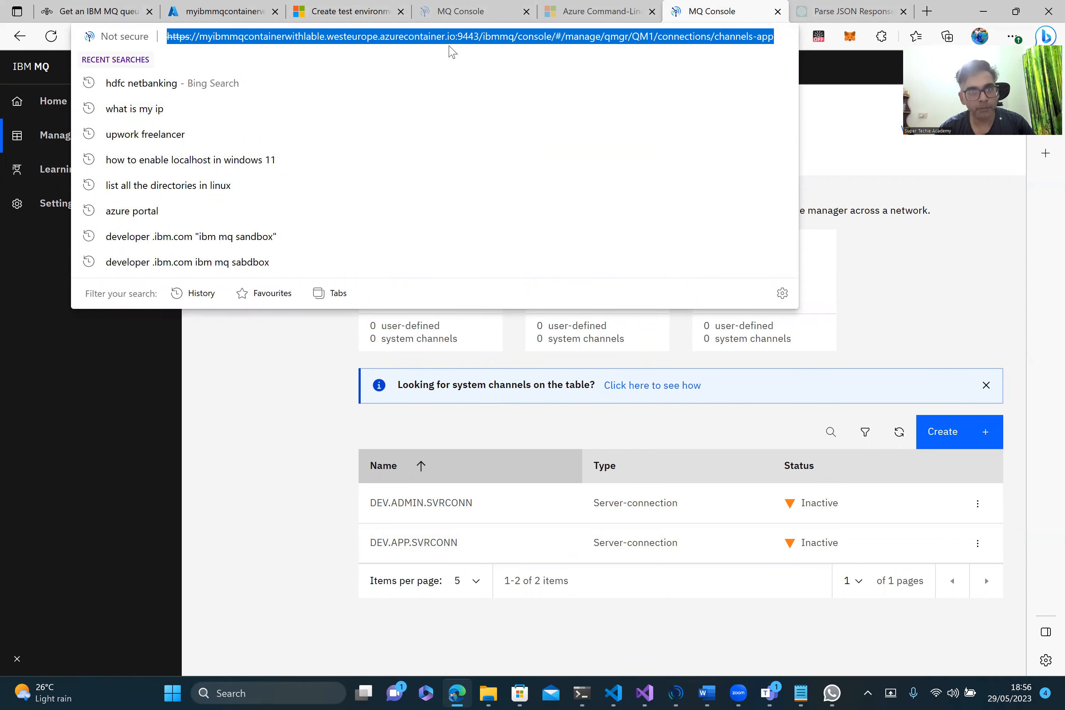
left_click(229, 36)
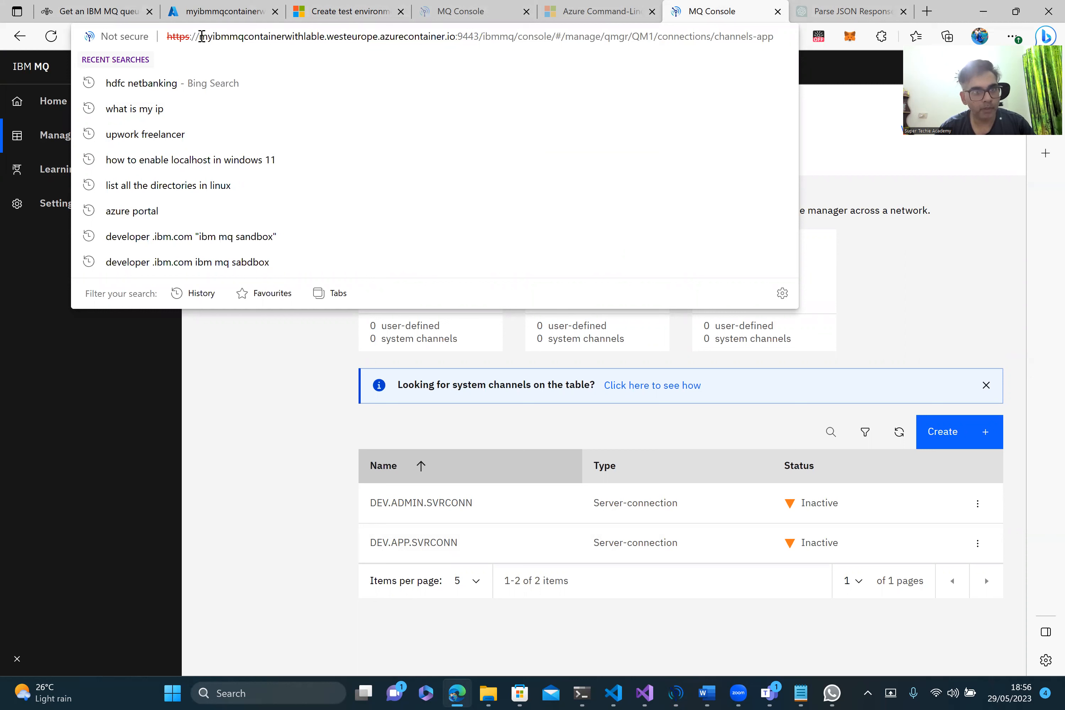
left_click_drag(250, 34, 456, 40)
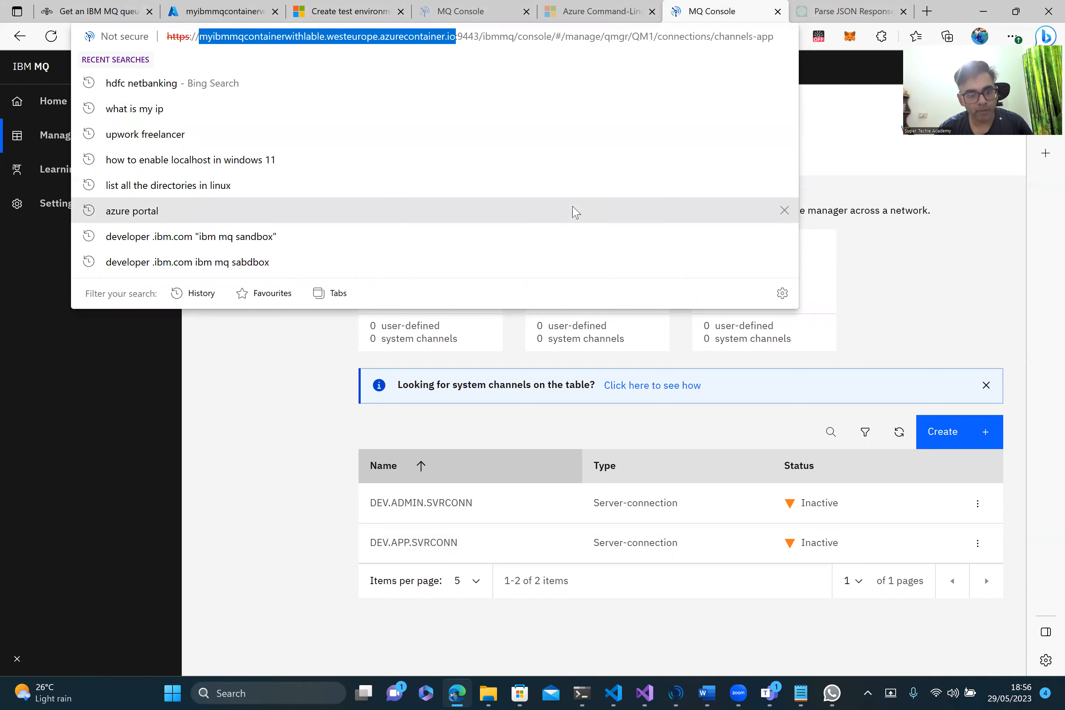
key("ctrl+c")
key("alt+Tab")
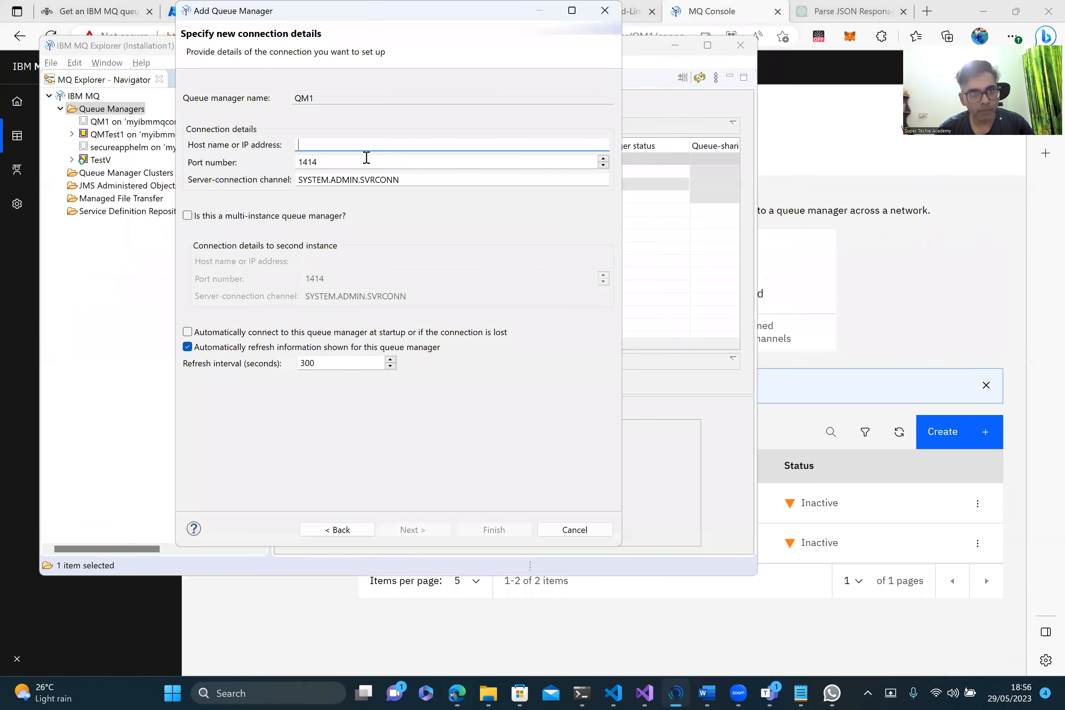
key("ctrl+v")
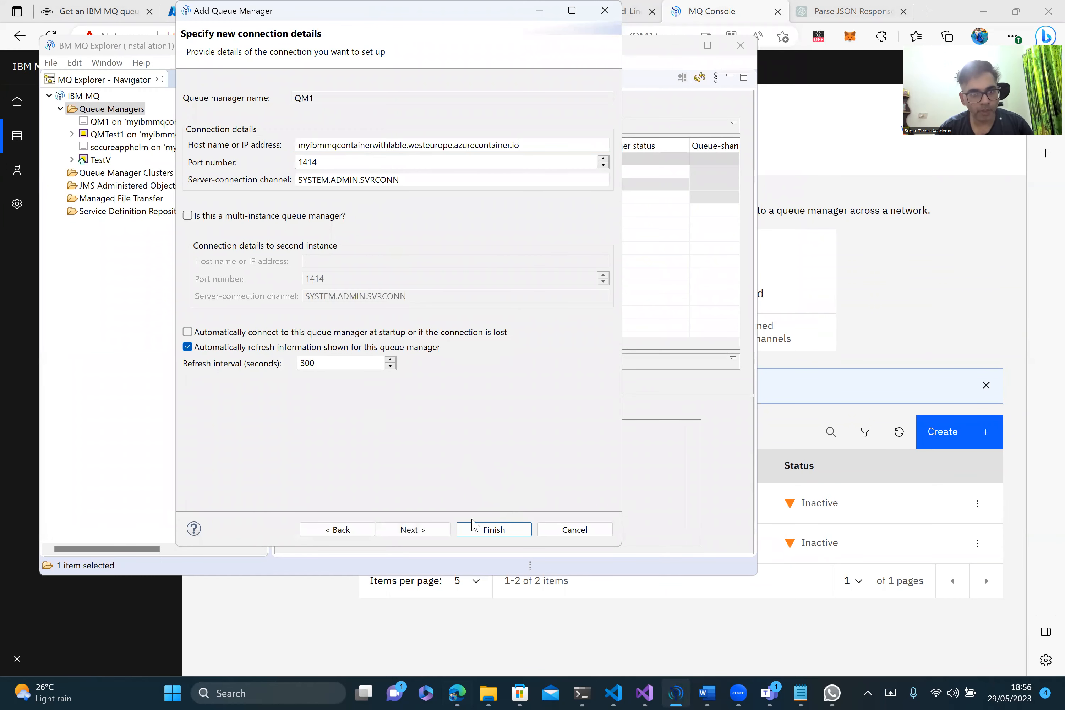
Step: Step through the security exit and user identification pages, then cancel the wizard
left_click(420, 532)
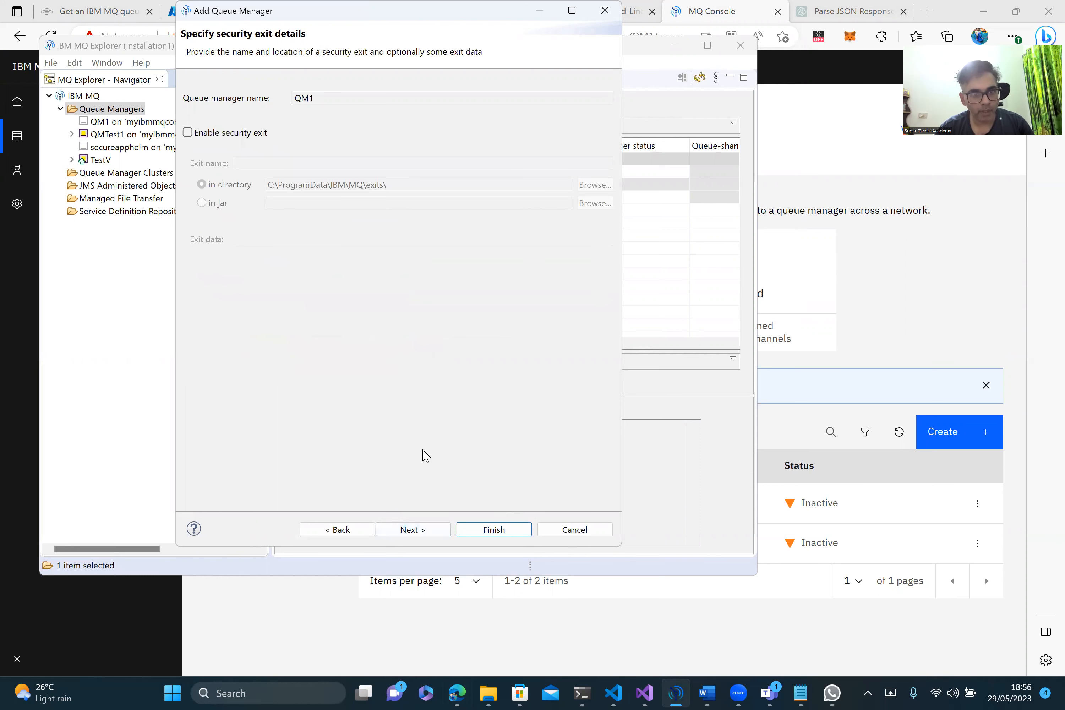
left_click(418, 532)
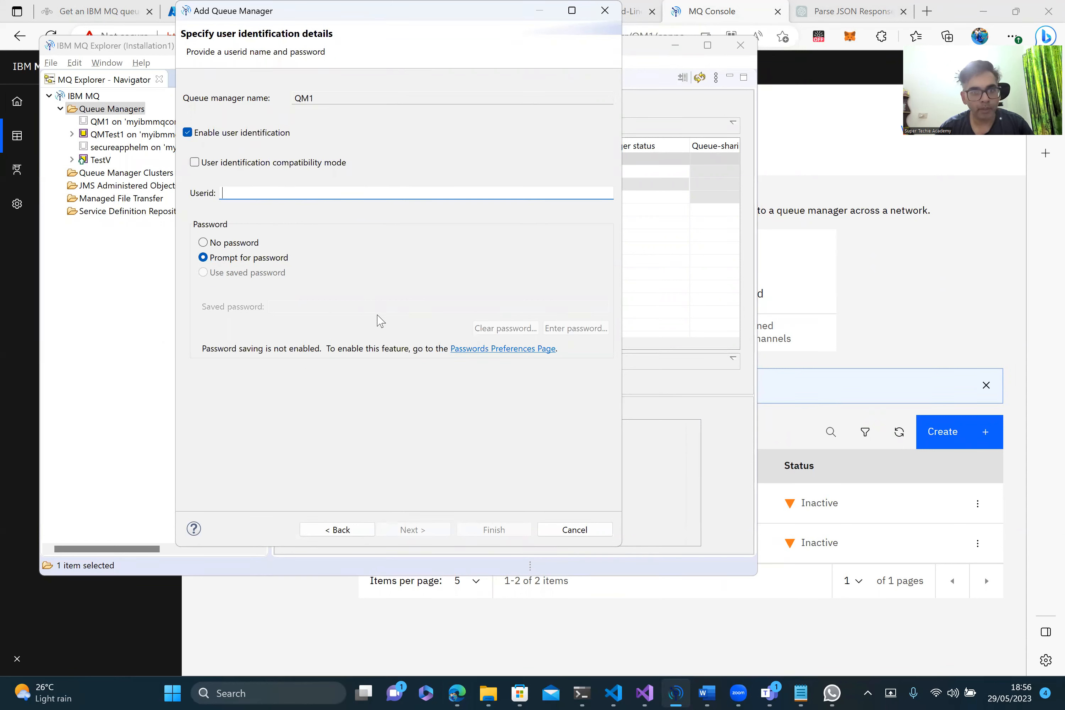
left_click(594, 536)
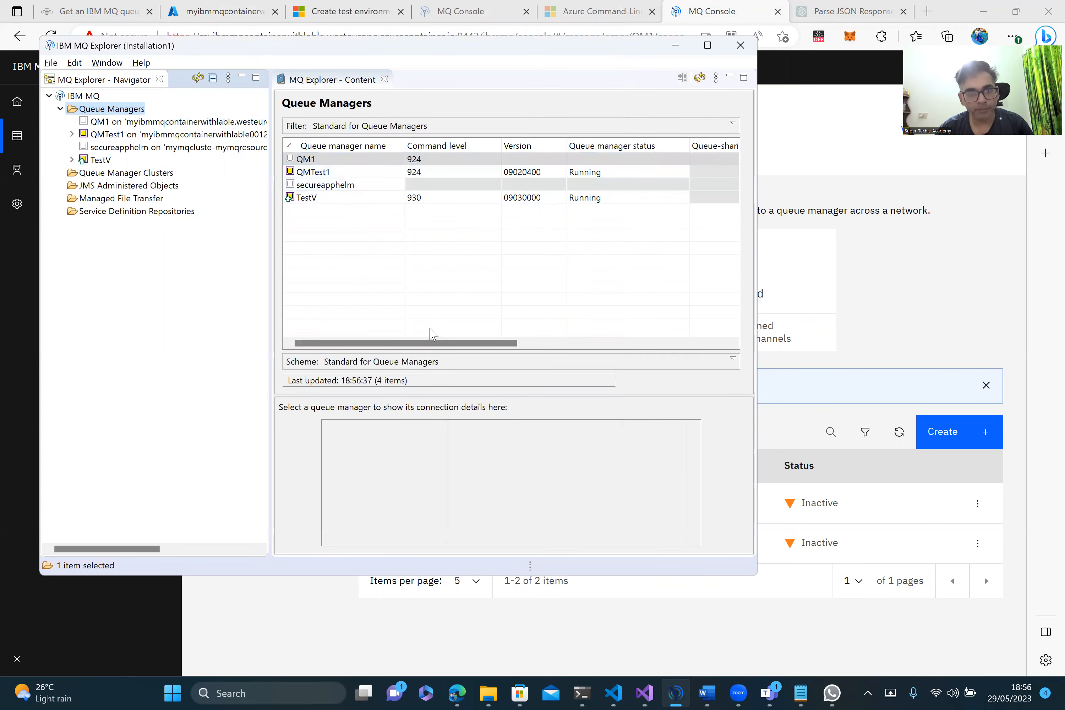
Step: Scroll the Queue Managers table, view QMTest1's connection details, then minimize MQ Explorer
left_click_drag(429, 344, 375, 345)
left_click(362, 173)
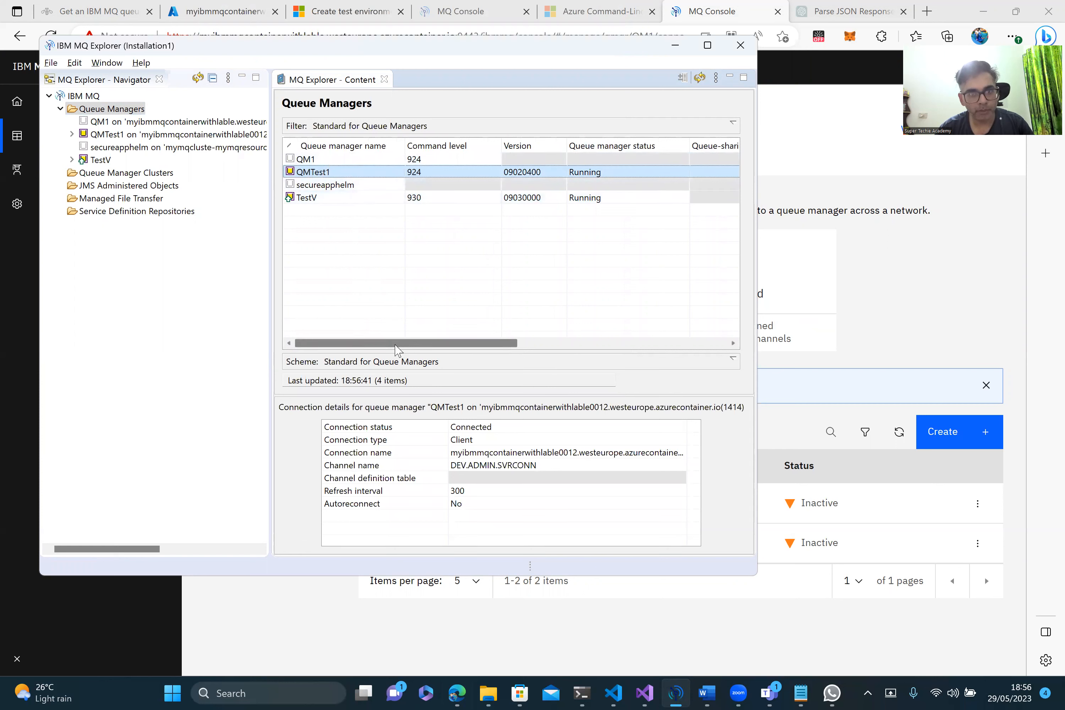
left_click_drag(396, 345, 493, 344)
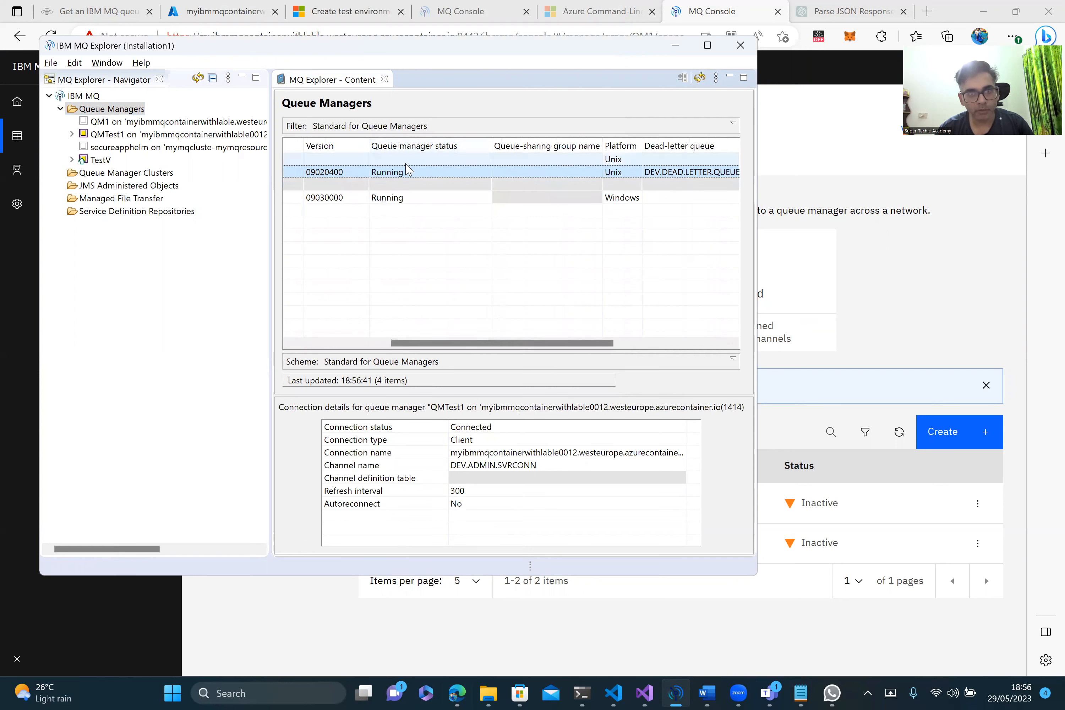
left_click_drag(554, 348, 405, 341)
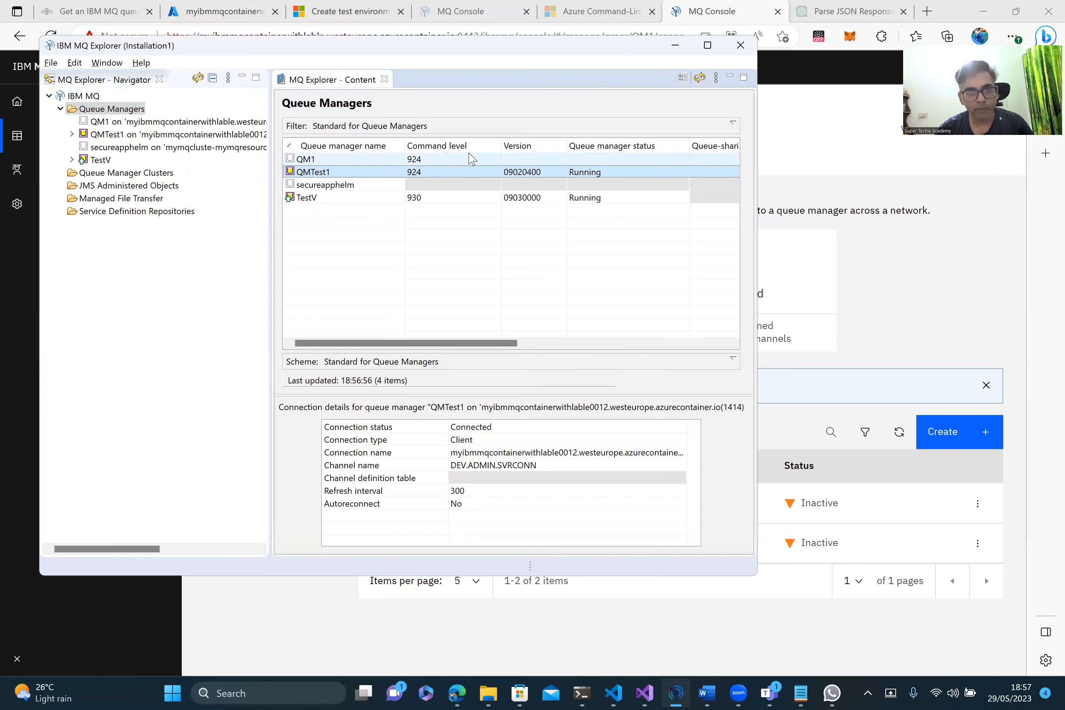
left_click(676, 46)
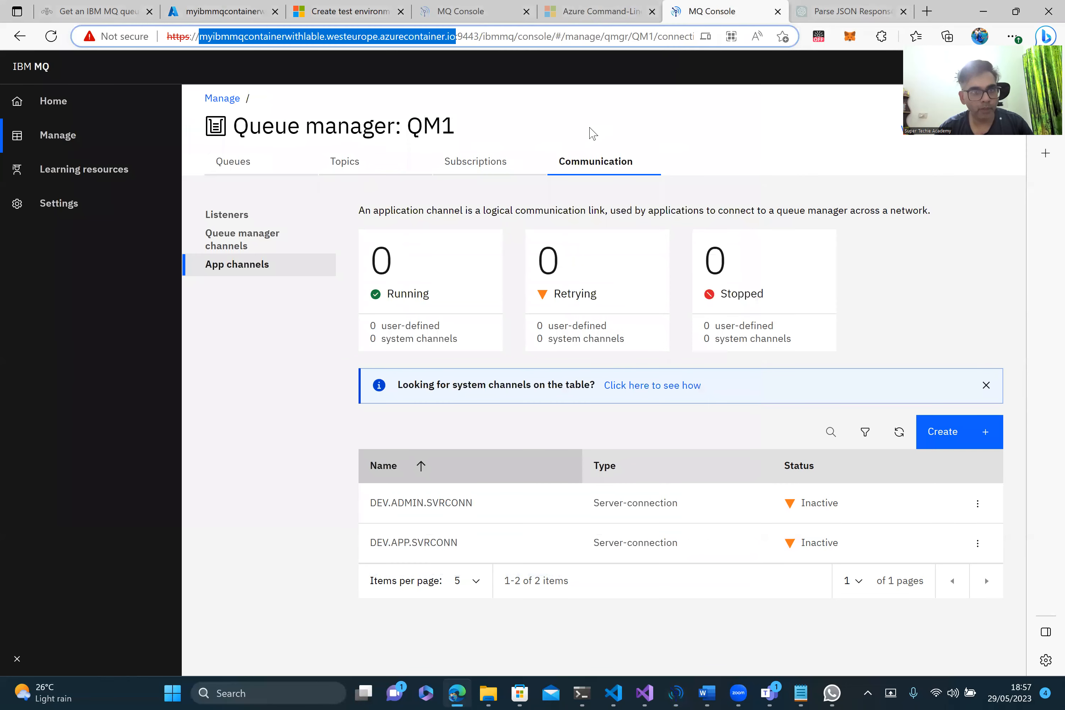
Step: From myMQResourceGroup001, open the testibmmqwg workflow under testMQSvrLogicApp001's Workflows
left_click(221, 10)
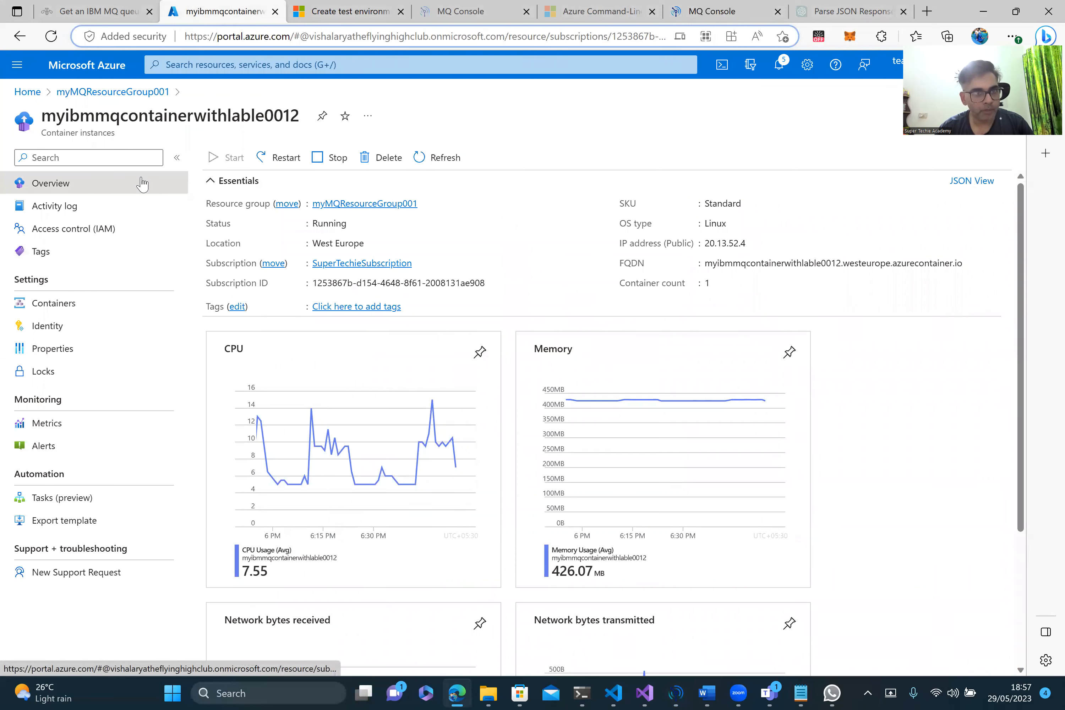
left_click(99, 93)
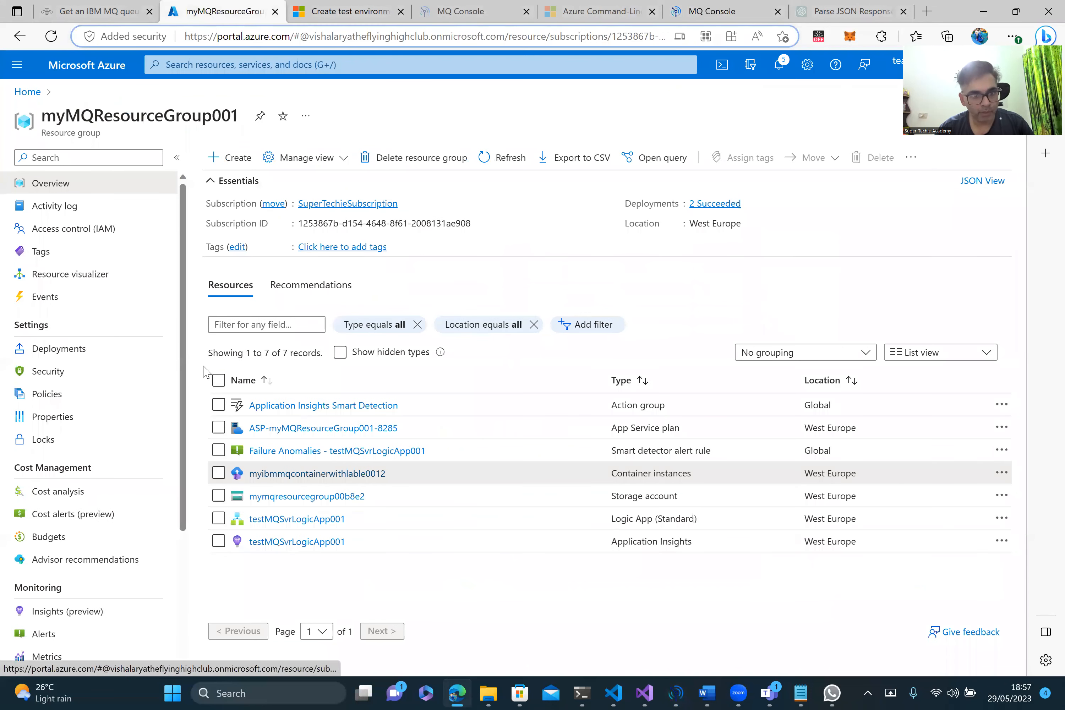
left_click(309, 520)
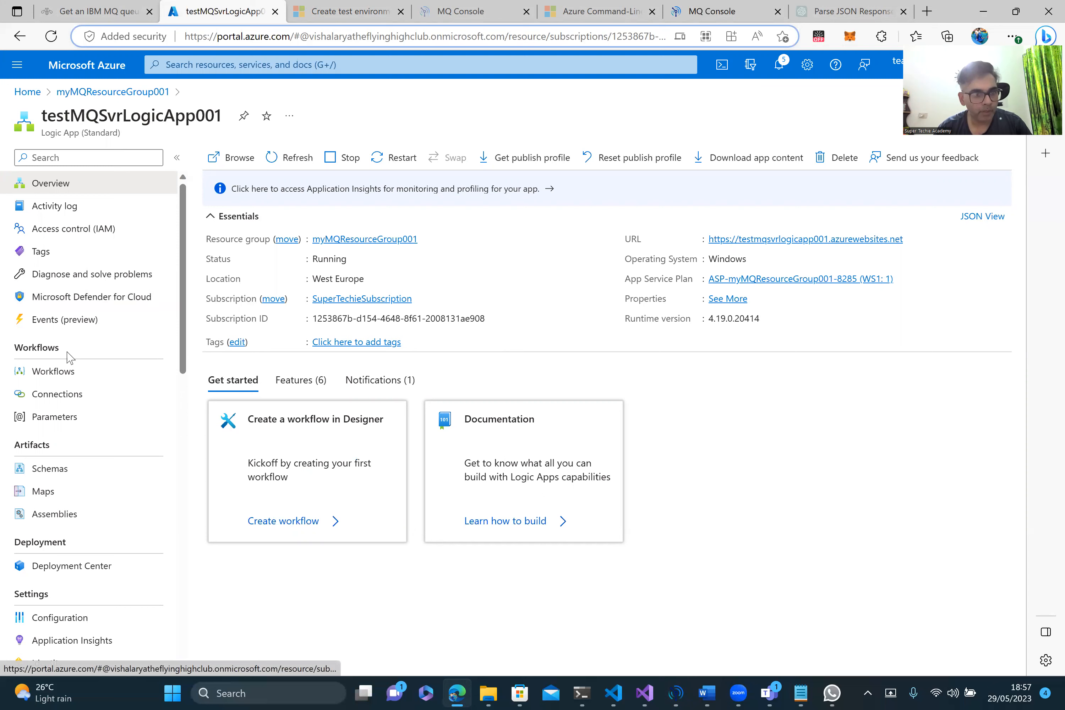
left_click(55, 372)
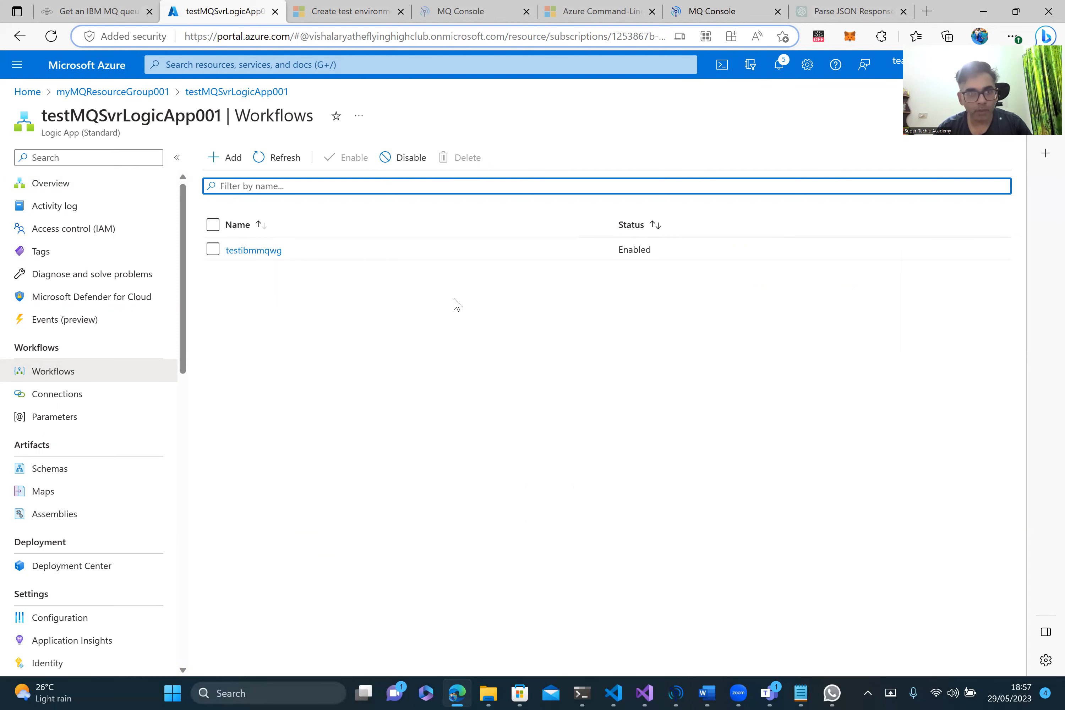
left_click(254, 251)
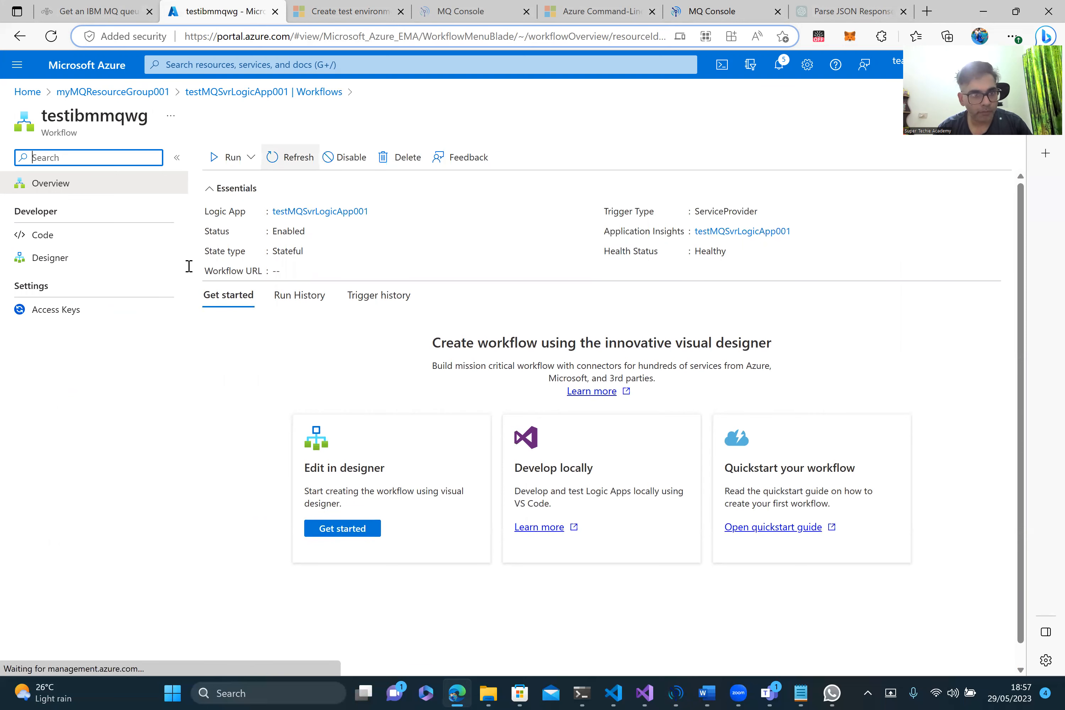
Step: Open the workflow designer and start adding a new action after the queue trigger
left_click(68, 259)
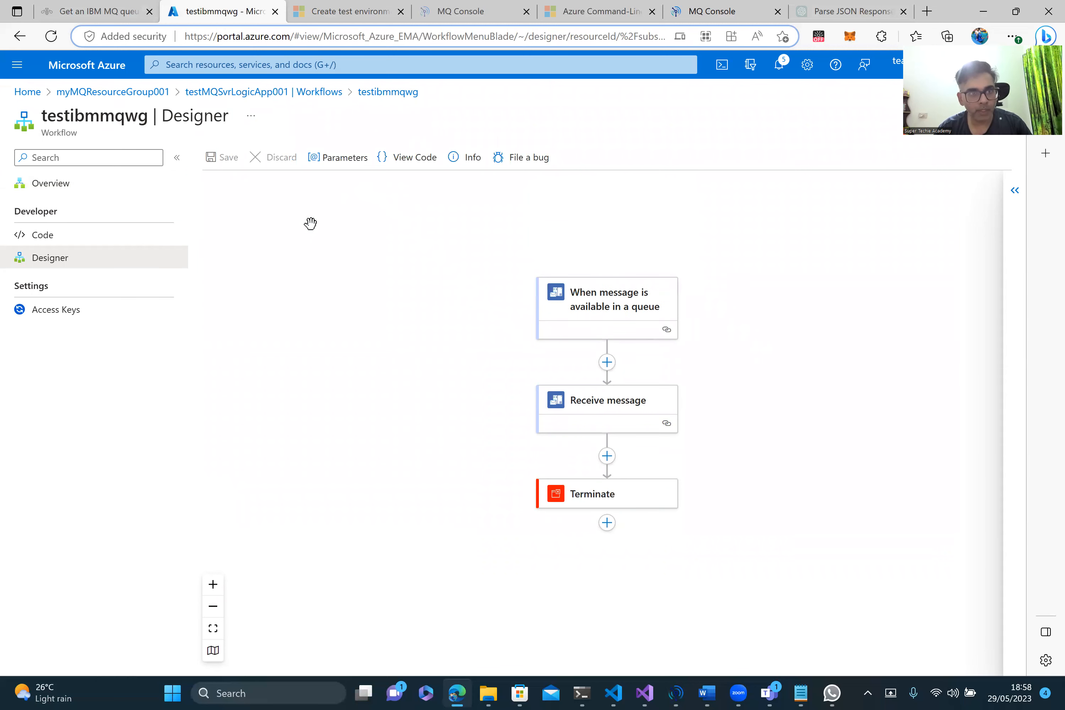
left_click(607, 366)
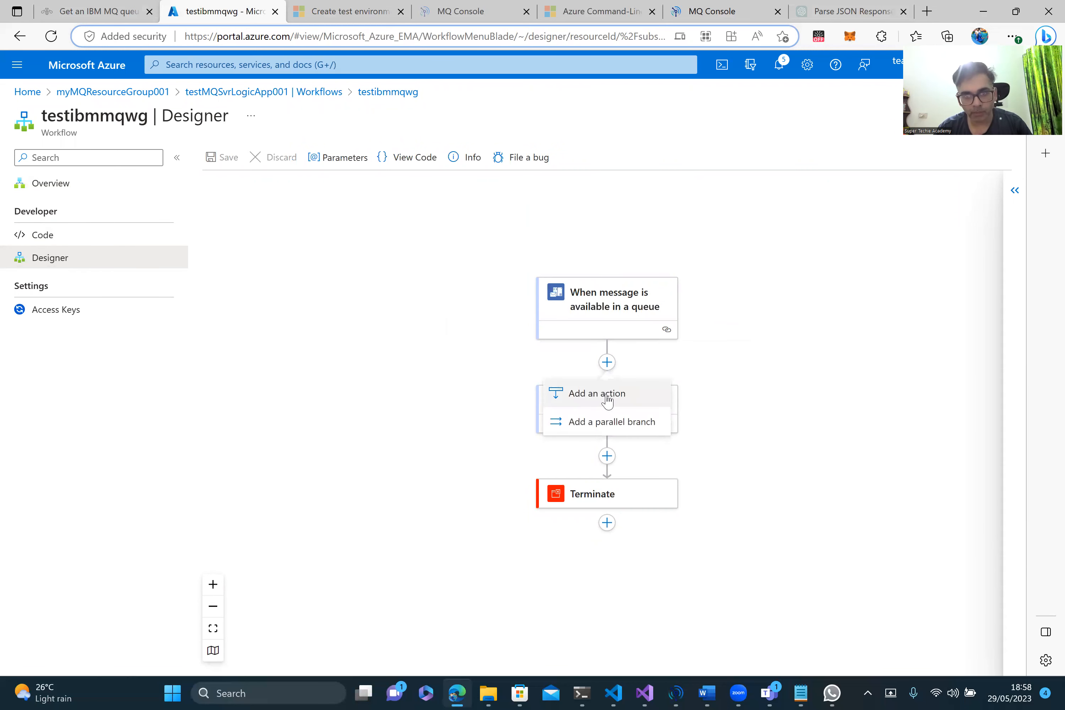
left_click(619, 256)
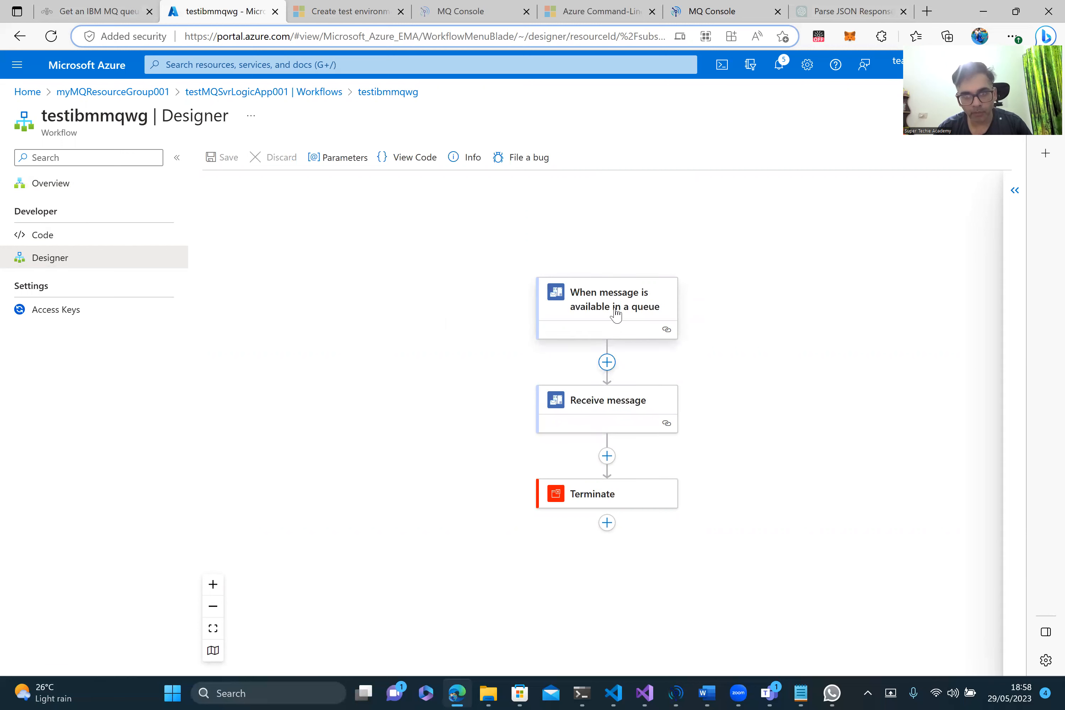
left_click(607, 364)
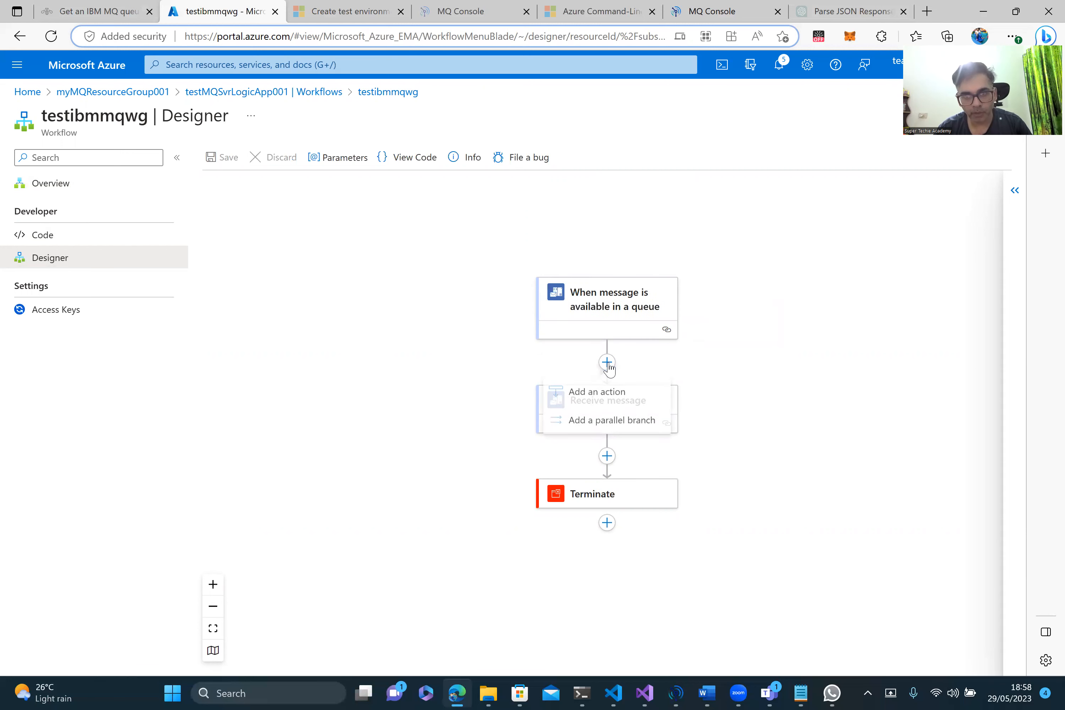
left_click(598, 402)
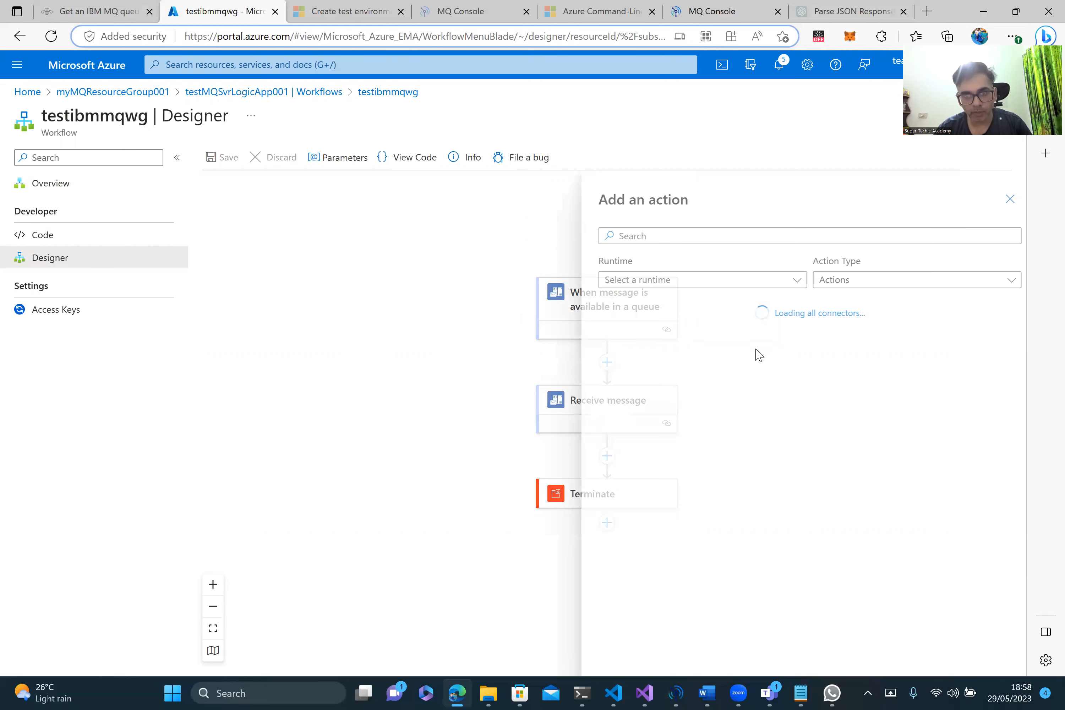
Step: Search the action connectors for 'MQ', then close the action picker
left_click(637, 235)
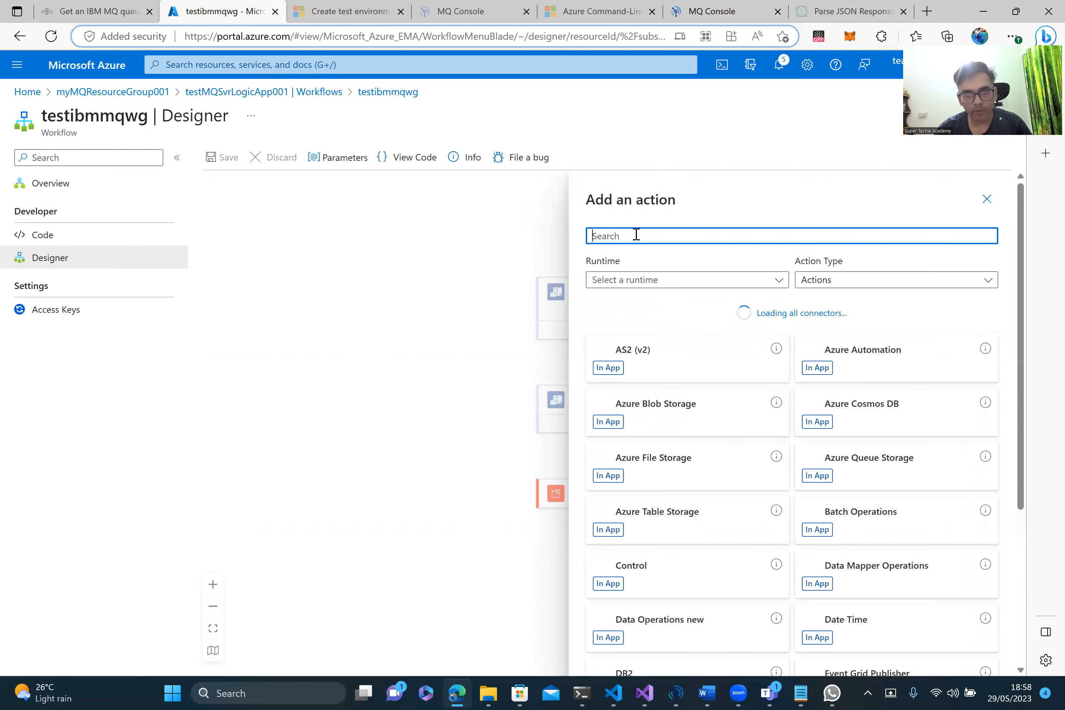
type("MQ")
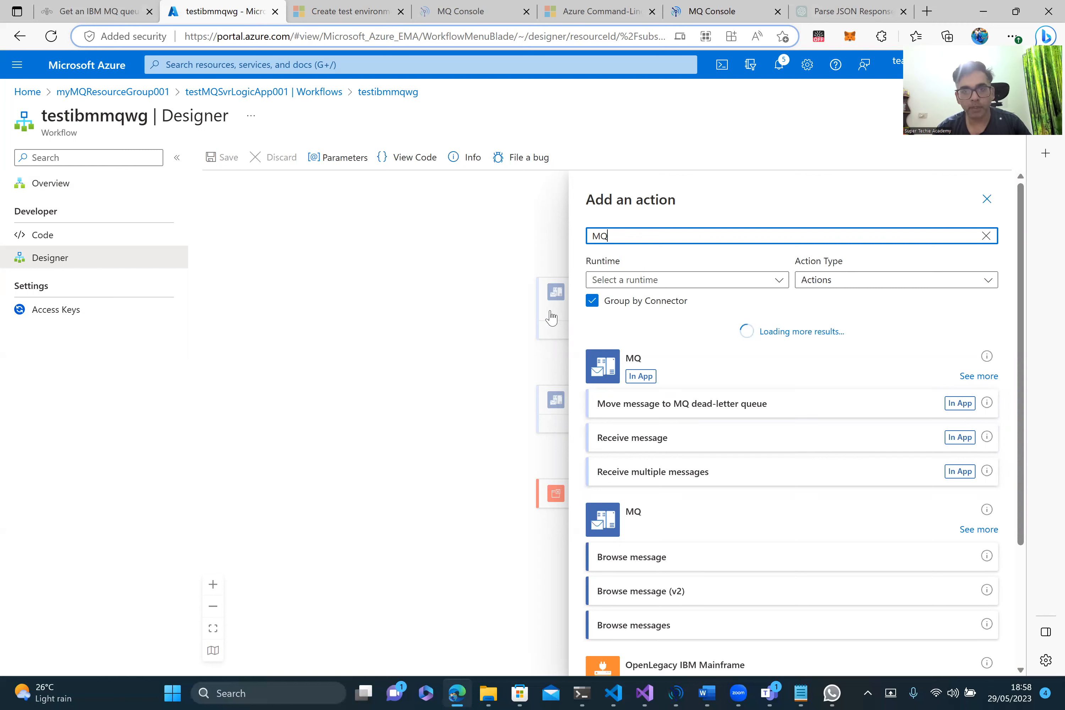
left_click(458, 335)
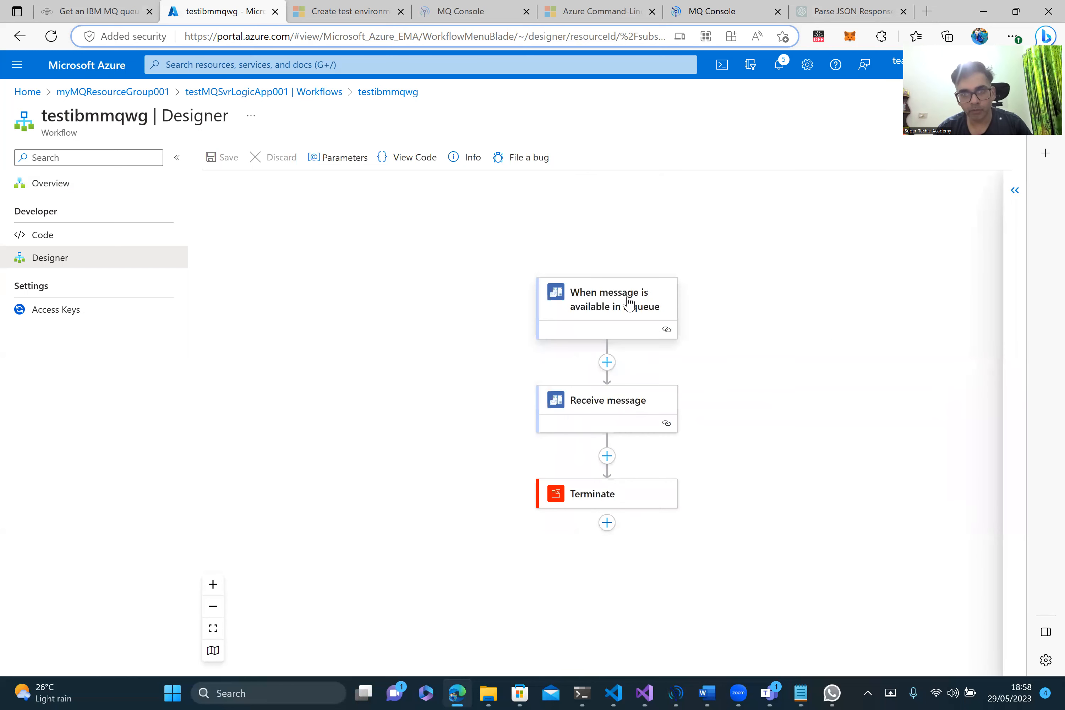
Step: Start a new IBM MQ connection for the queue trigger and bring up IBM MQ Explorer
left_click(665, 323)
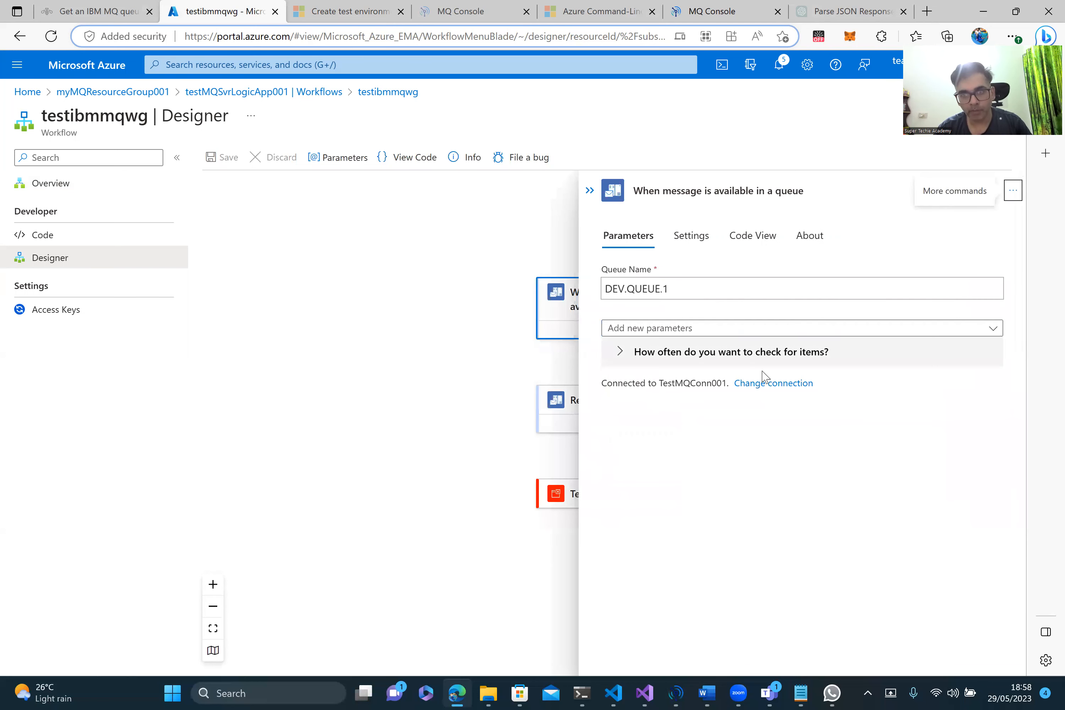
left_click(763, 387)
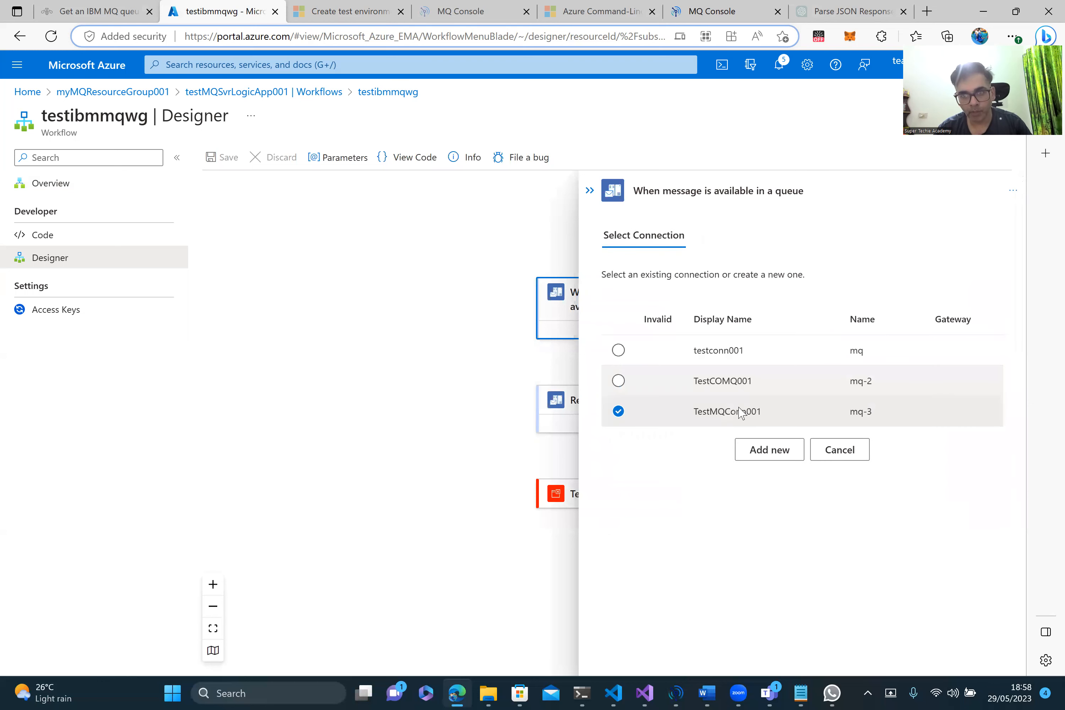
left_click(765, 452)
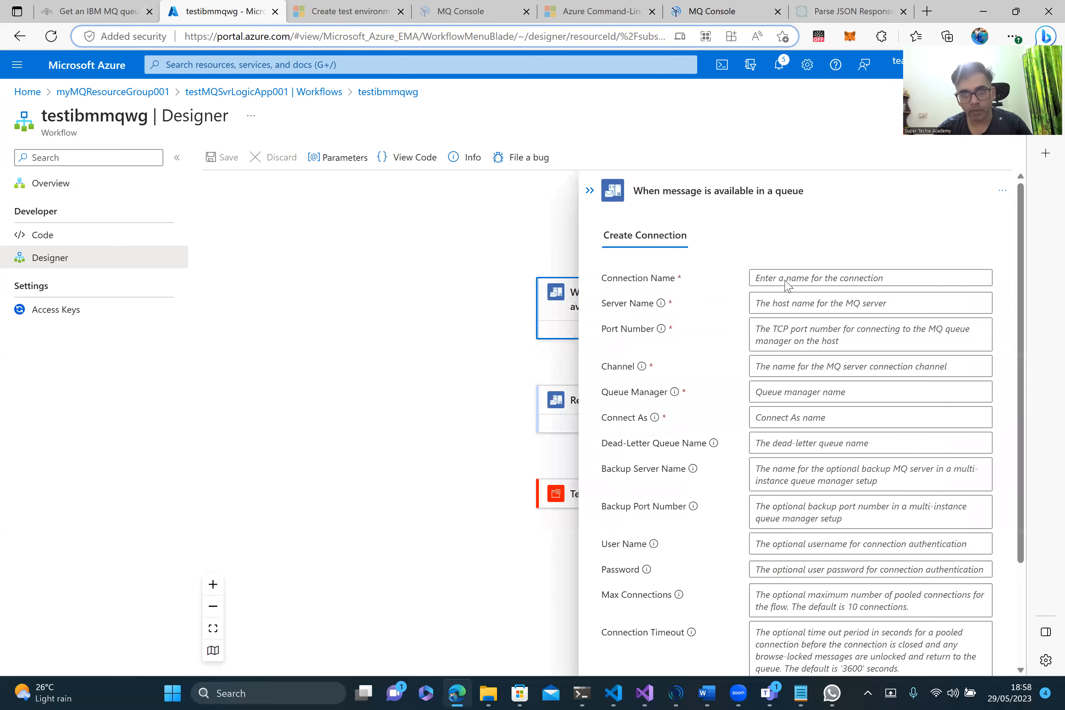
scroll(786, 280, "down", 2)
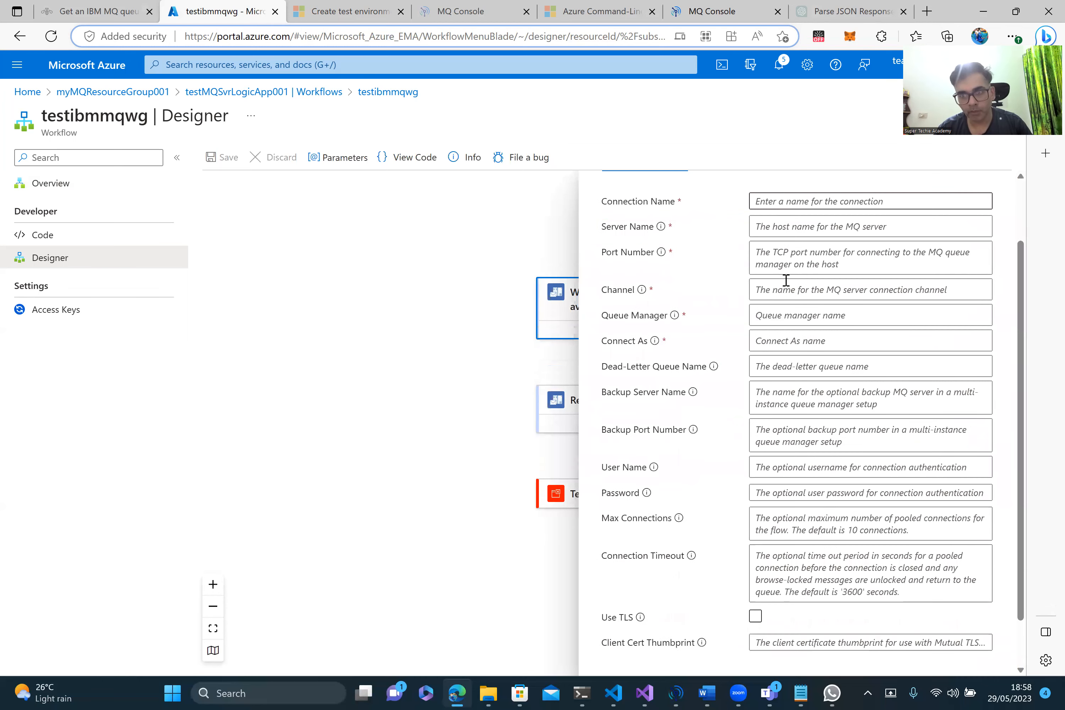
scroll(786, 280, "up", 1)
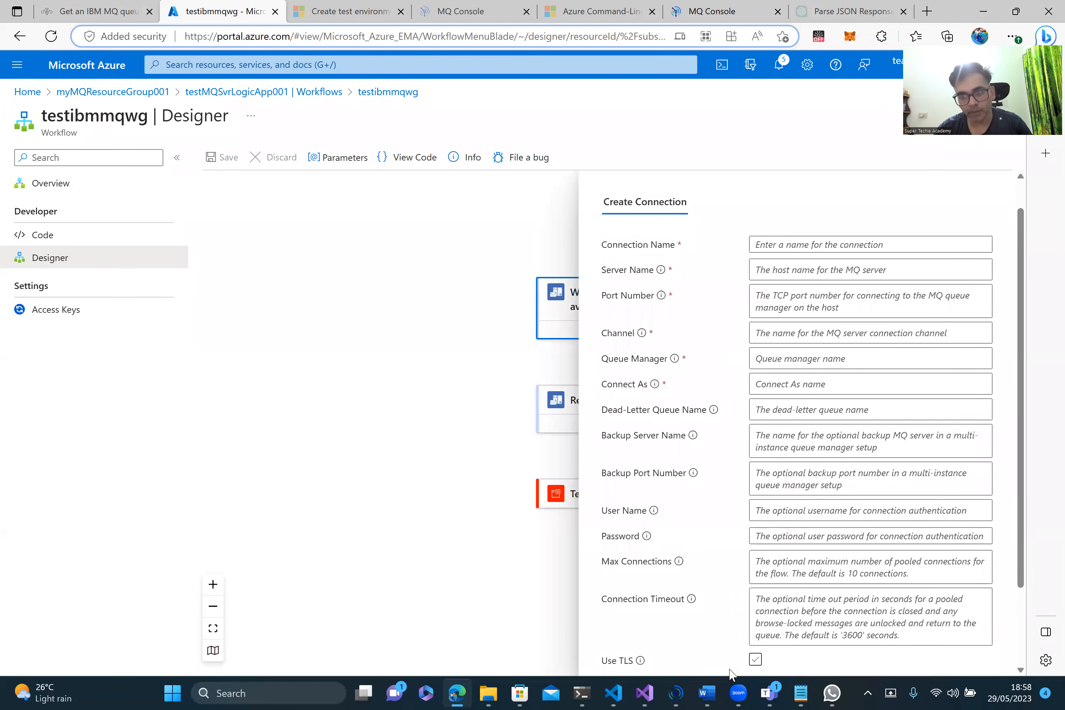
left_click(672, 692)
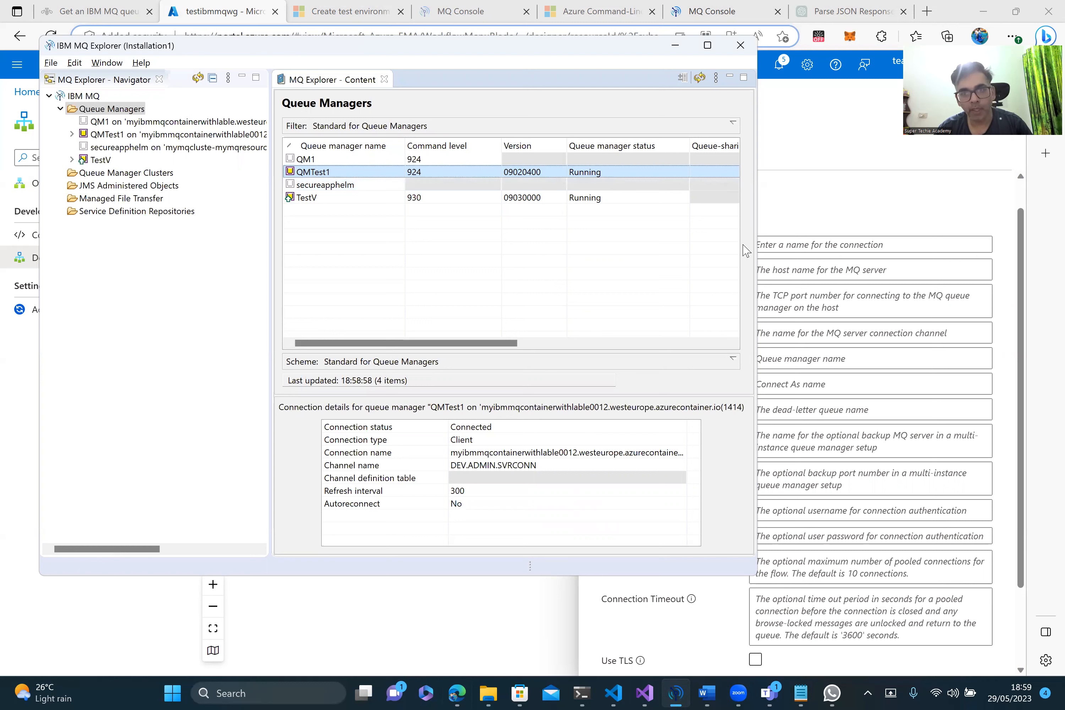
Step: Compare the connection name, server name and port fields against QMTest1's details in MQ Explorer
left_click(835, 218)
left_click(795, 244)
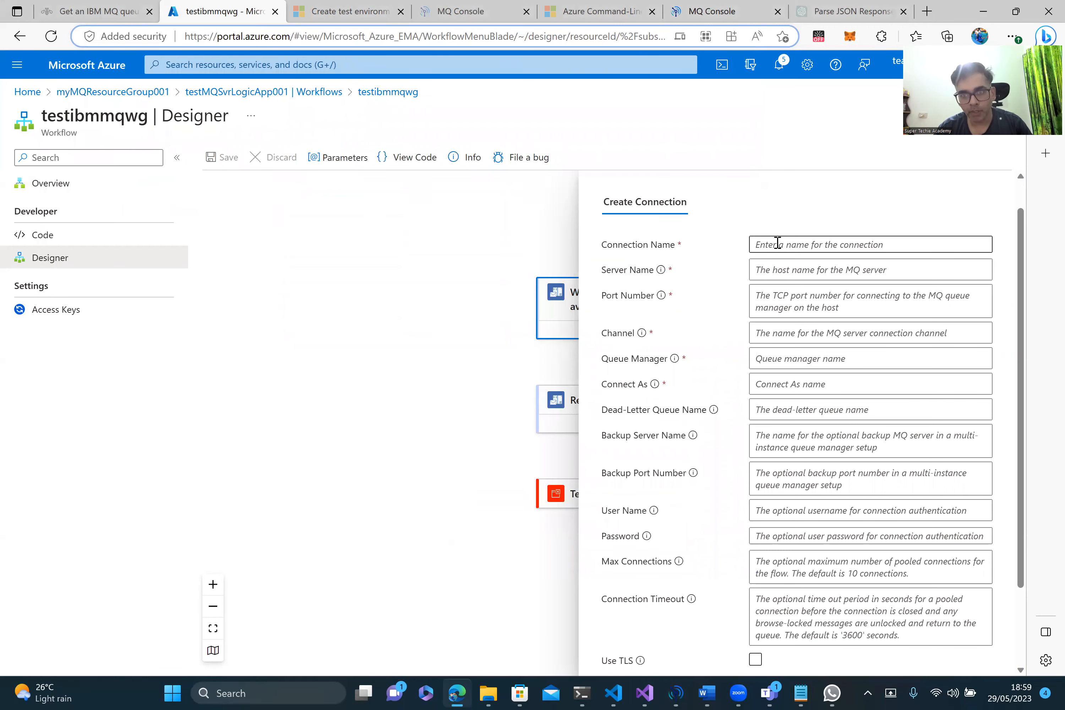
left_click(772, 266)
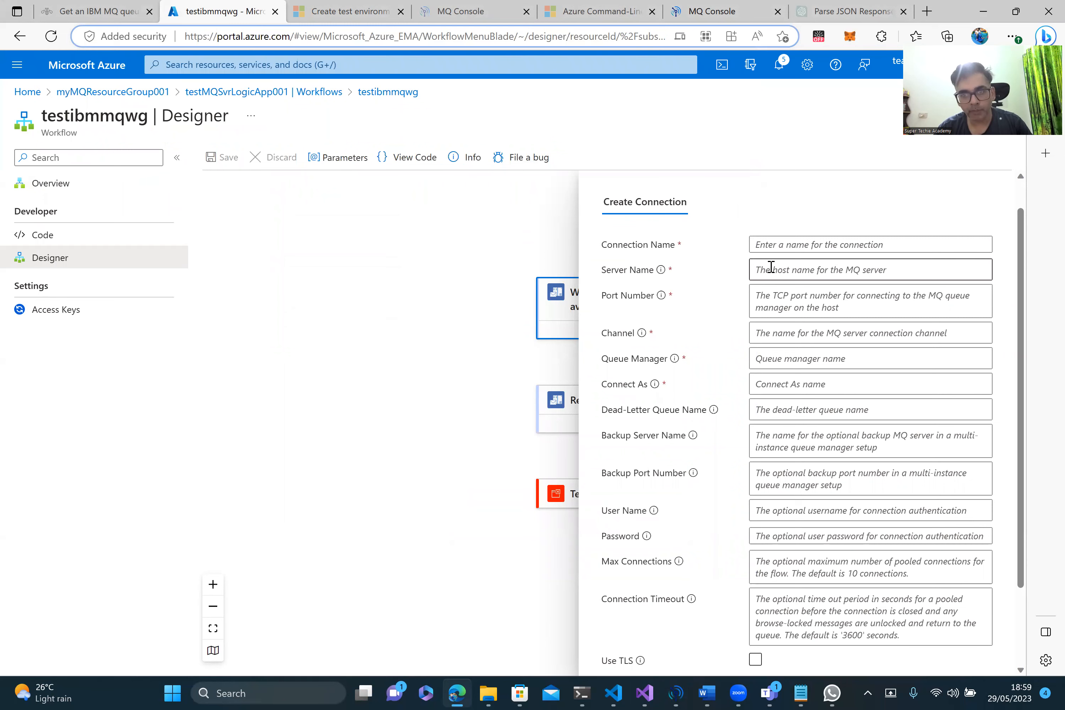
key("alt+Tab")
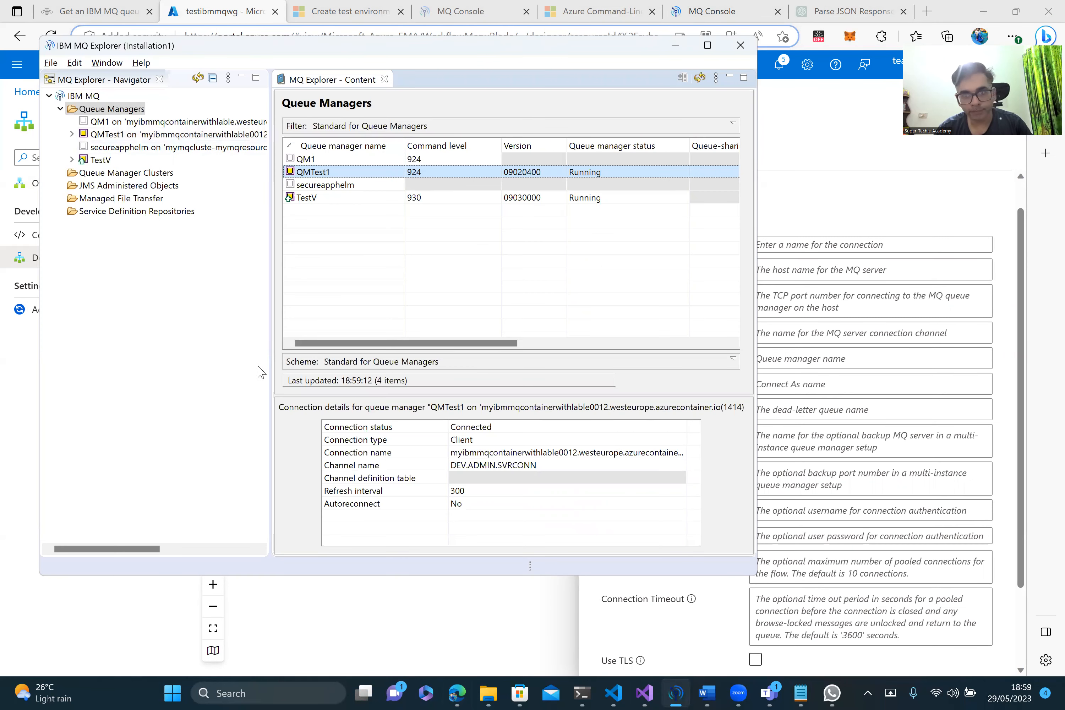
key("alt+Tab")
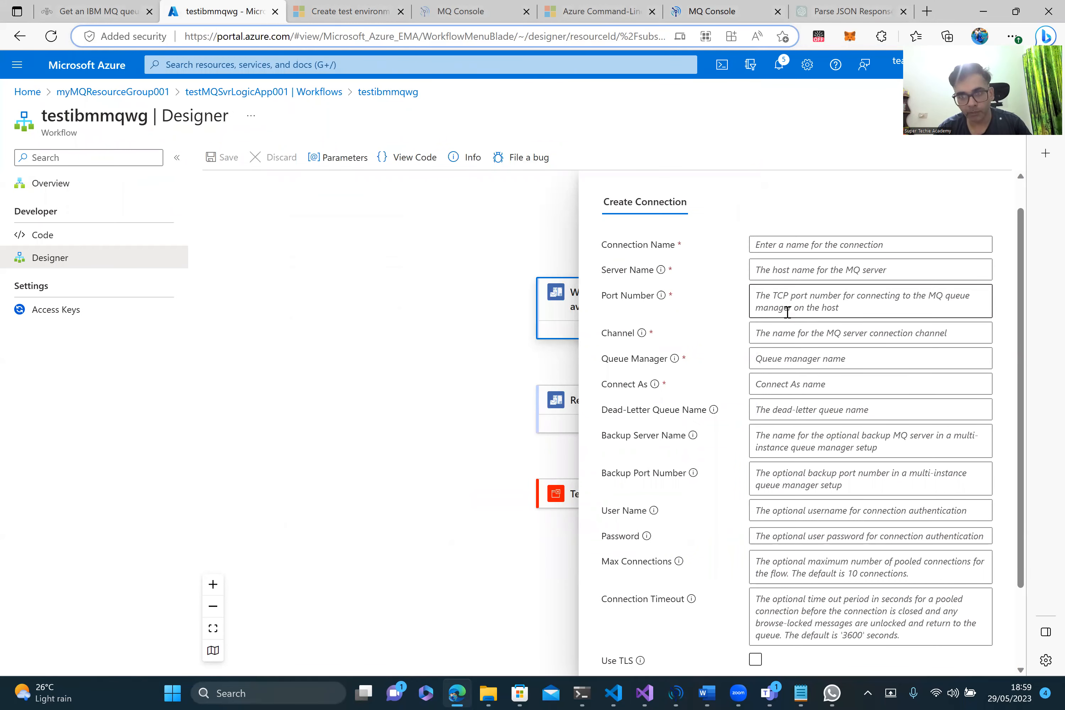
left_click(782, 336)
key("alt+Tab")
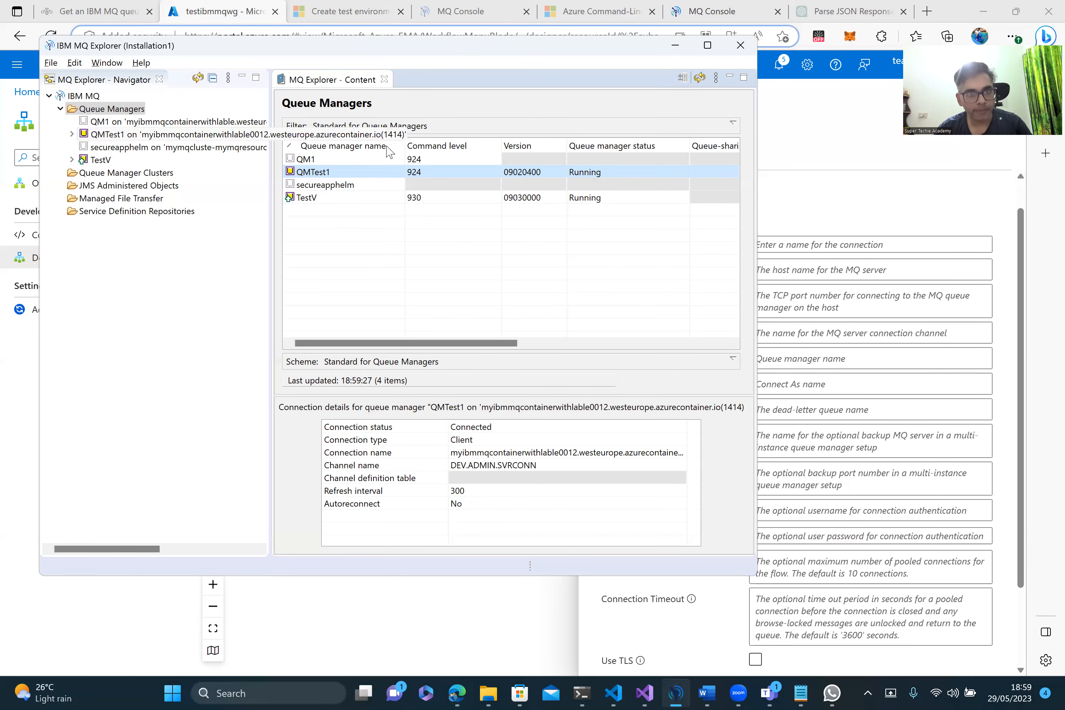
key("alt+Tab")
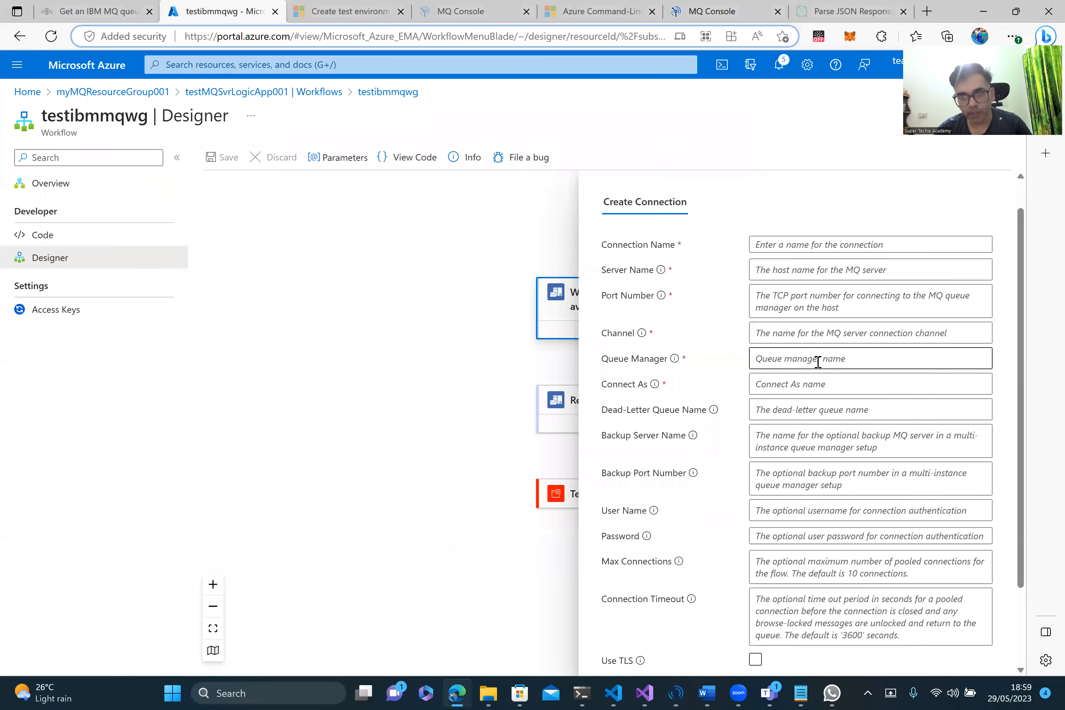
Step: Check the queue manager, Connect As and backup server fields, then abandon the new connection
left_click(804, 360)
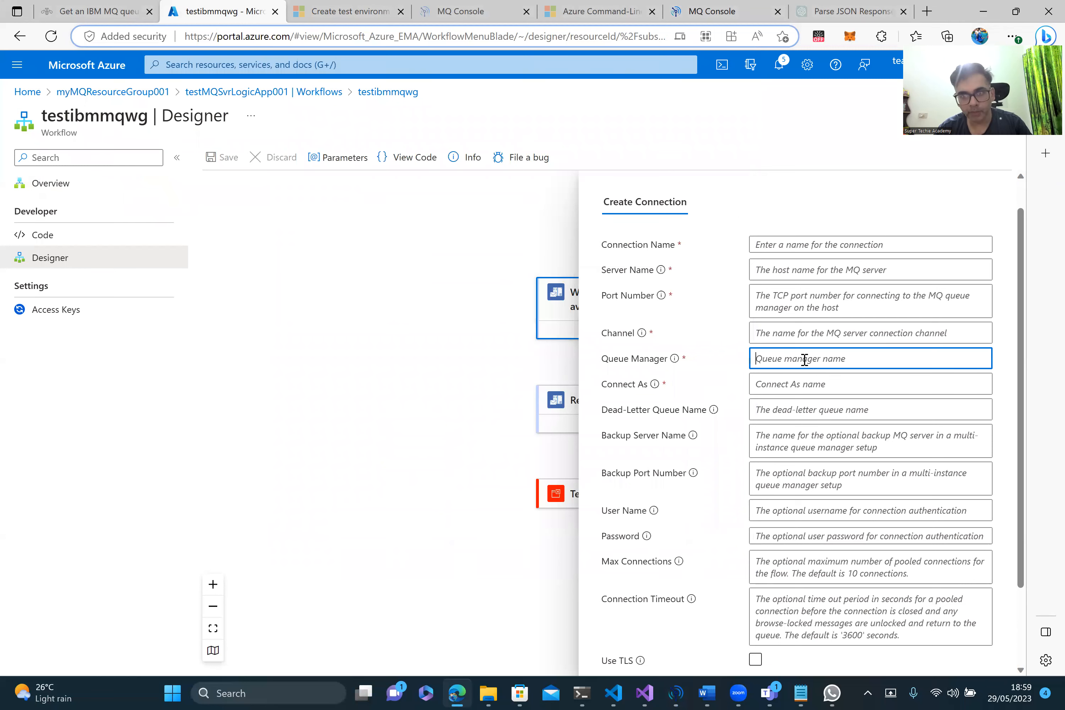
key("alt+Tab")
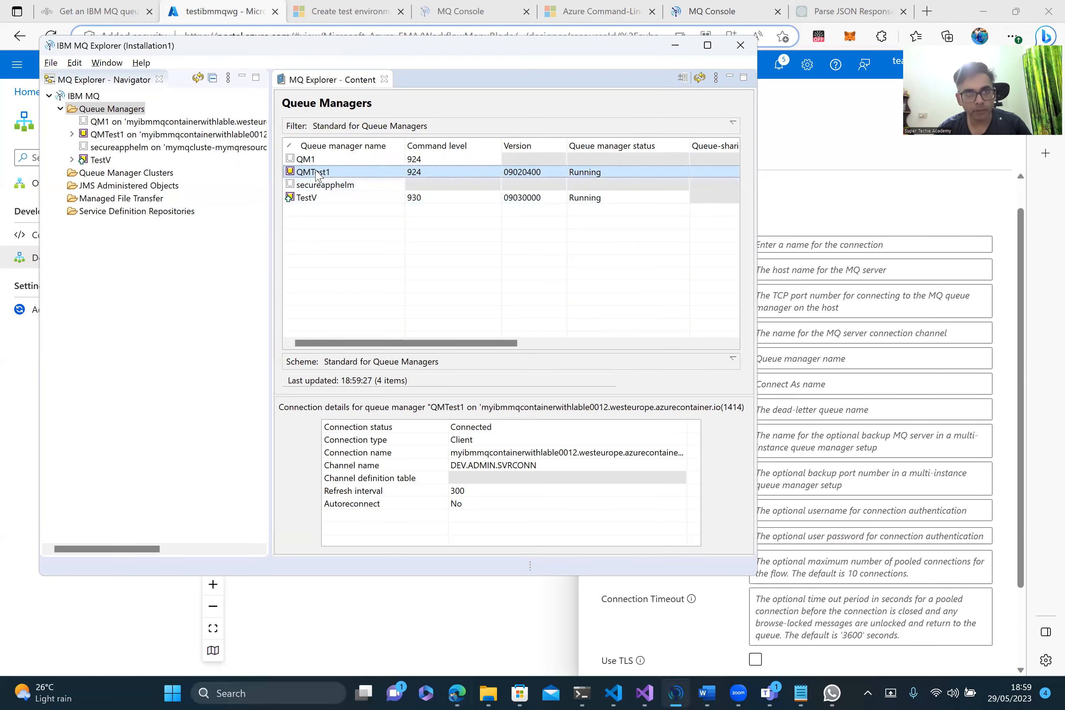
key("alt+Tab")
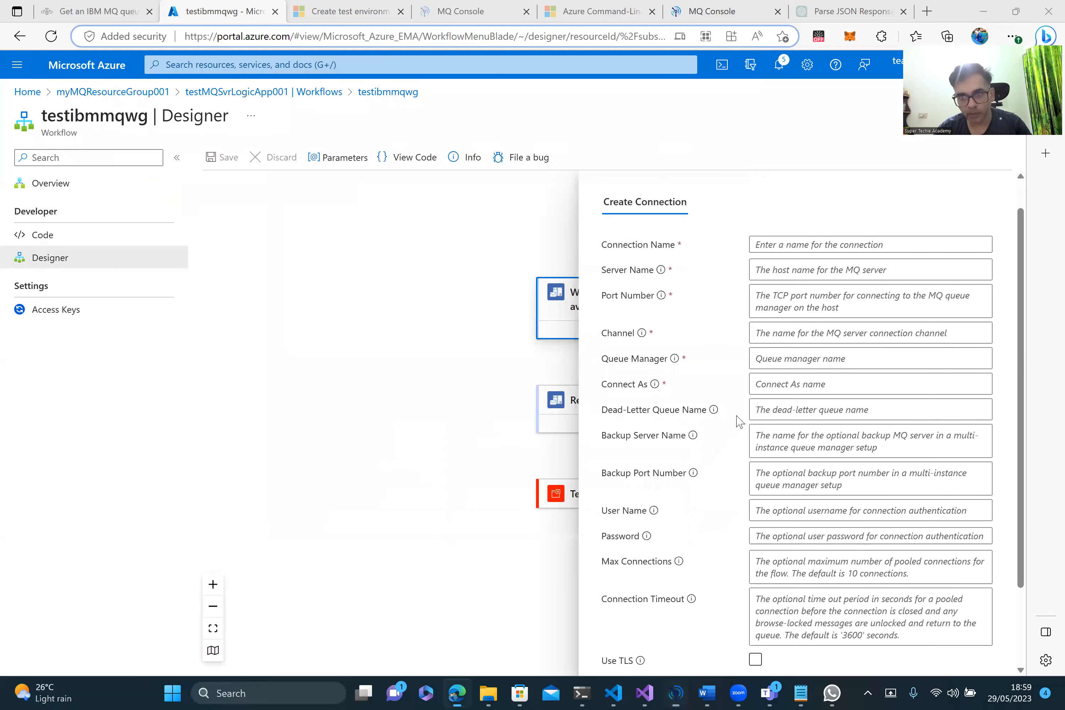
left_click(819, 384)
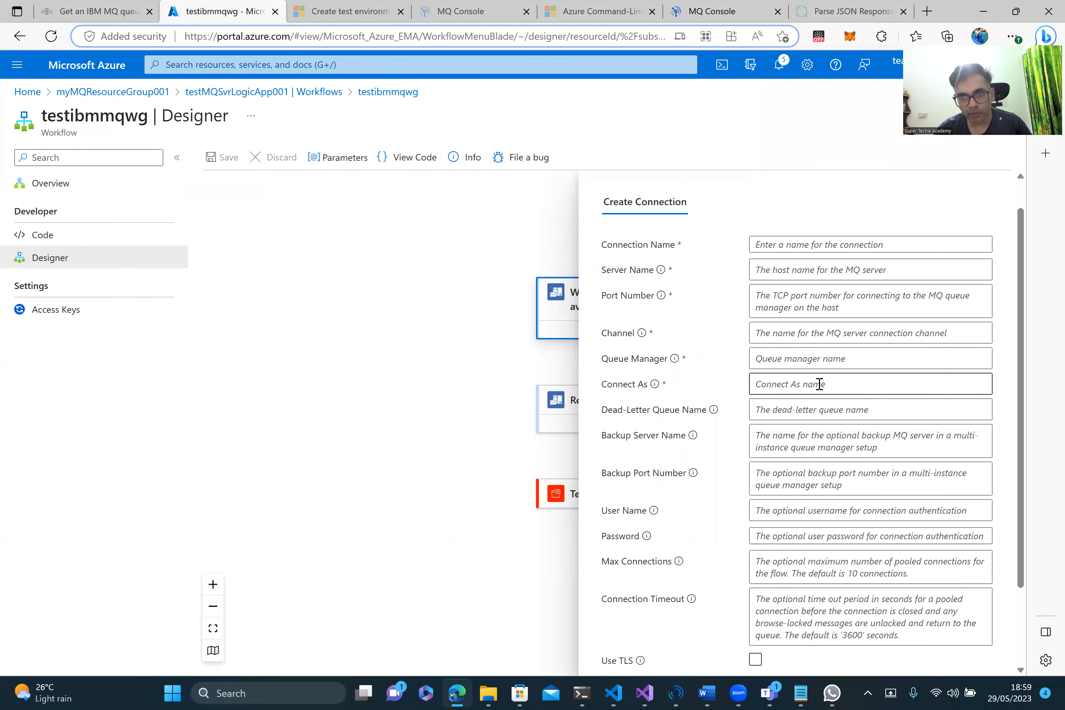
left_click(758, 454)
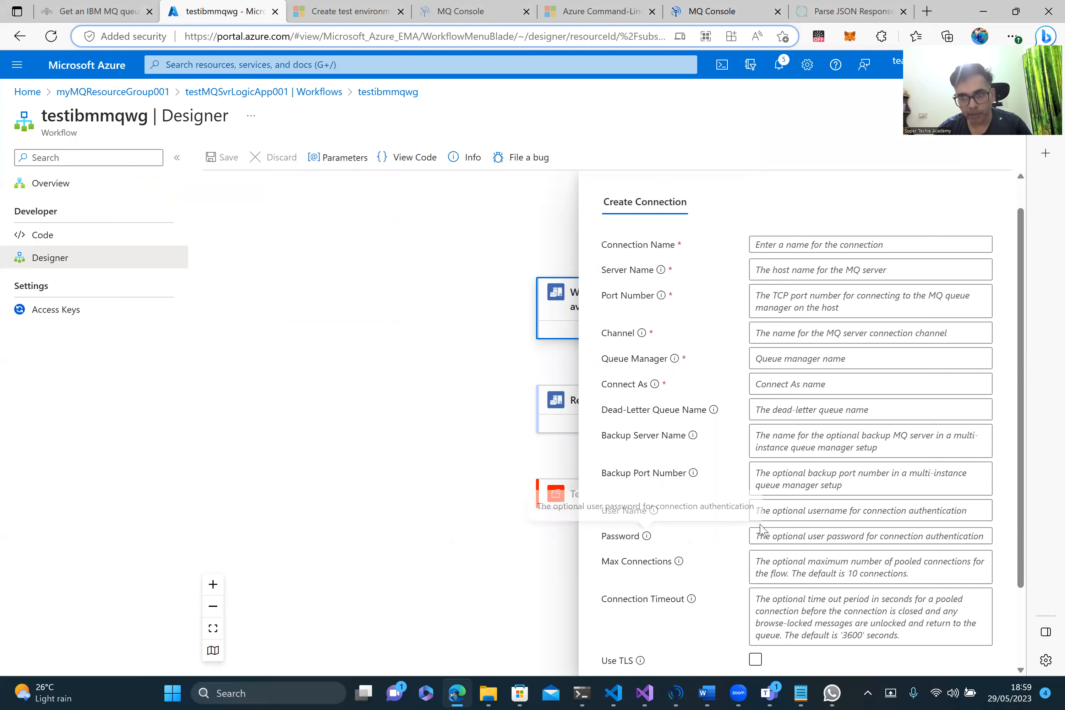
key("alt+Tab")
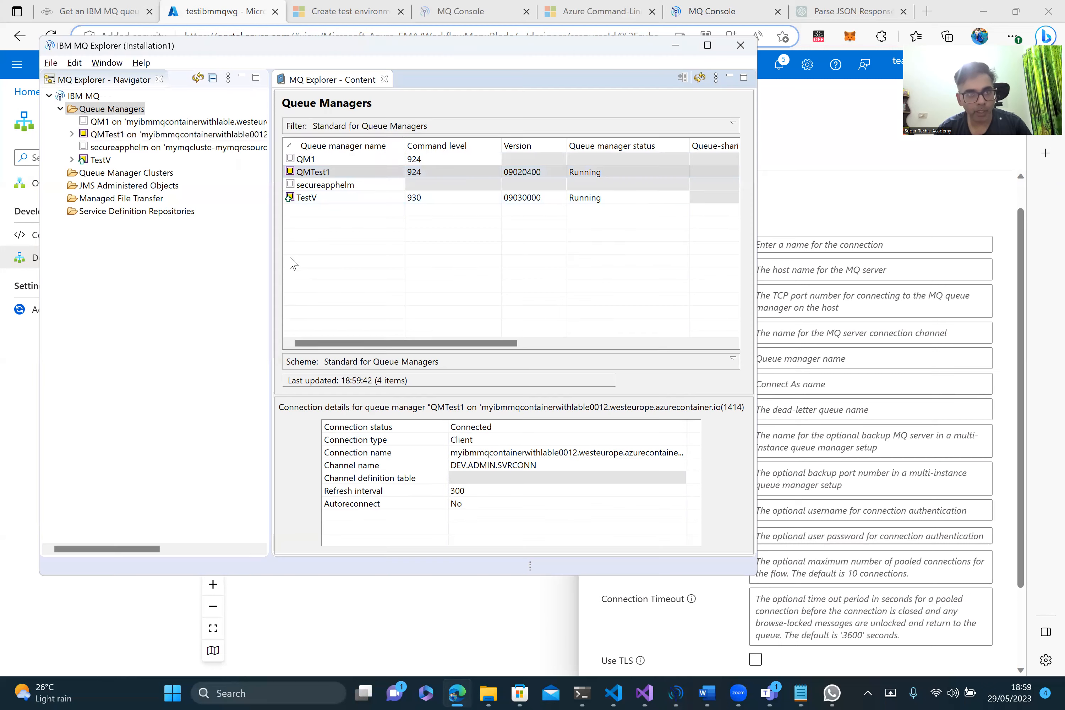
key("alt+Tab")
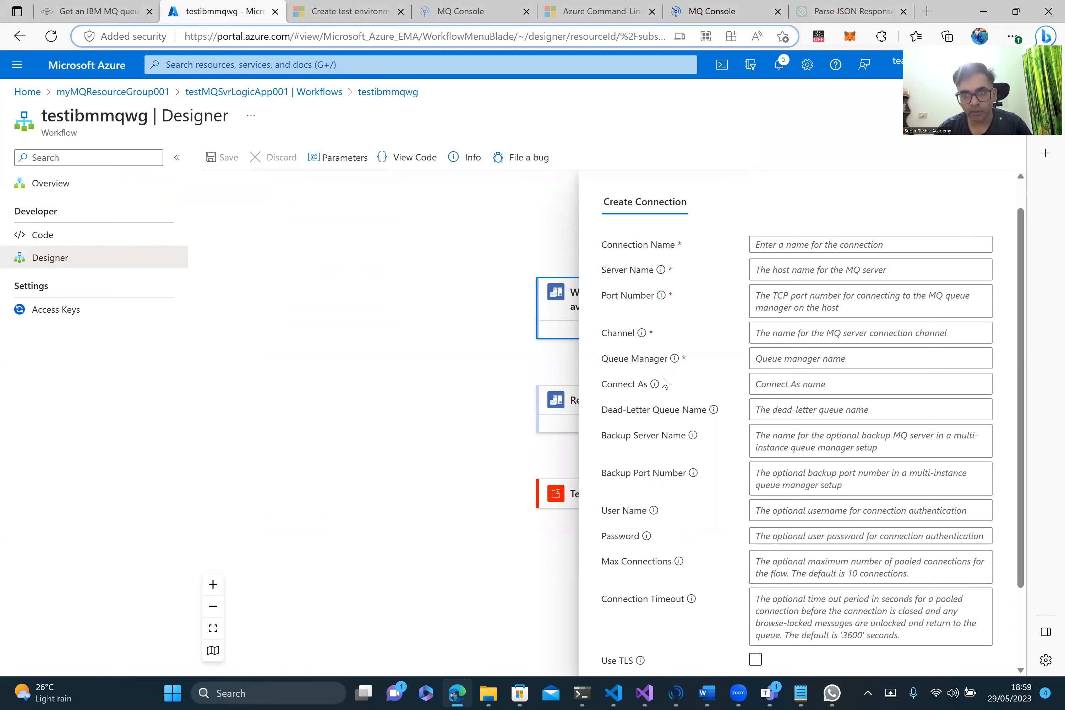
scroll(664, 382, "down", 5)
left_click(838, 642)
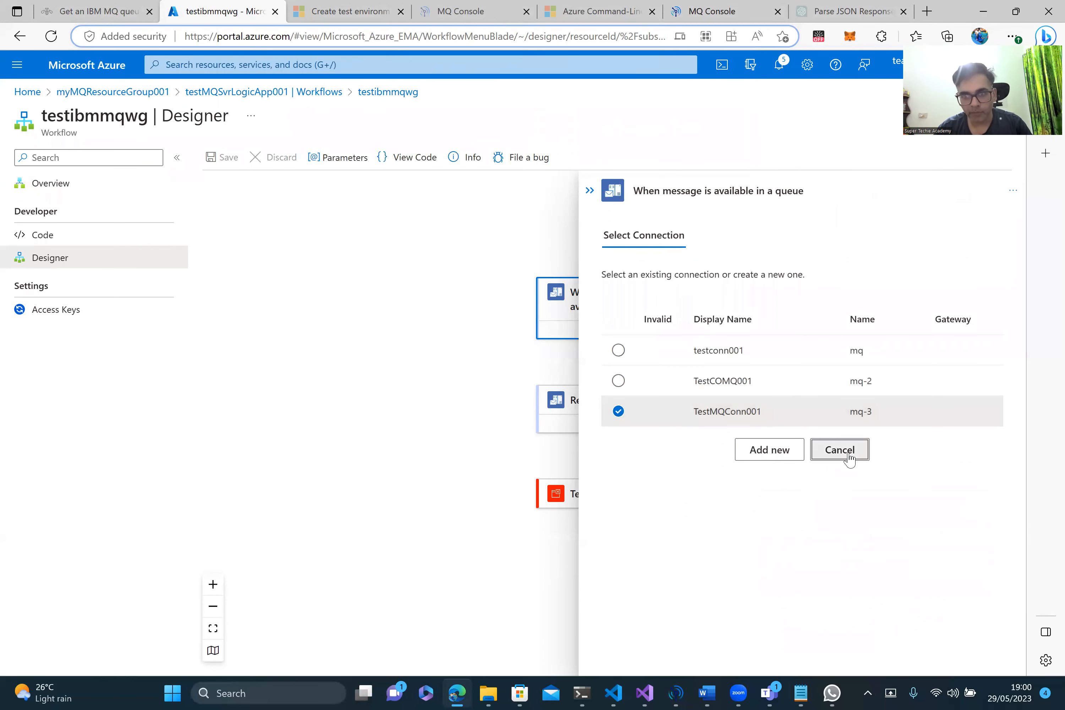
left_click(848, 451)
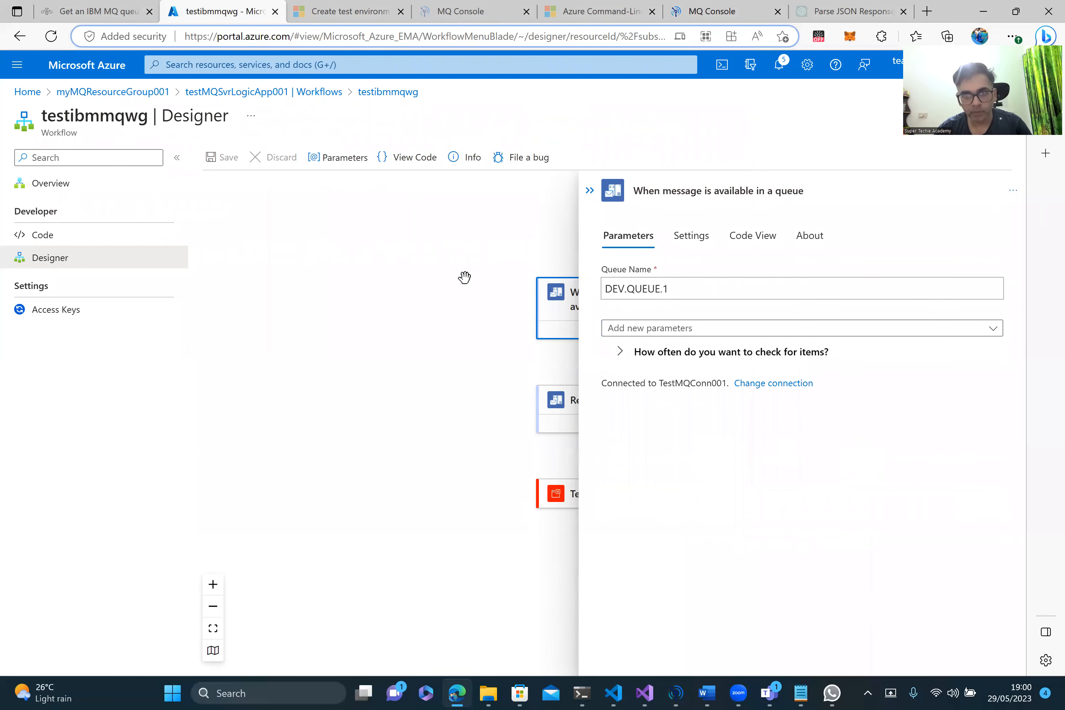
left_click(590, 190)
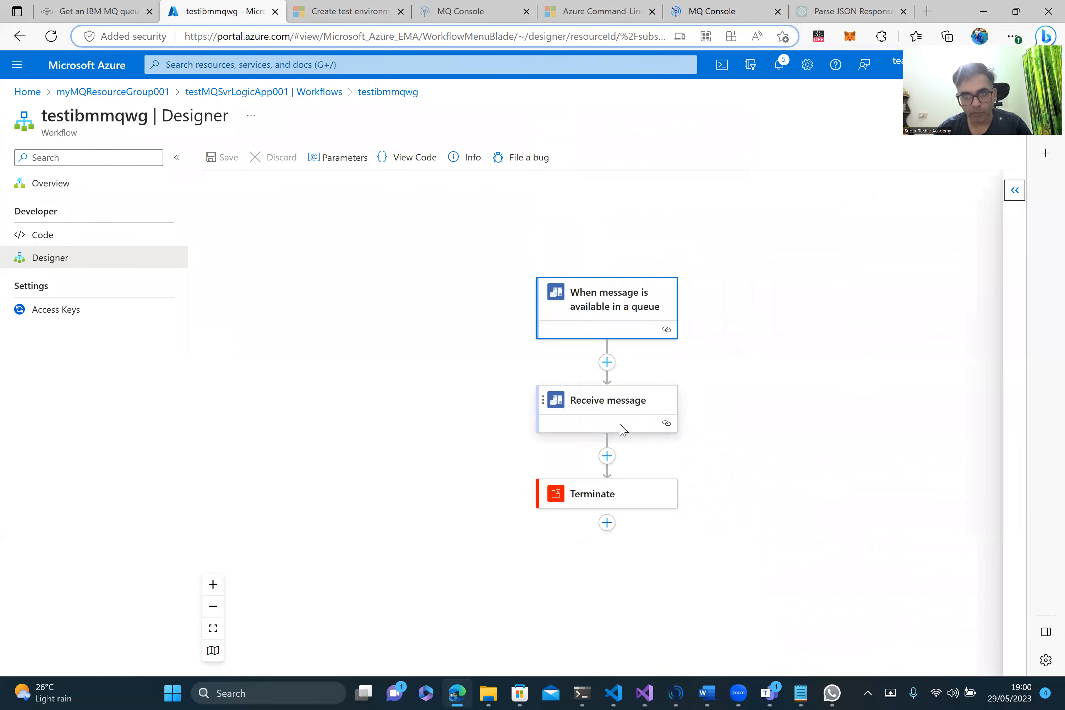
left_click(630, 410)
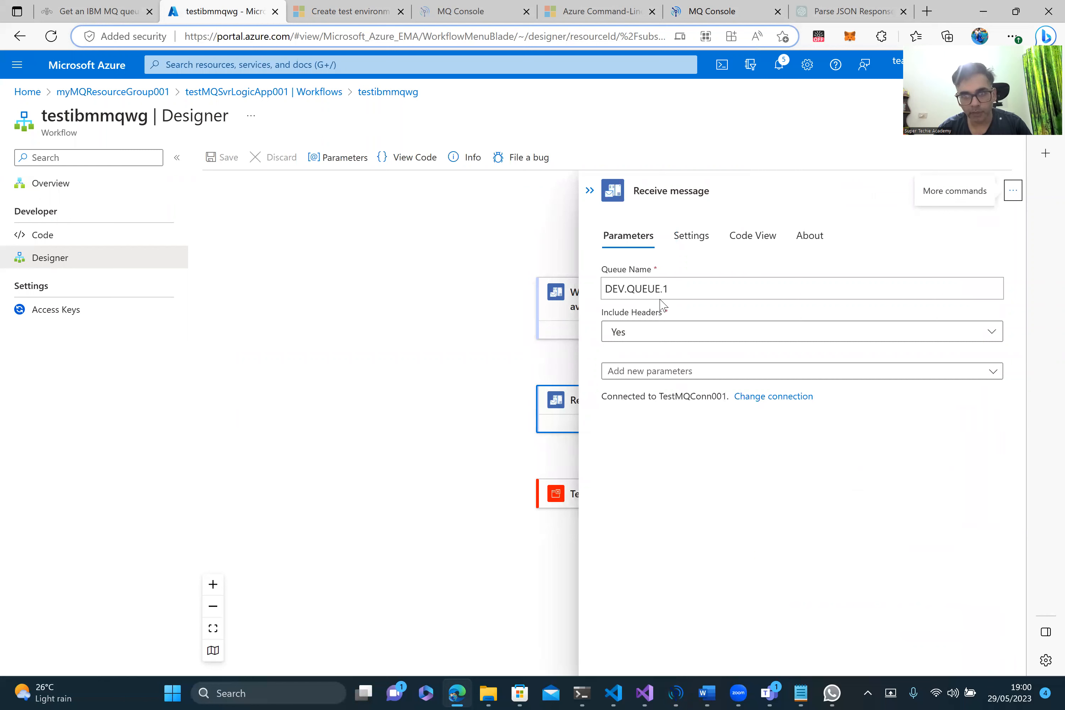
left_click_drag(684, 293, 601, 292)
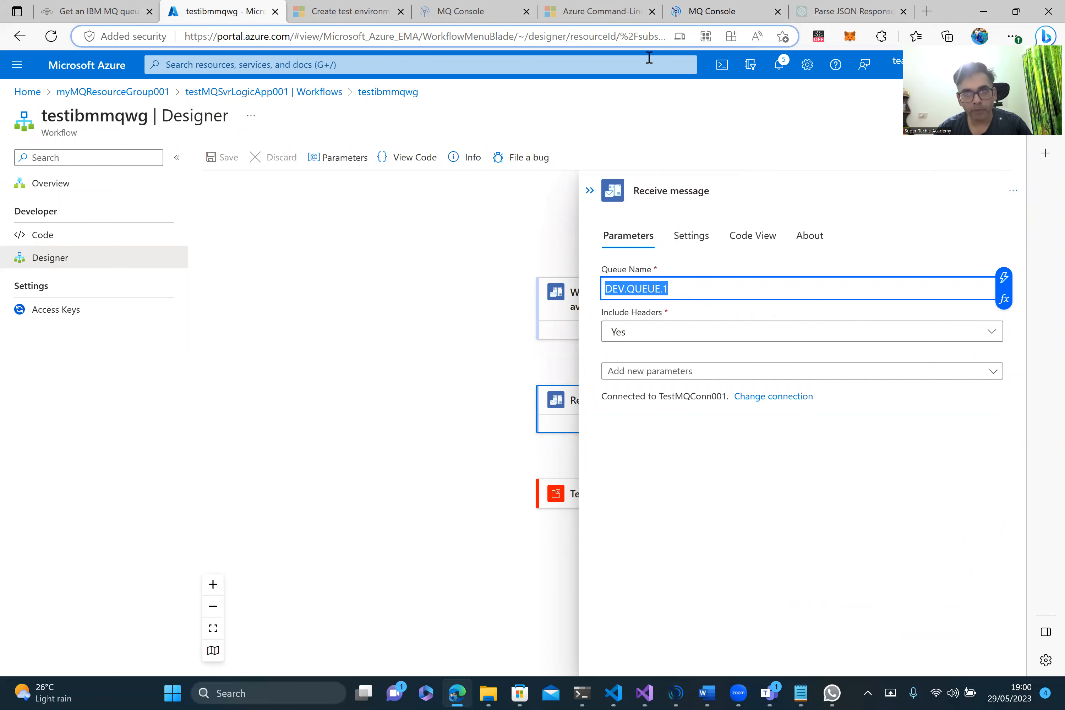
Step: In MQ Console, draft a DEV.QUEUE.1 message with application data 'test message 12', then return to Azure
left_click(712, 11)
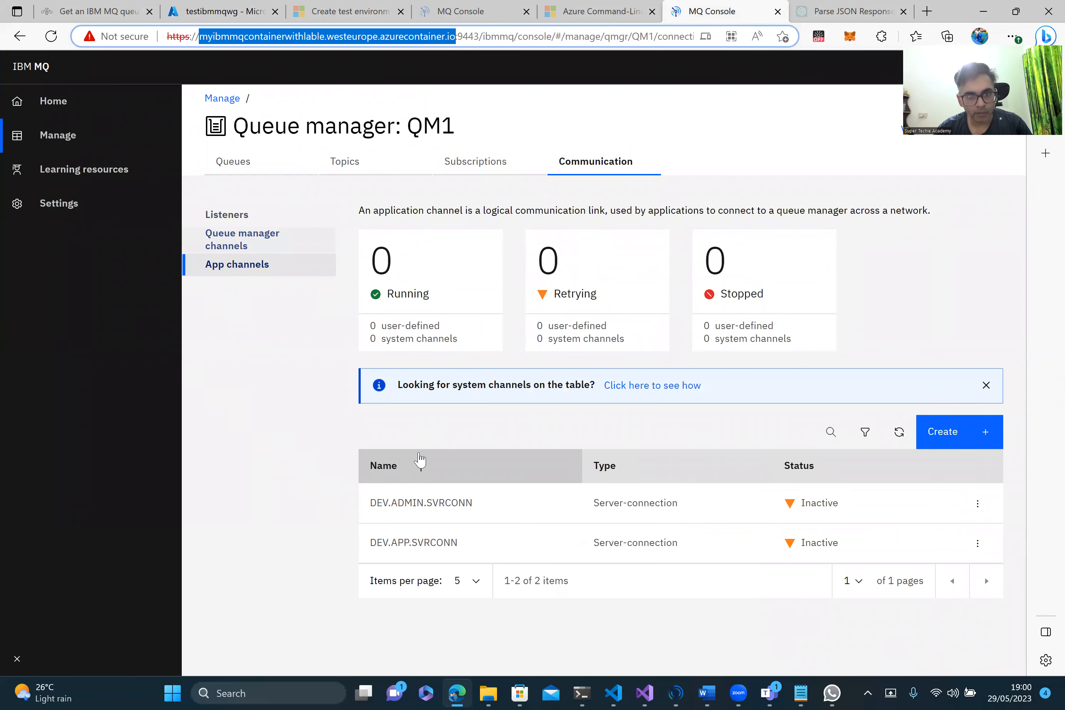
left_click(234, 161)
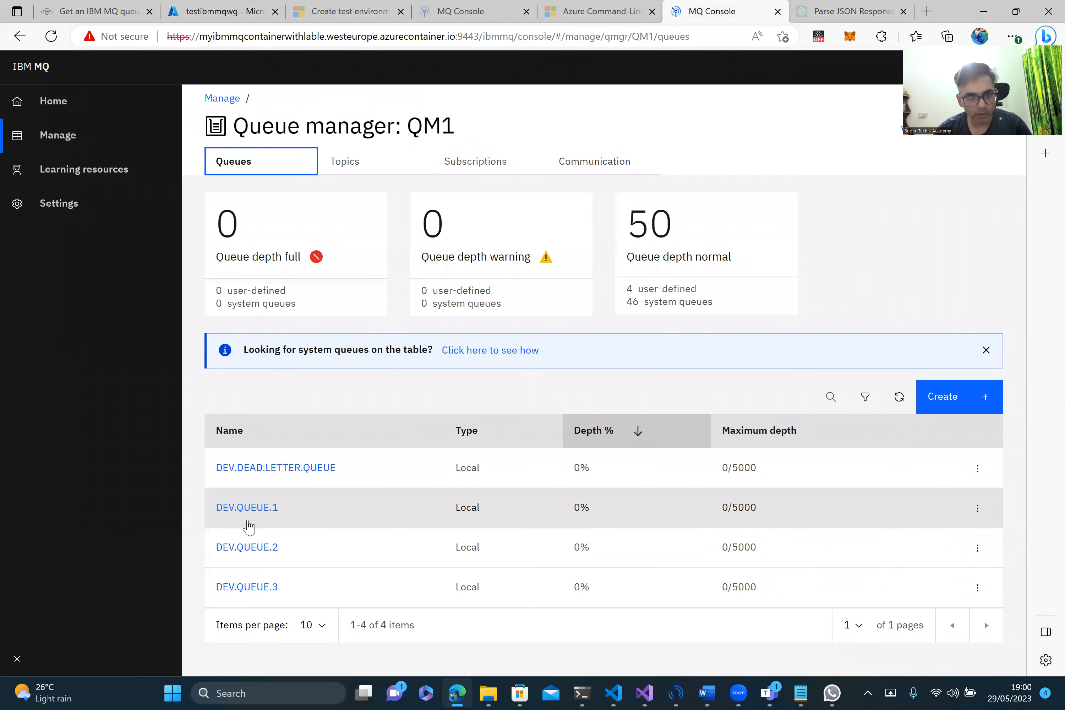
left_click(247, 506)
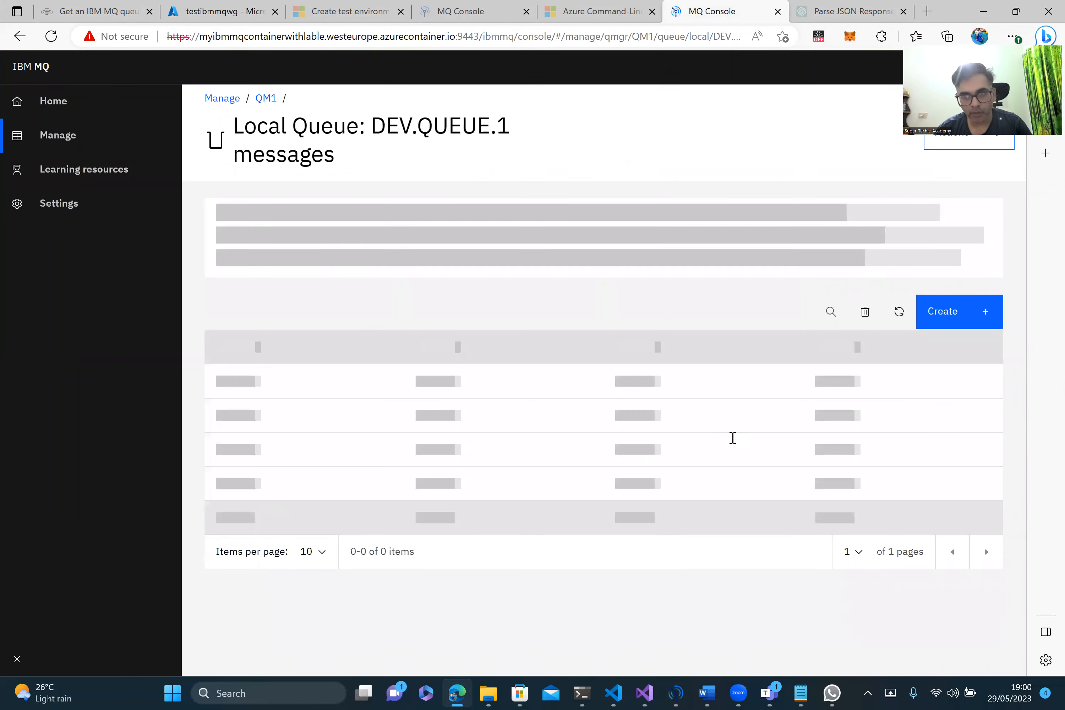
left_click(938, 315)
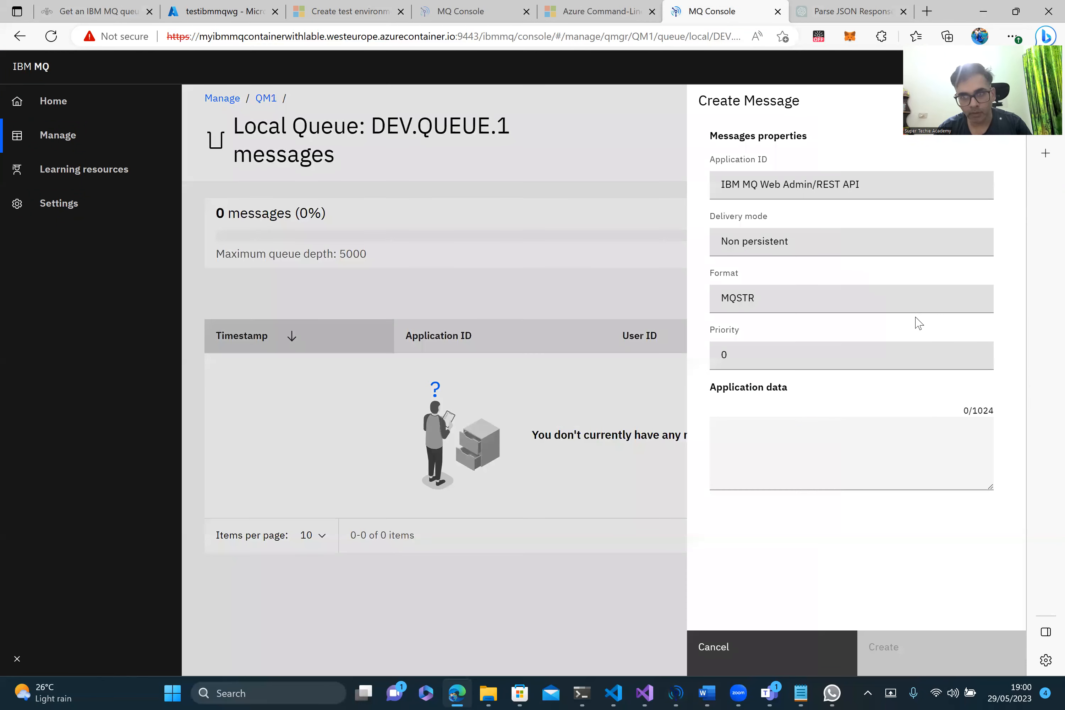
left_click(764, 444)
type("t")
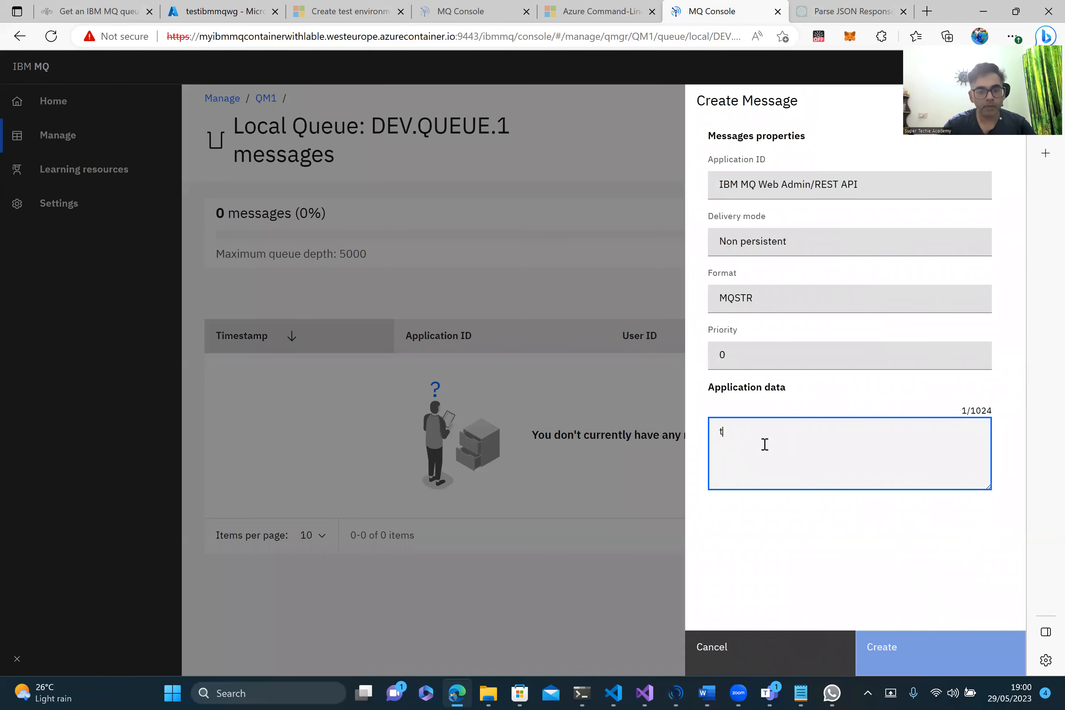
type("est message ")
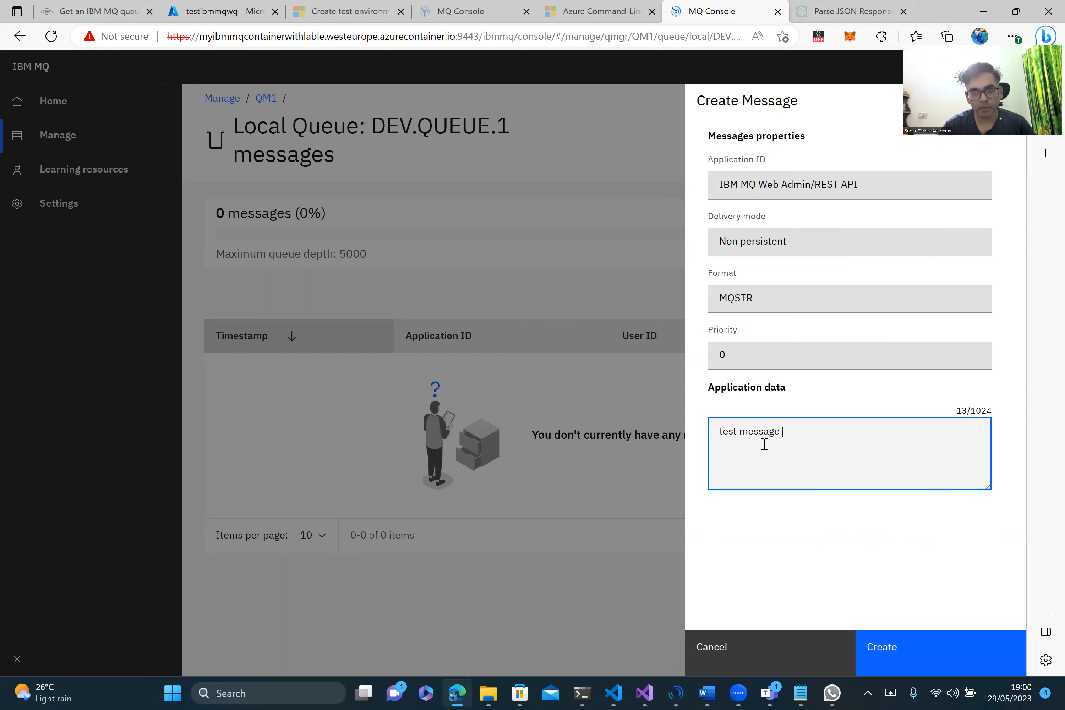
type("123")
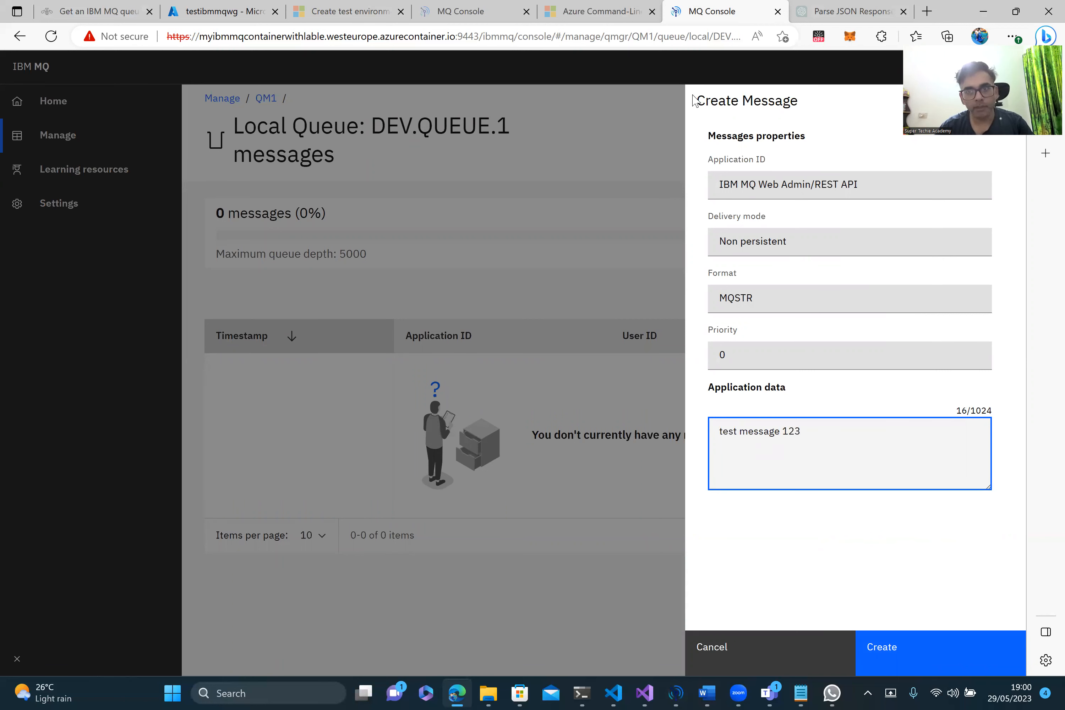
left_click(232, 26)
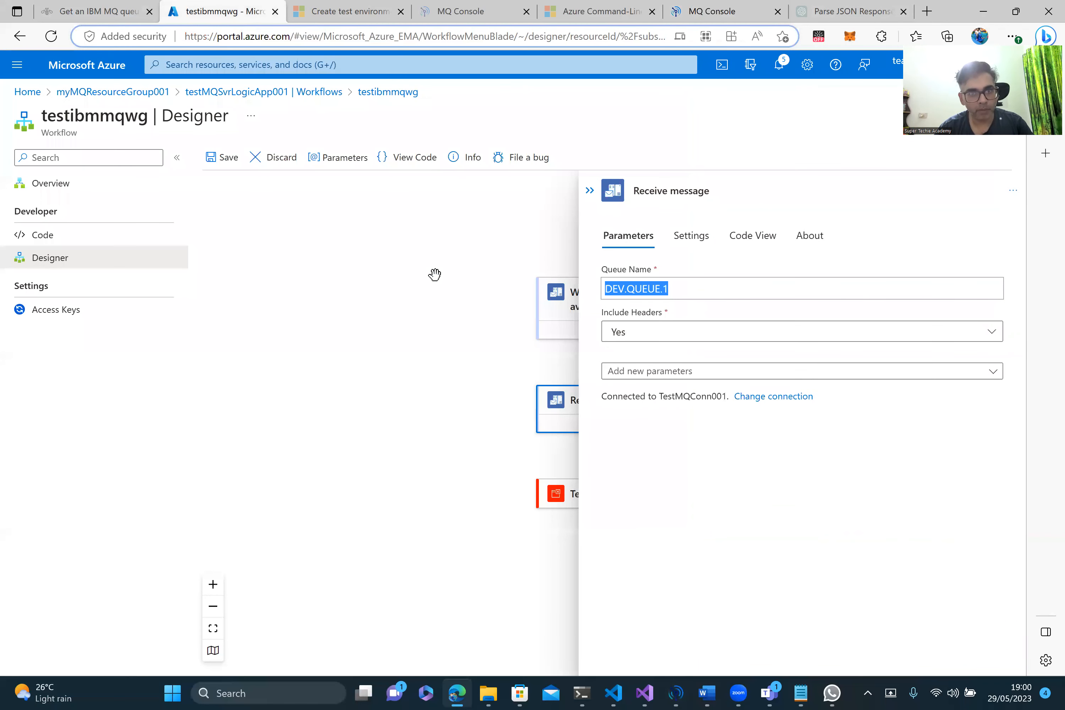
Step: Discard the designer changes and open the most recent succeeded run from Run History
left_click(277, 162)
left_click(297, 231)
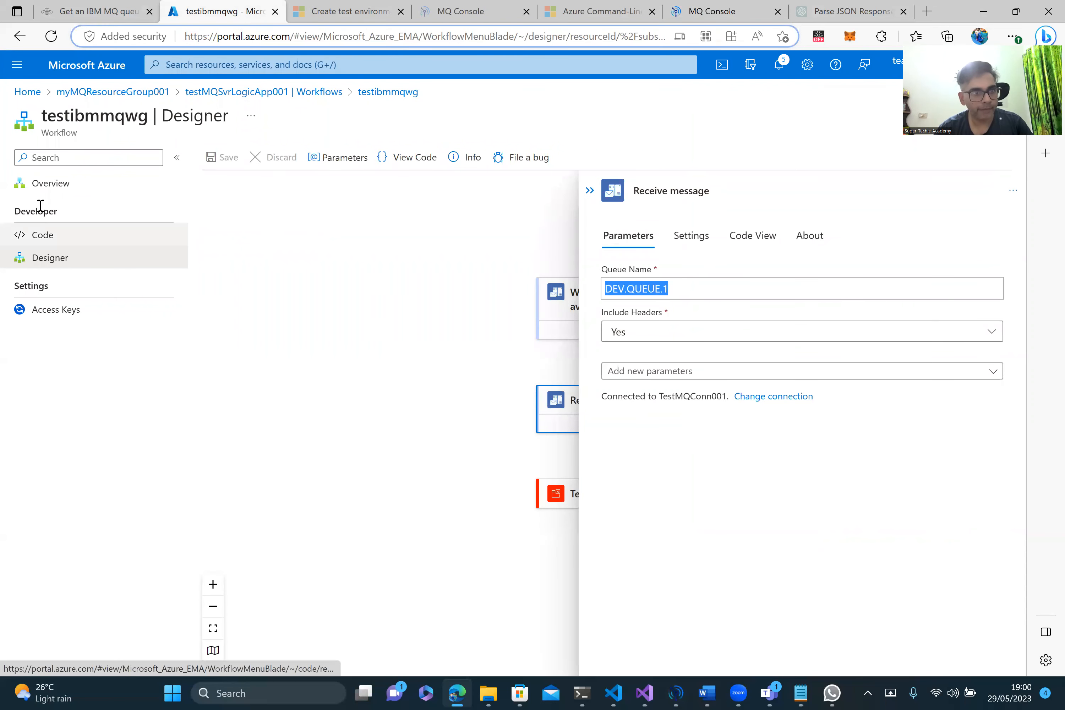
left_click(55, 192)
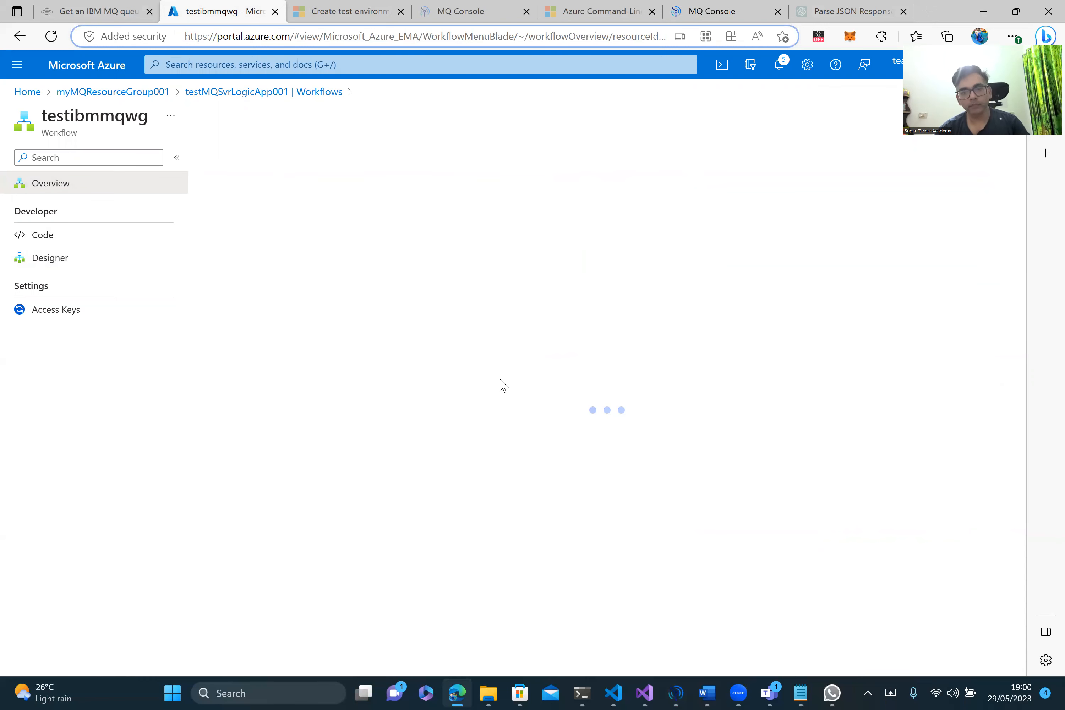
left_click(293, 296)
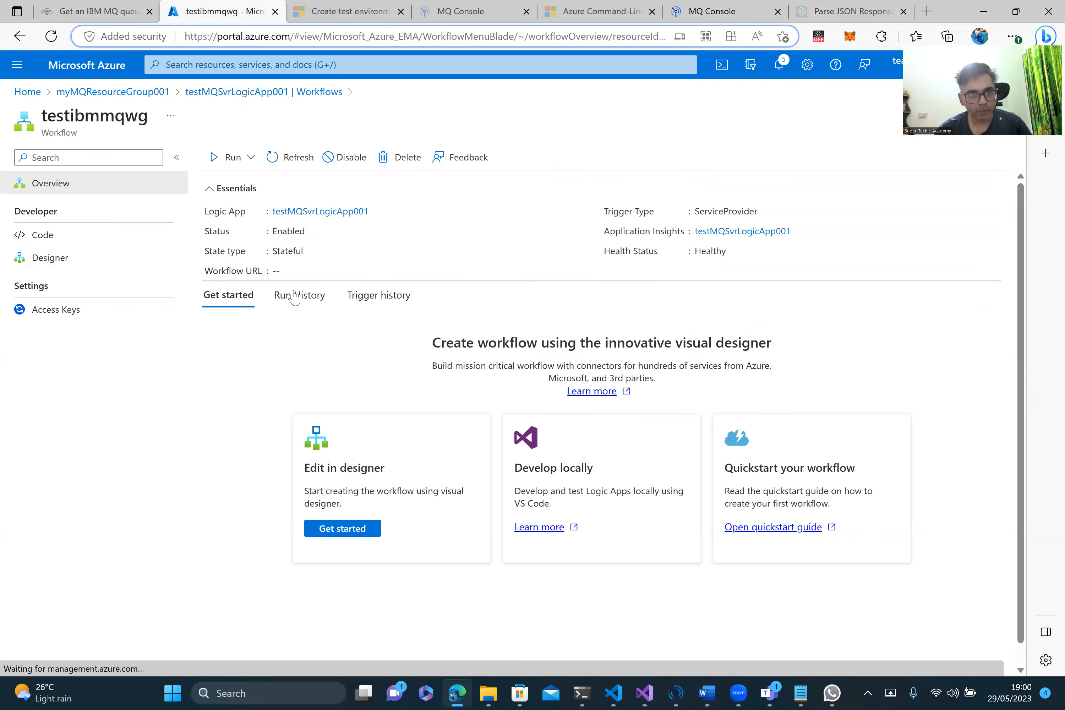
left_click(362, 404)
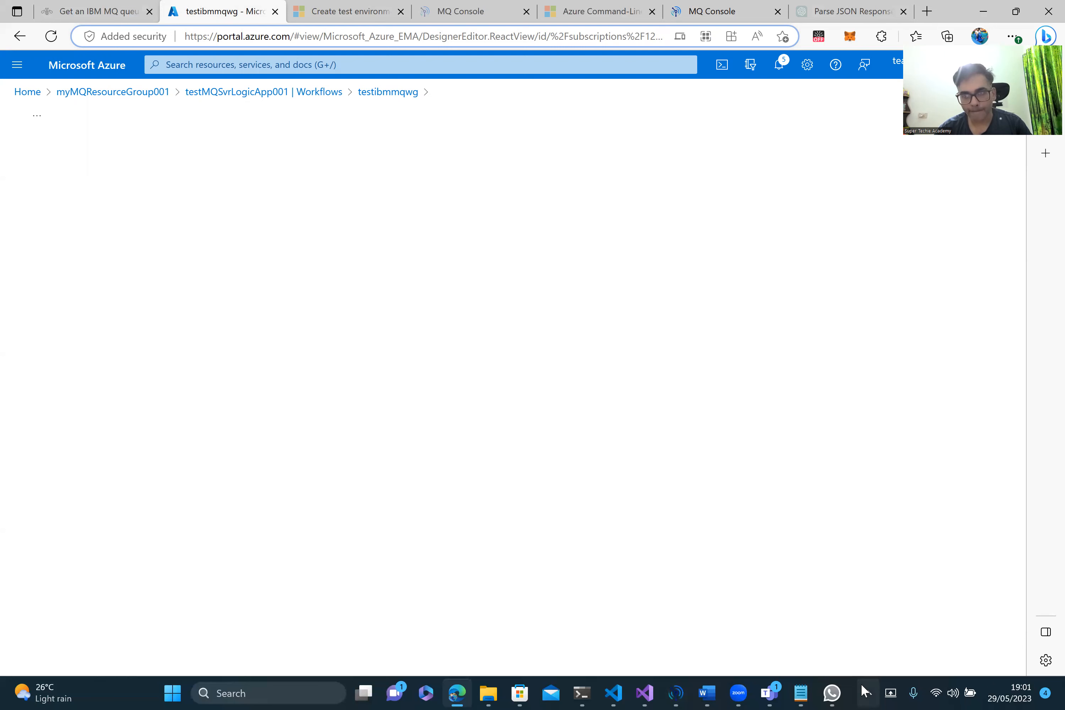
Step: Reopen testibmmqwg from Workflows, open its latest succeeded run, and show the trigger's details
left_click(271, 93)
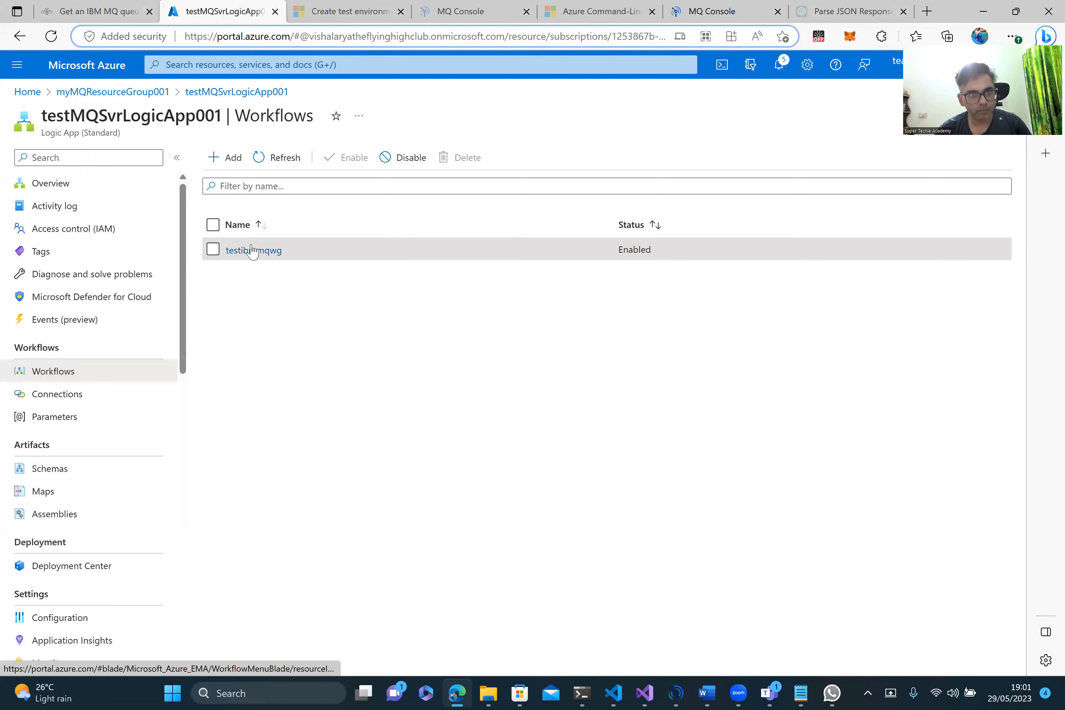
left_click(246, 257)
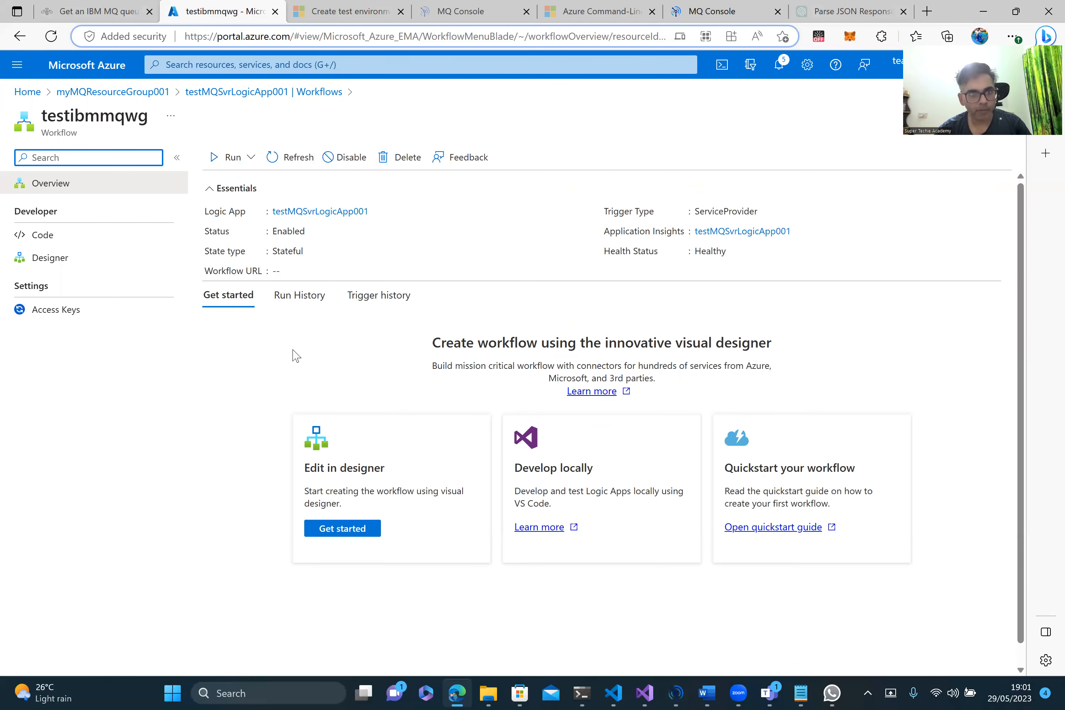
left_click(309, 299)
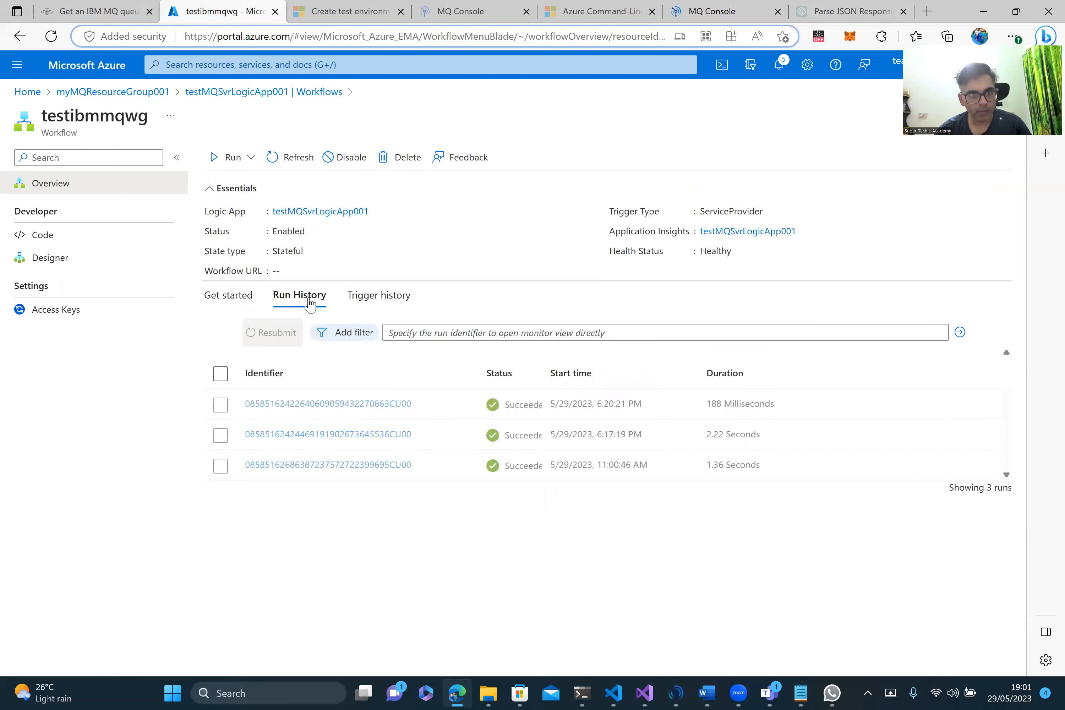
left_click(320, 406)
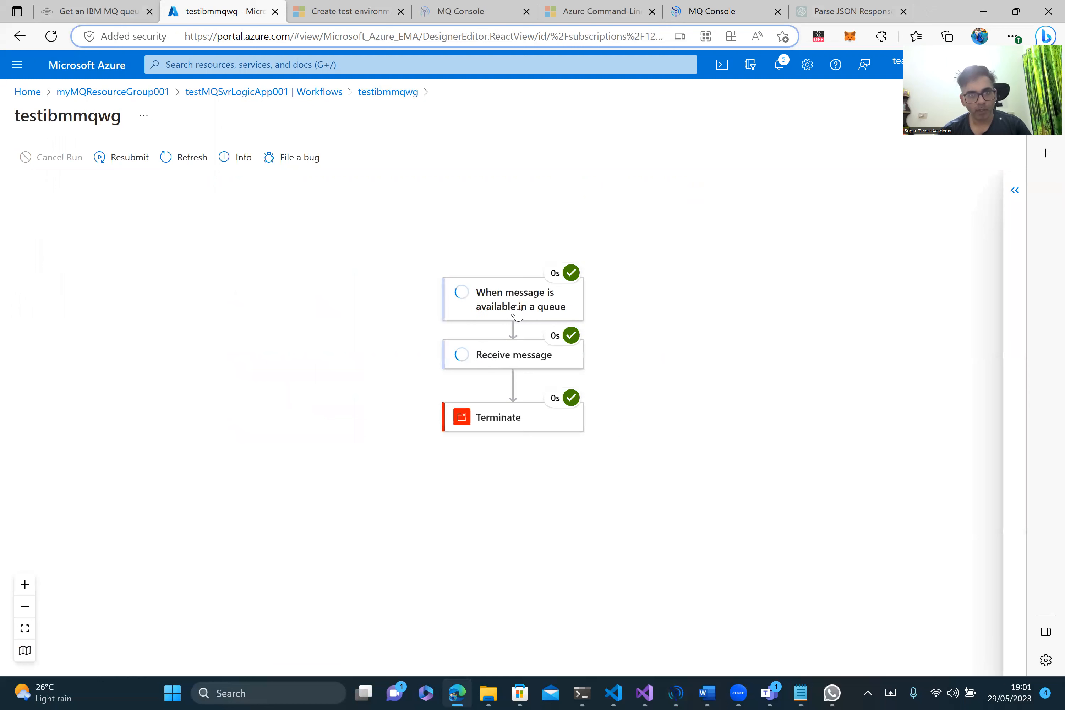
left_click(515, 310)
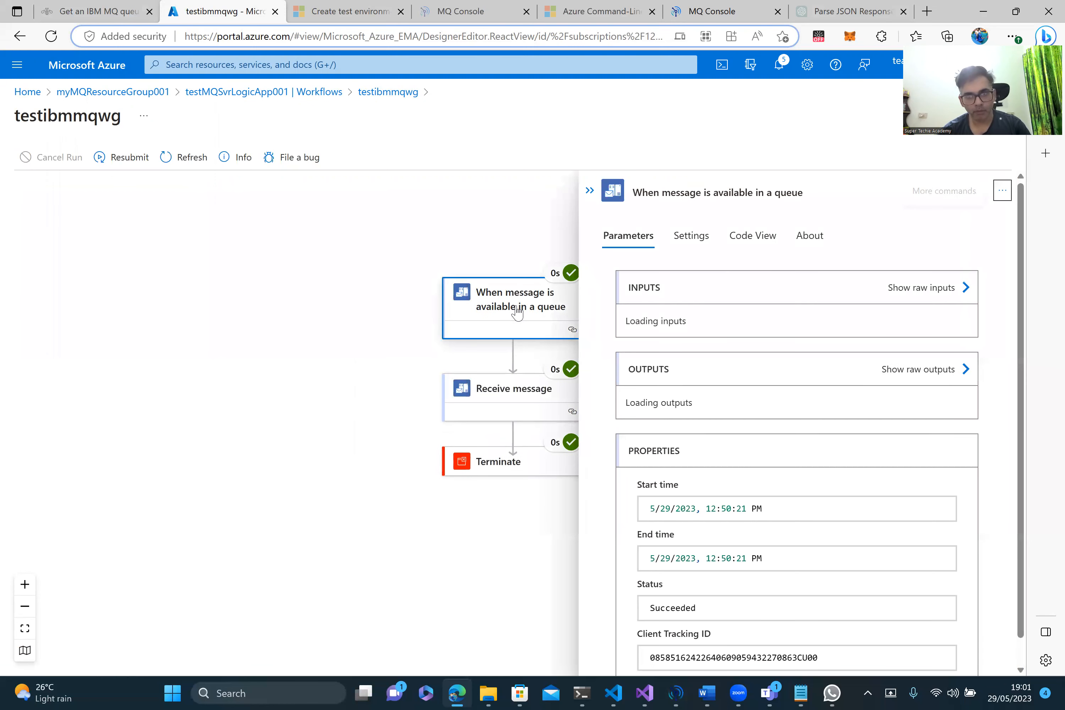
Step: Inspect the Receive message output body showing 'Test Message 2' from DEV.QUEUE.1
scroll(694, 429, "down", 5)
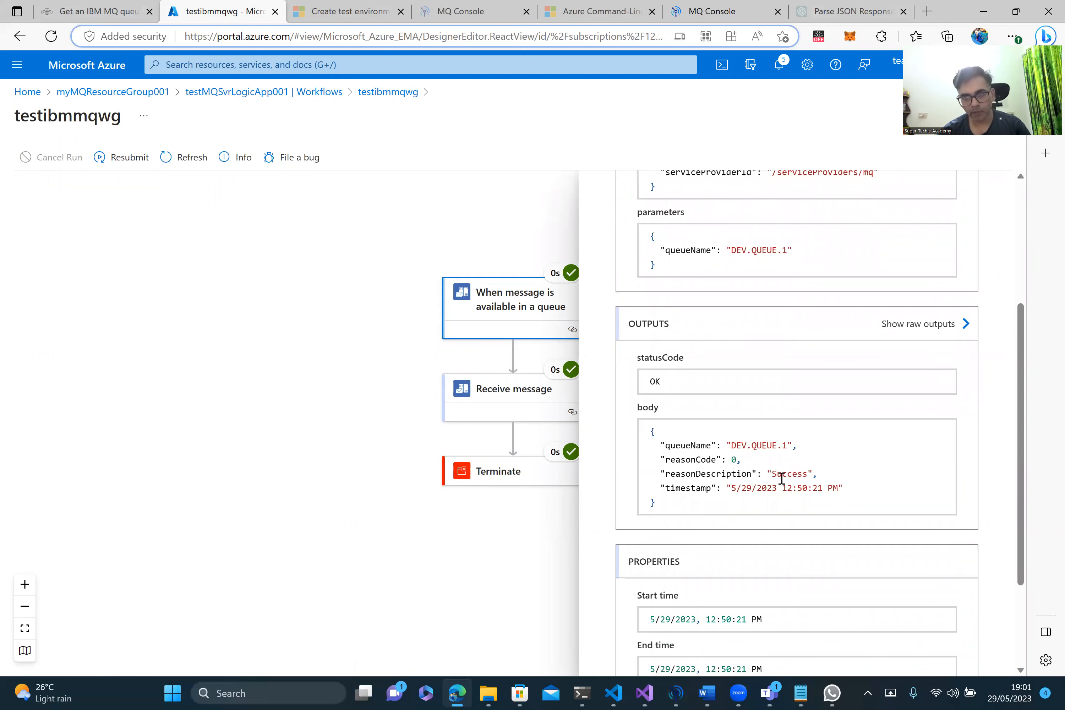
scroll(772, 550, "down", 3)
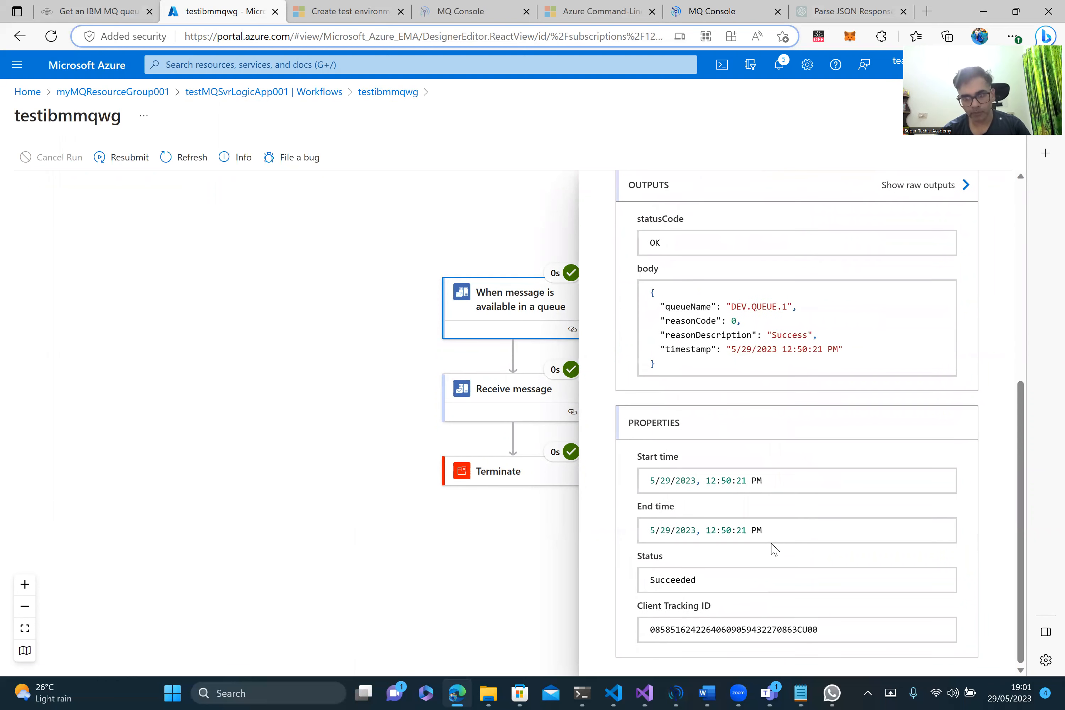
left_click(504, 399)
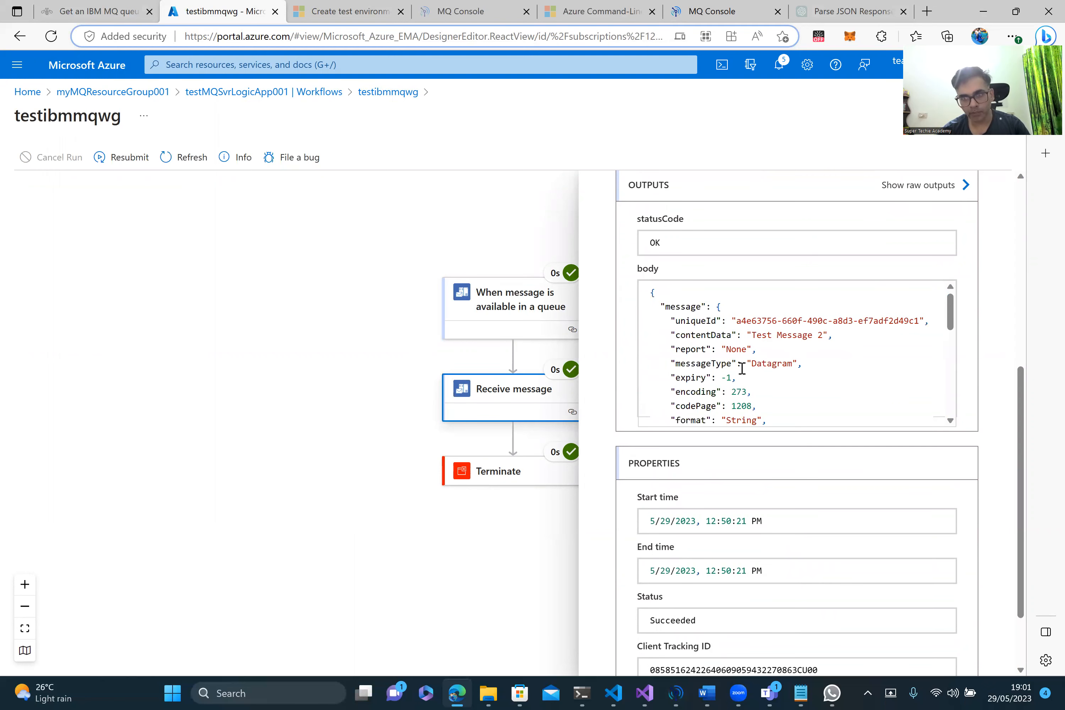
scroll(741, 369, "down", 10)
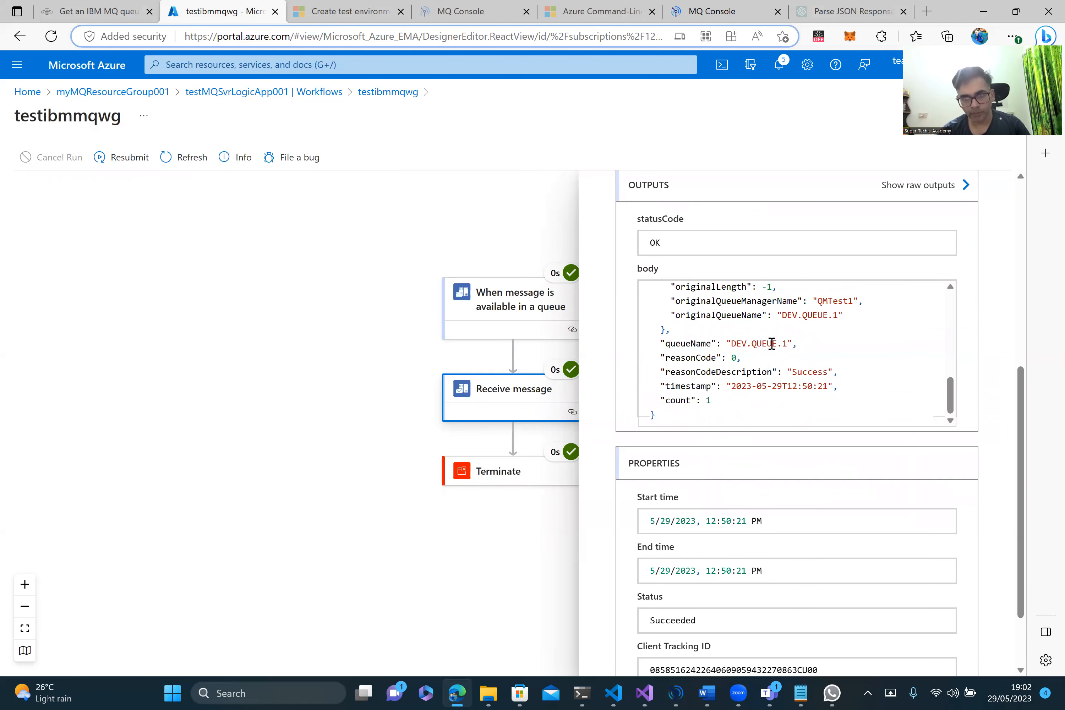
scroll(769, 343, "up", 3)
scroll(771, 343, "down", 2)
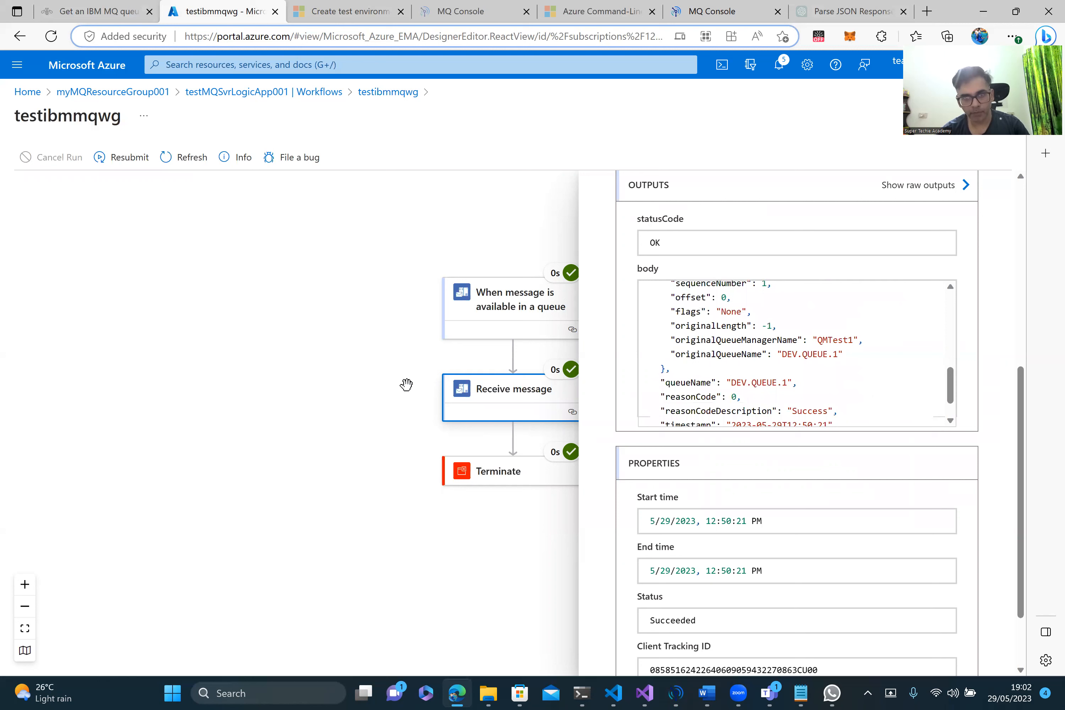